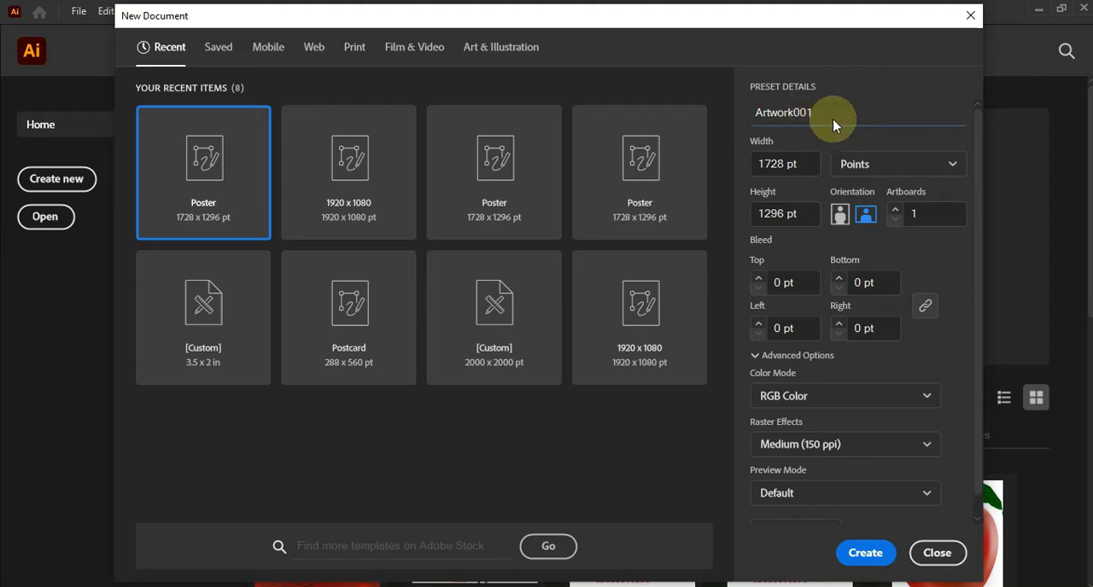
# Create a new 1728 x 1296 pt RGB document
pyautogui.scroll(-1, 892, 359)
pyautogui.click(786, 422)
pyautogui.click(792, 423)
pyautogui.click(869, 550)
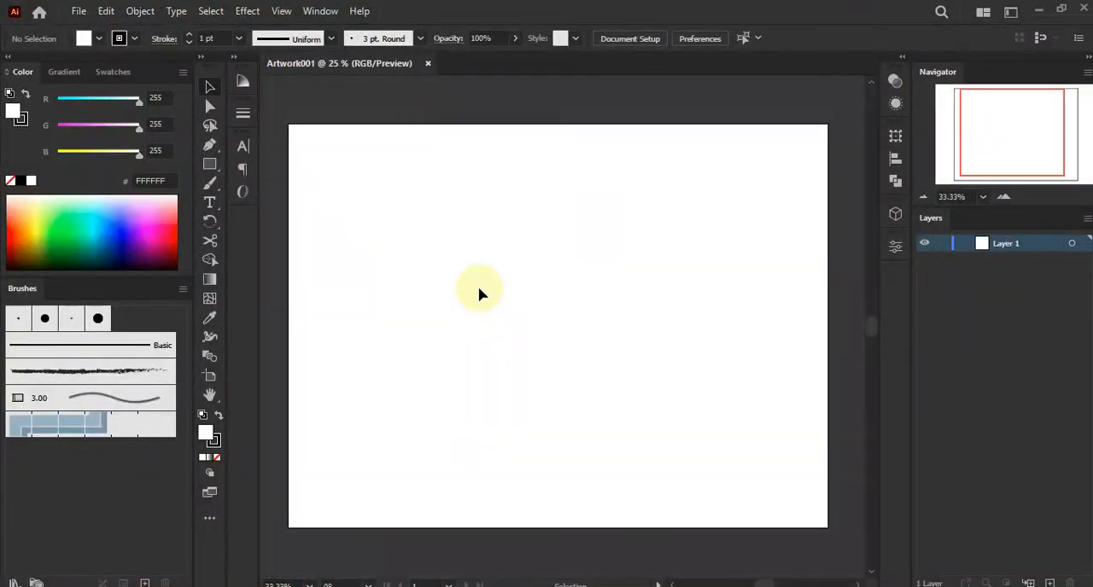
# Switch the Color panel to HSB mode
pyautogui.click(183, 74)
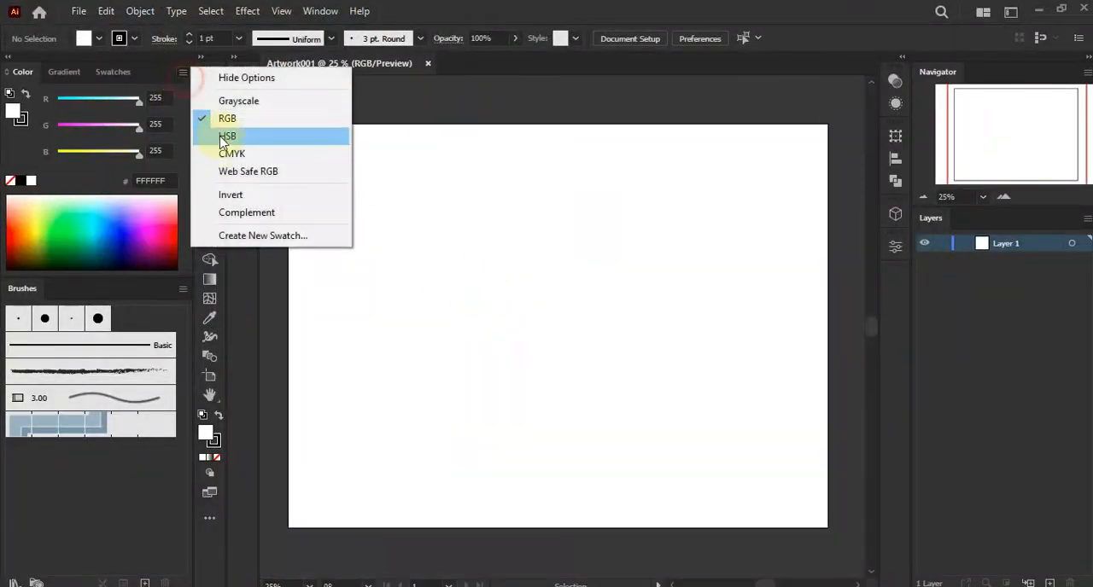
pyautogui.click(214, 134)
pyautogui.click(375, 150)
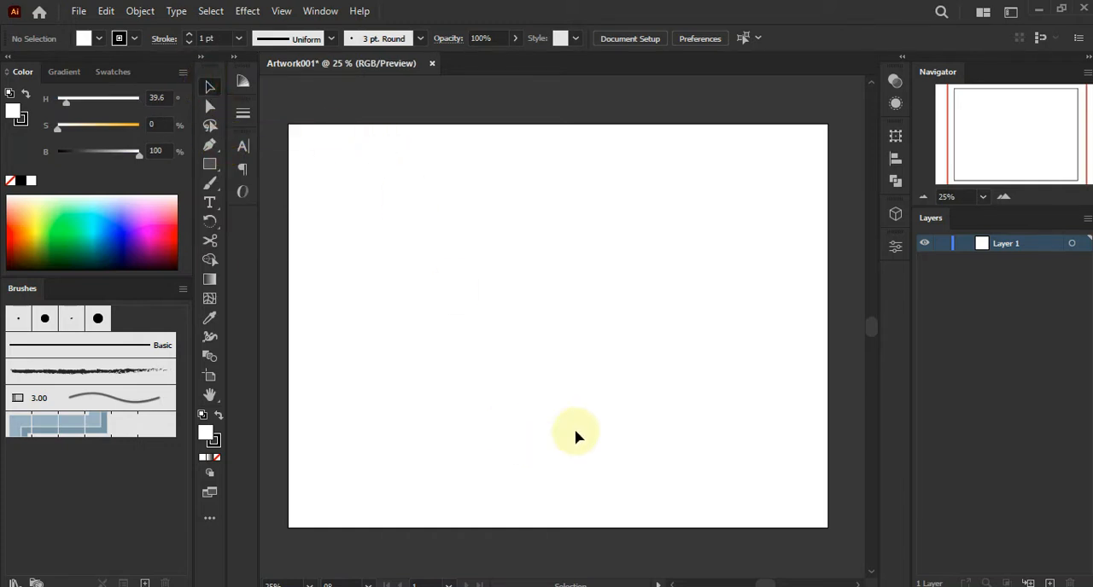
# Place the banana image onto the artboard
pyautogui.click(263, 586)
pyautogui.click(231, 208)
pyautogui.moveTo(248, 252); pyautogui.dragTo(574, 367)
pyautogui.click(609, 441)
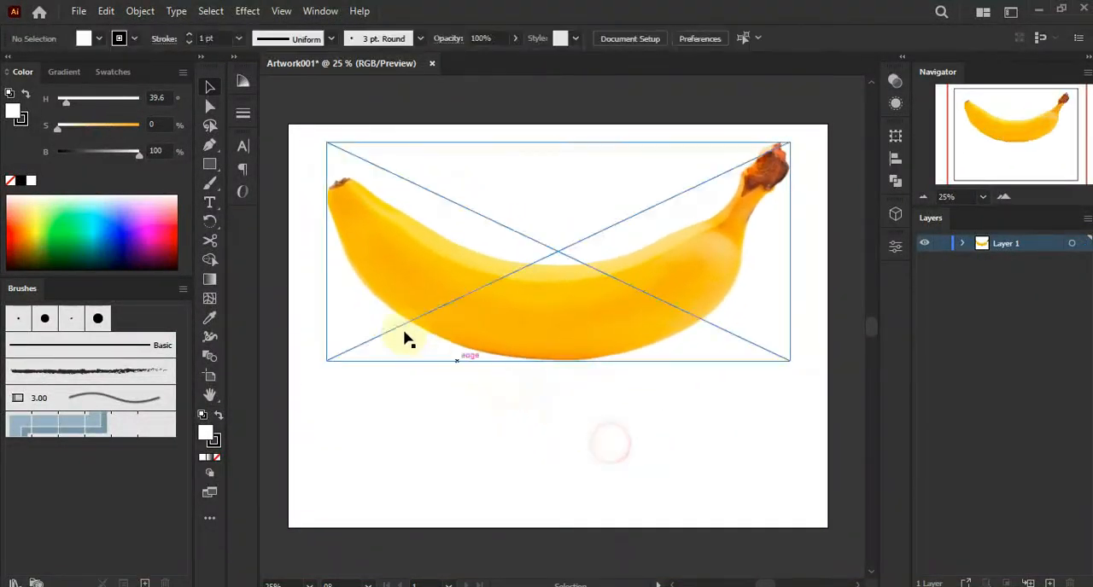
# Shorten the artboard's height with the Artboard tool so it fits around the banana
pyautogui.click(209, 376)
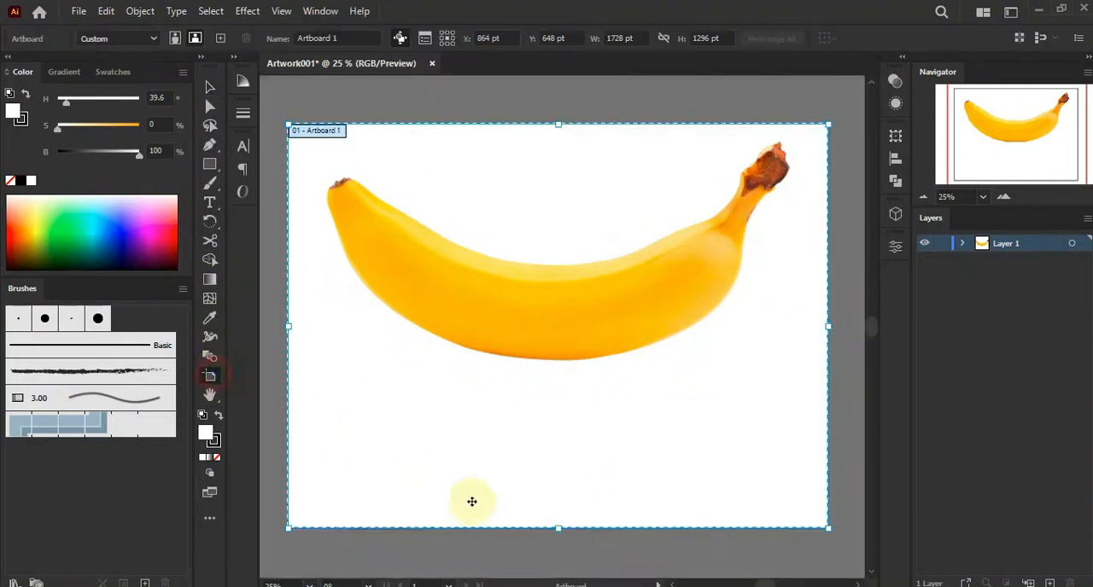
pyautogui.moveTo(557, 527); pyautogui.dragTo(563, 398)
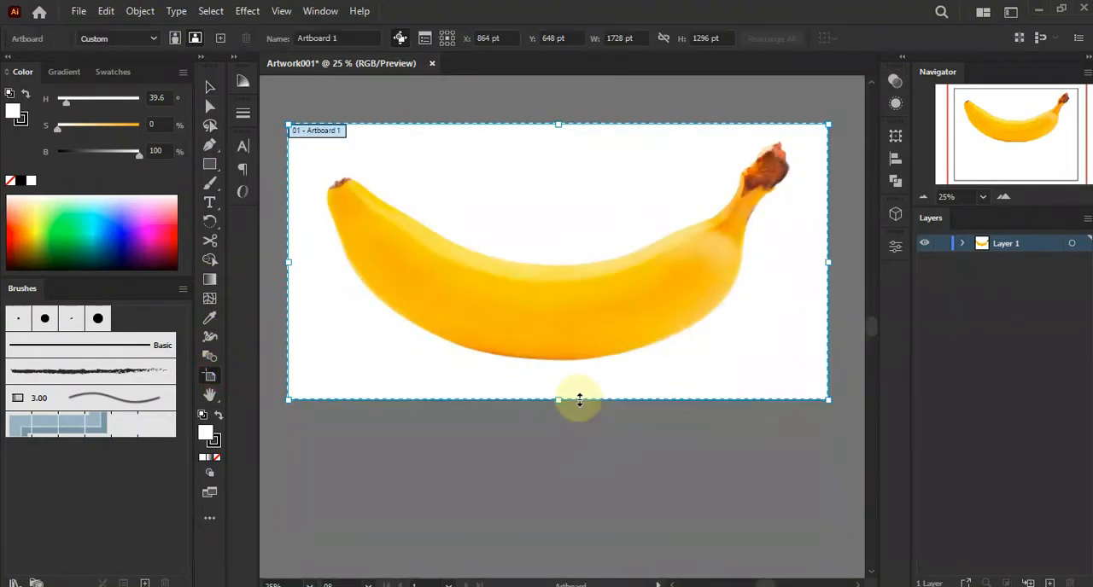
pyautogui.click(210, 87)
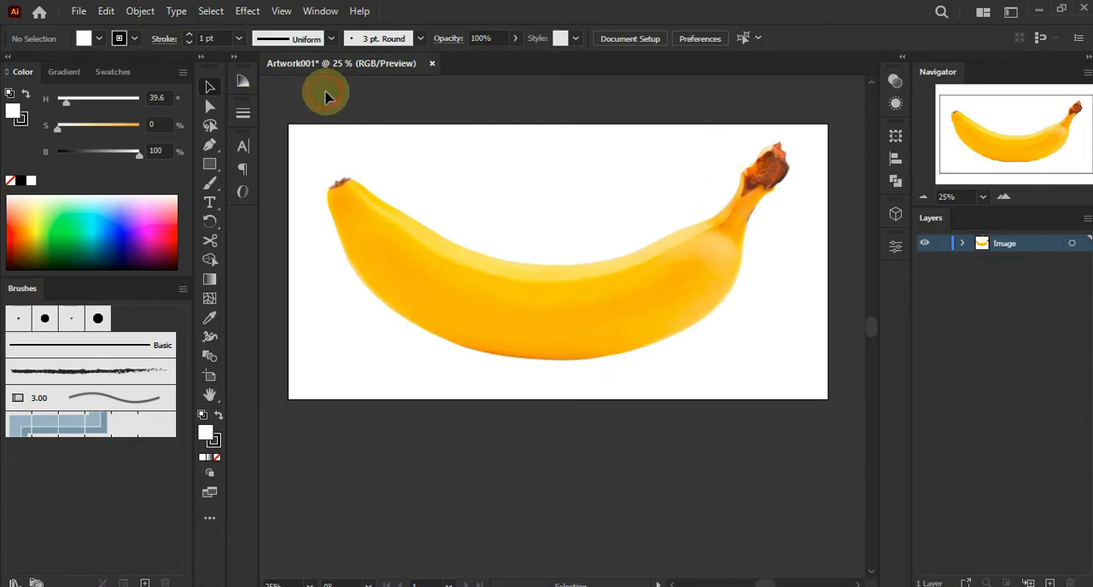
# Add a new layer and reduce the banana image's opacity to 56%
pyautogui.click(1051, 583)
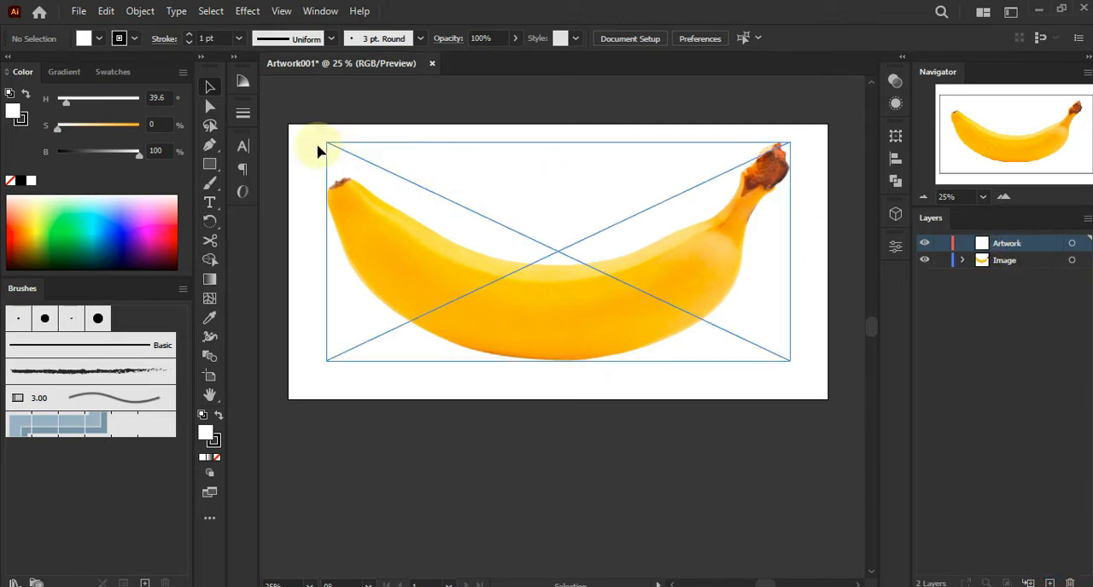
pyautogui.click(512, 263)
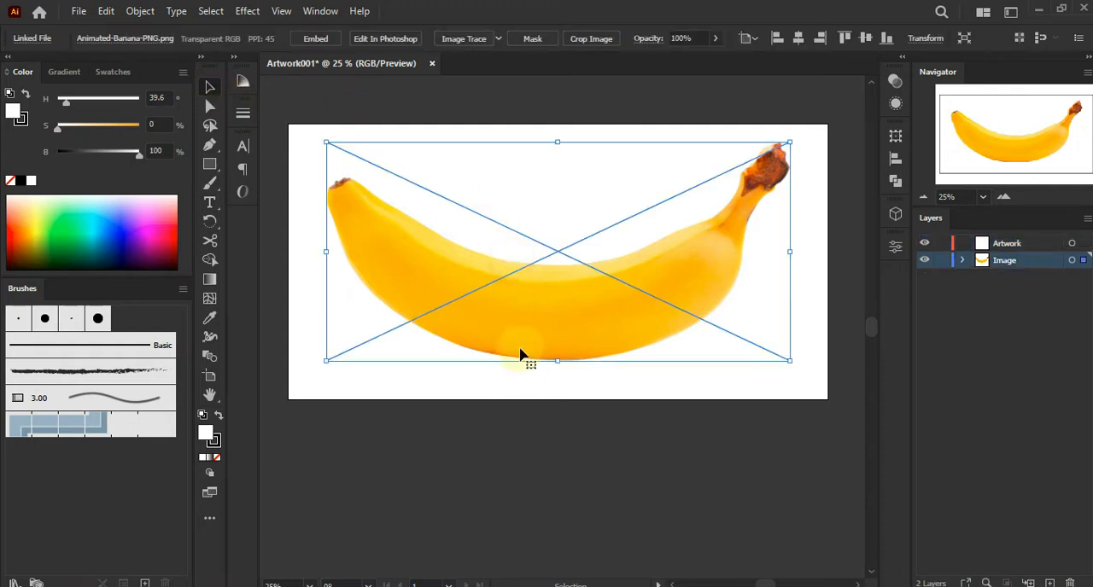
pyautogui.scroll(1, 521, 346)
pyautogui.click(705, 39)
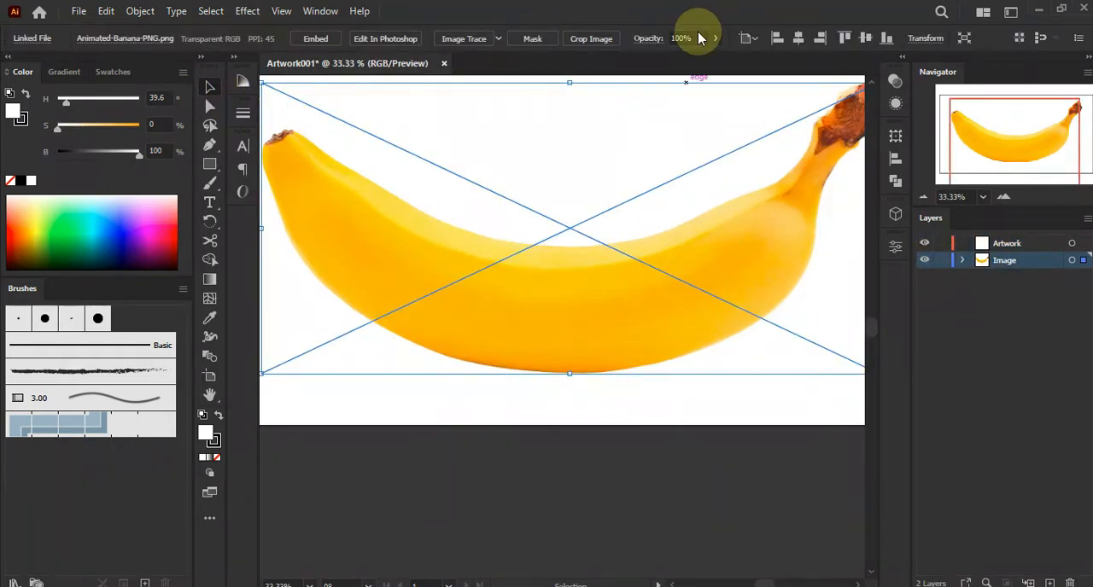
pyautogui.moveTo(709, 56); pyautogui.dragTo(686, 60)
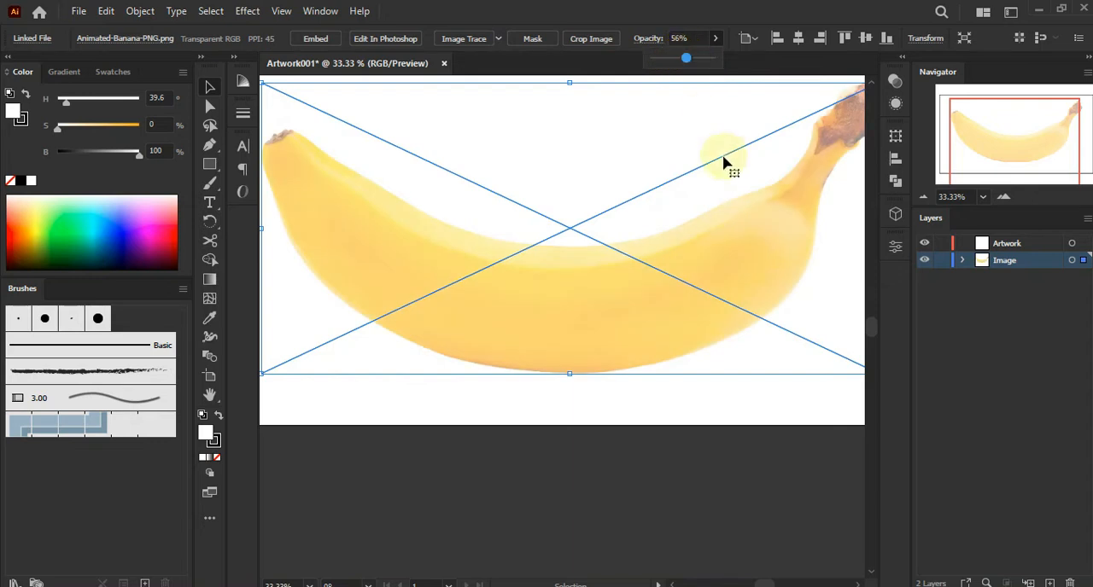
pyautogui.click(739, 433)
# Lock the Image layer and make the Artwork layer active
pyautogui.click(942, 259)
pyautogui.click(994, 246)
# Start a Pen tool path at the banana's stem tip, placing the first anchor points along its edge
pyautogui.click(209, 144)
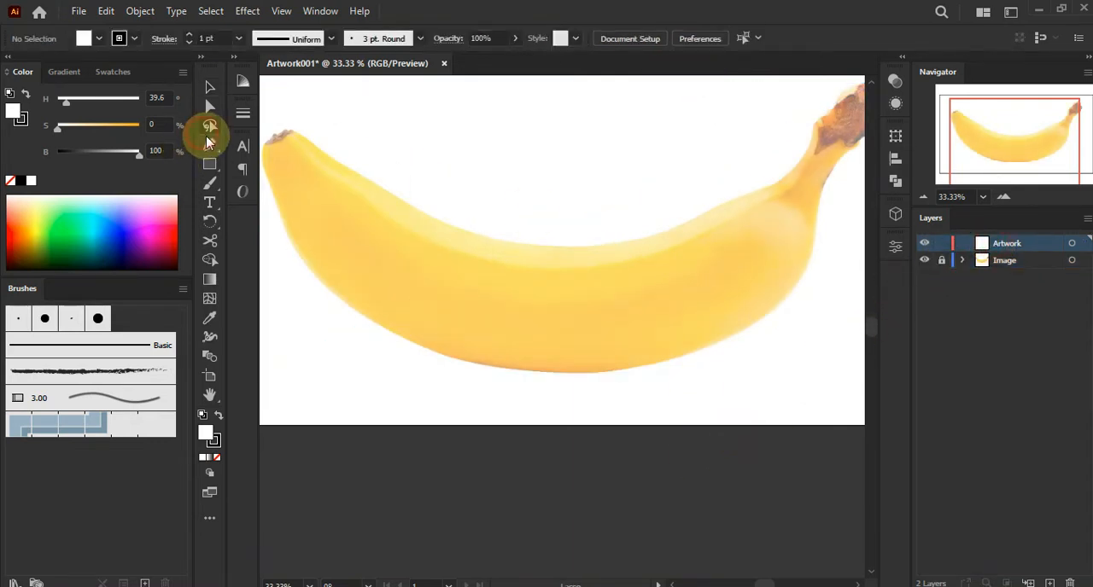
pyautogui.scroll(3, 758, 182)
pyautogui.moveTo(758, 183); pyautogui.dragTo(471, 317)
pyautogui.scroll(2, 575, 297)
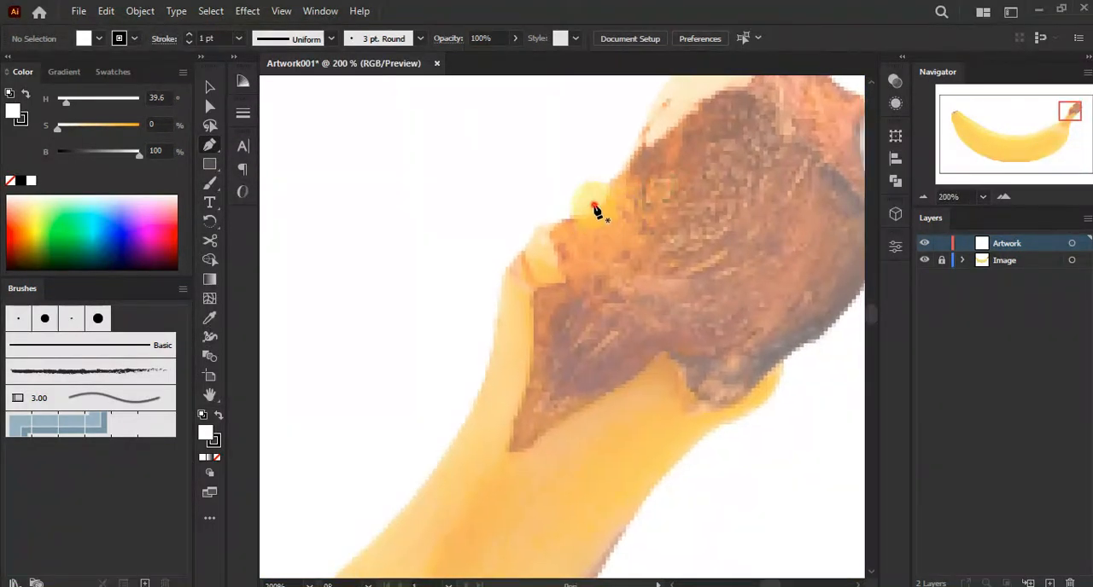
pyautogui.click(592, 206)
pyautogui.click(559, 225)
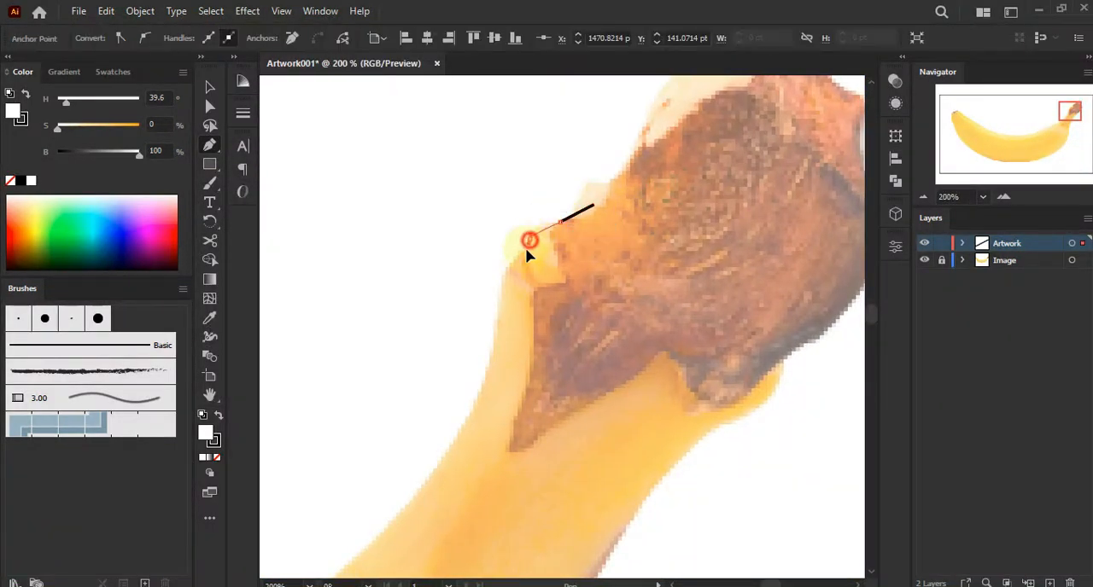
pyautogui.moveTo(520, 272); pyautogui.dragTo(518, 259)
pyautogui.click(517, 257)
pyautogui.click(506, 269)
pyautogui.click(500, 282)
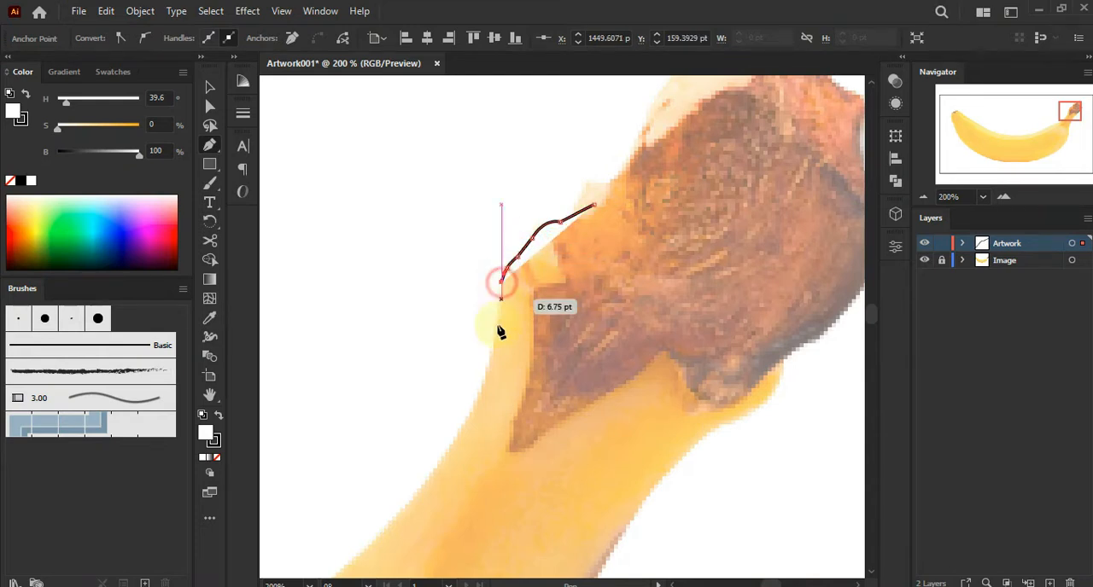
pyautogui.moveTo(496, 349); pyautogui.dragTo(552, 237)
# Set the path's fill to none and its stroke to red
pyautogui.click(216, 456)
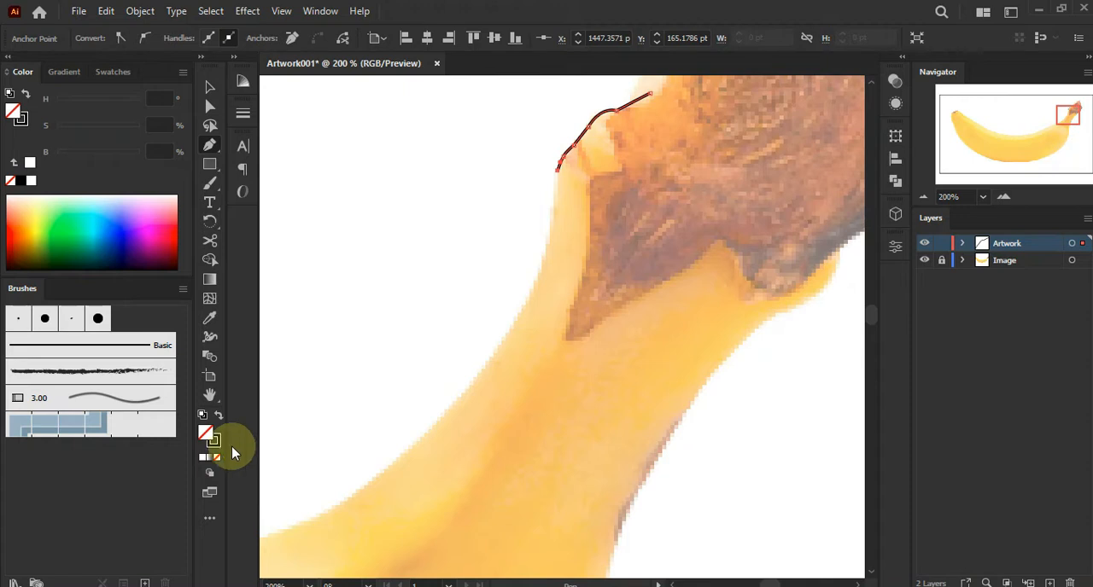
pyautogui.click(214, 440)
pyautogui.click(175, 232)
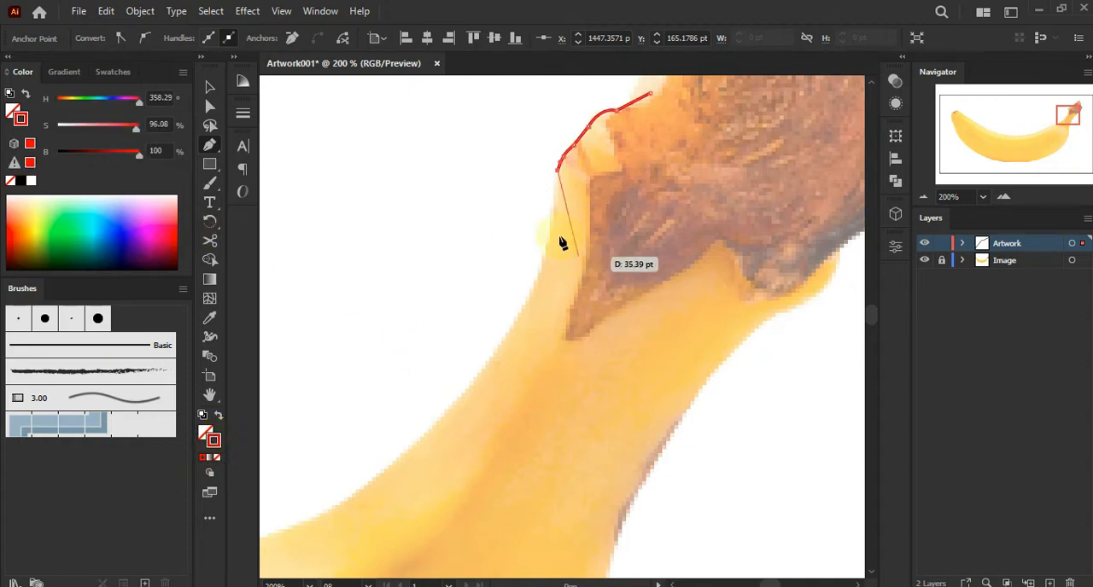
# Continue the pen path down the stem and along the banana's upper edge with curved anchor points
pyautogui.moveTo(504, 339); pyautogui.dragTo(541, 297)
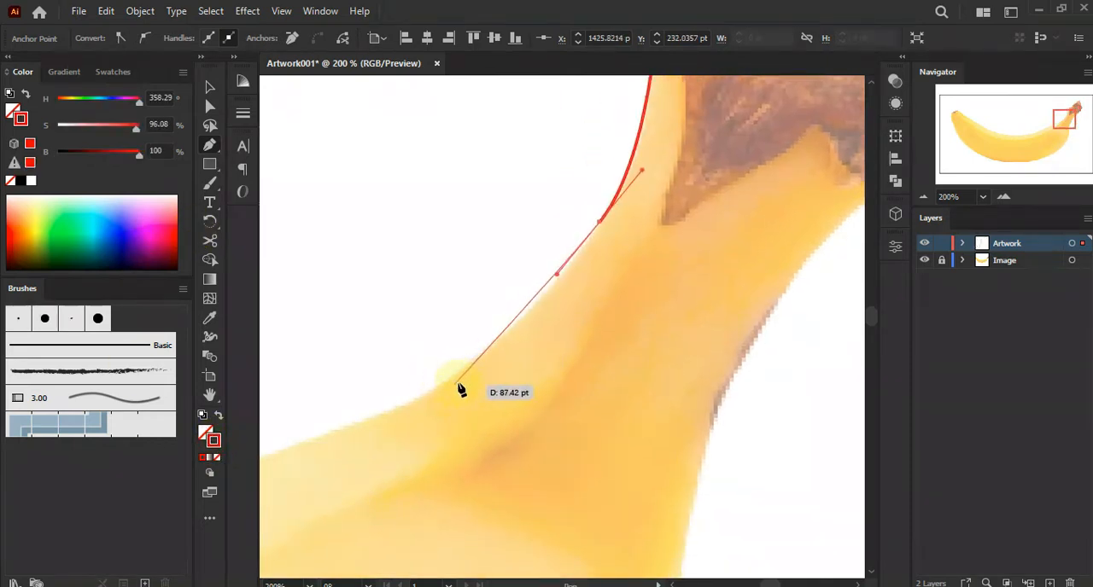
pyautogui.click(529, 312)
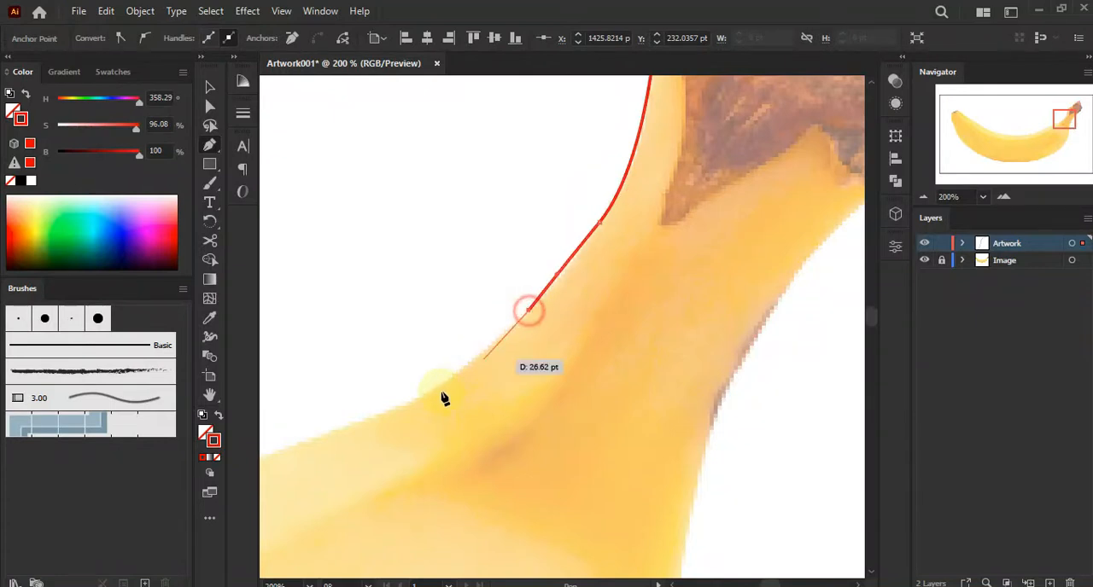
pyautogui.click(475, 364)
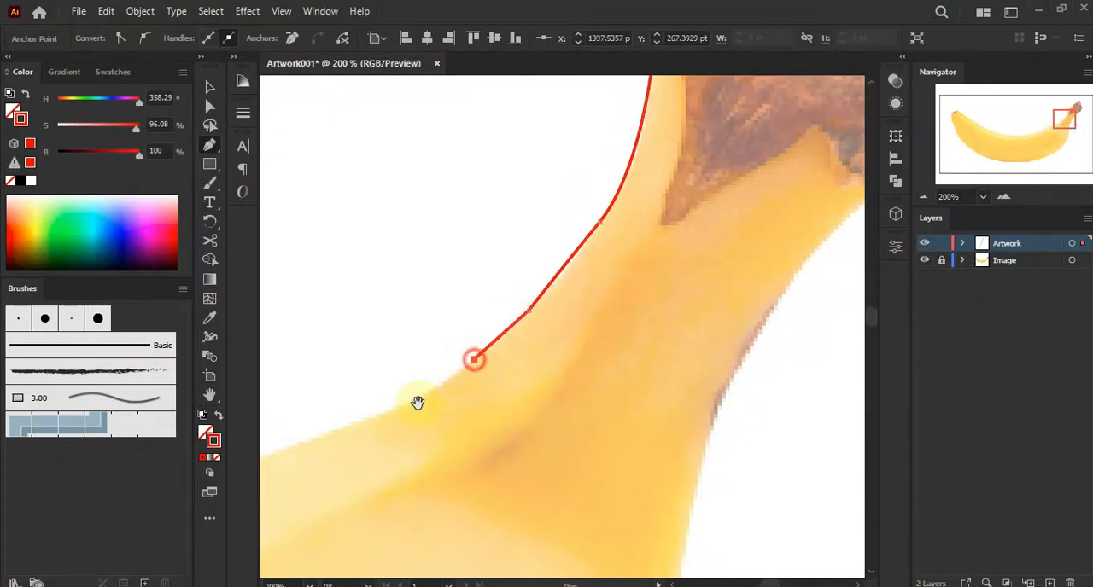
pyautogui.moveTo(420, 425); pyautogui.dragTo(559, 338)
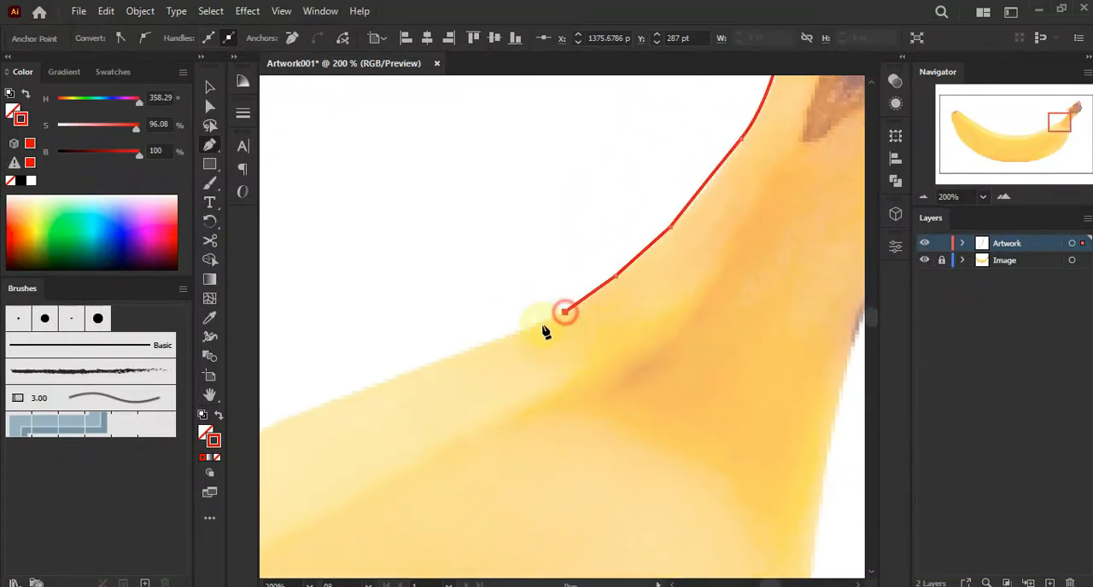
pyautogui.click(534, 330)
pyautogui.click(490, 345)
pyautogui.moveTo(429, 385); pyautogui.dragTo(601, 282)
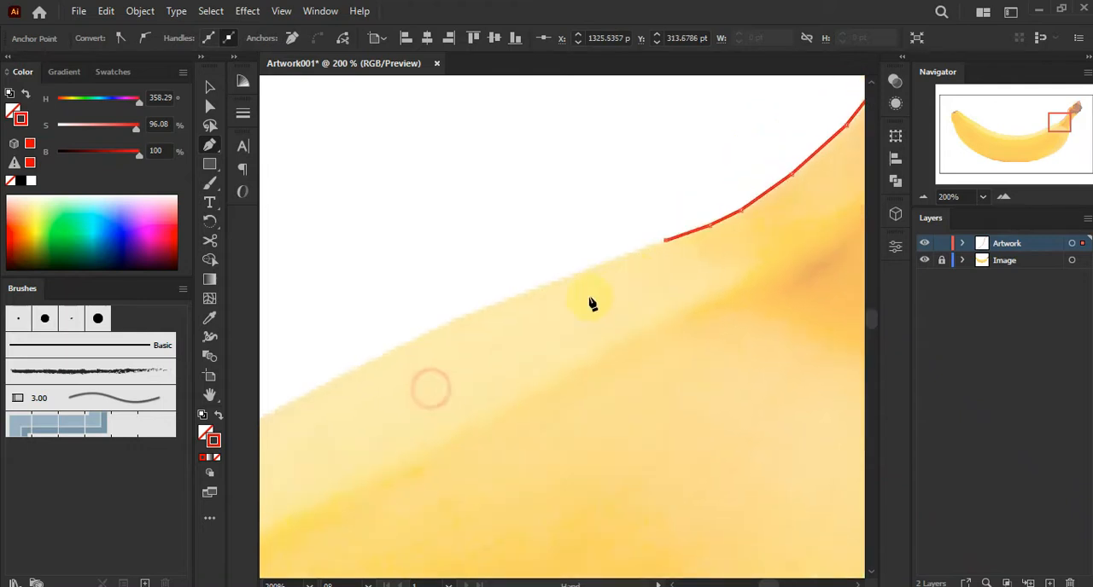
pyautogui.scroll(-1, 401, 370)
pyautogui.moveTo(398, 370); pyautogui.dragTo(418, 342)
pyautogui.click(342, 369)
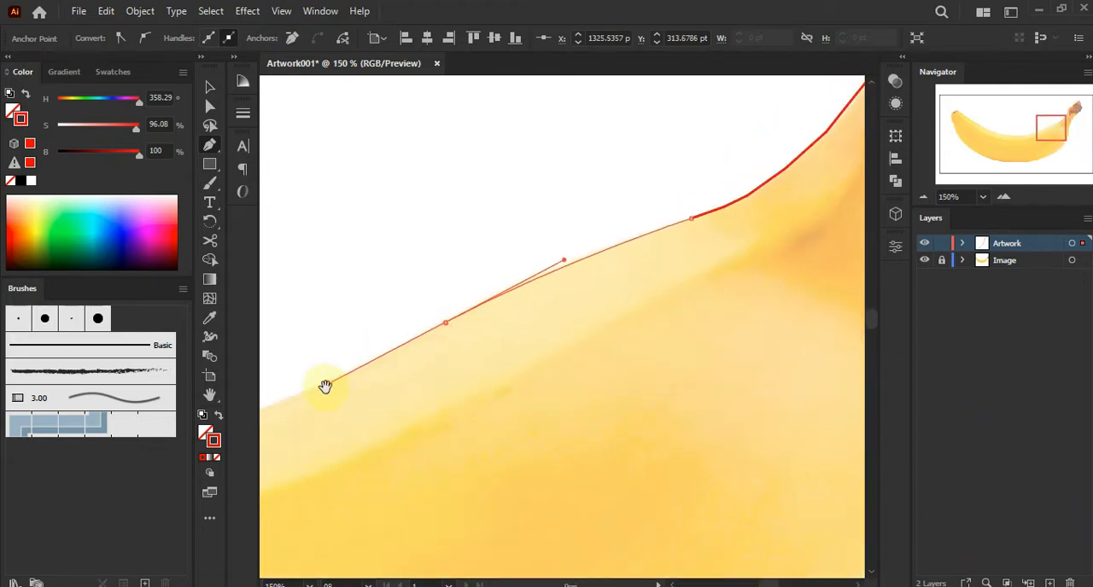
pyautogui.moveTo(326, 386); pyautogui.dragTo(559, 273)
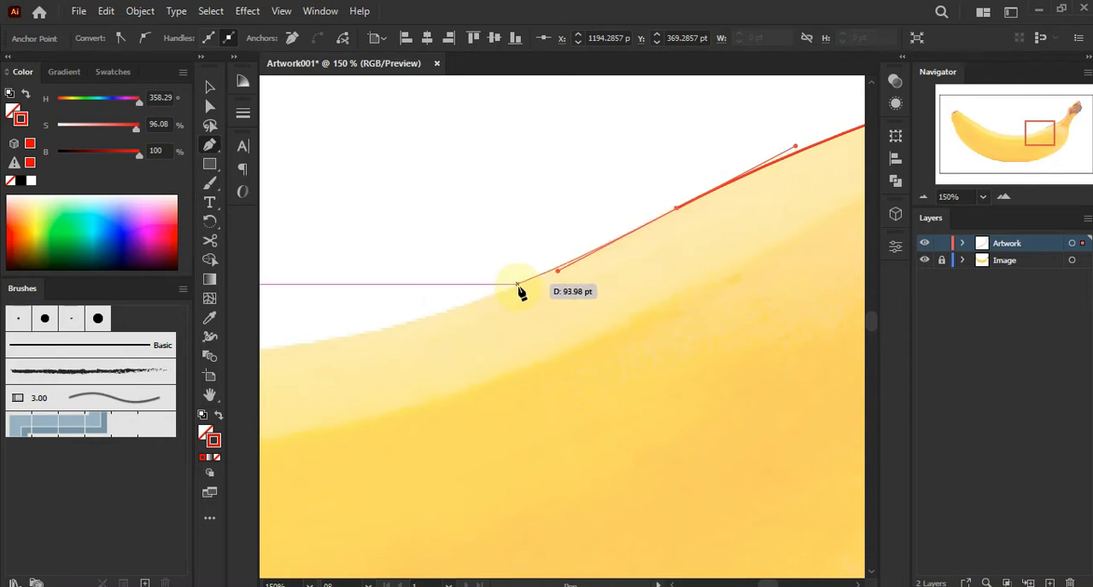
pyautogui.click(521, 285)
pyautogui.moveTo(417, 347); pyautogui.dragTo(528, 301)
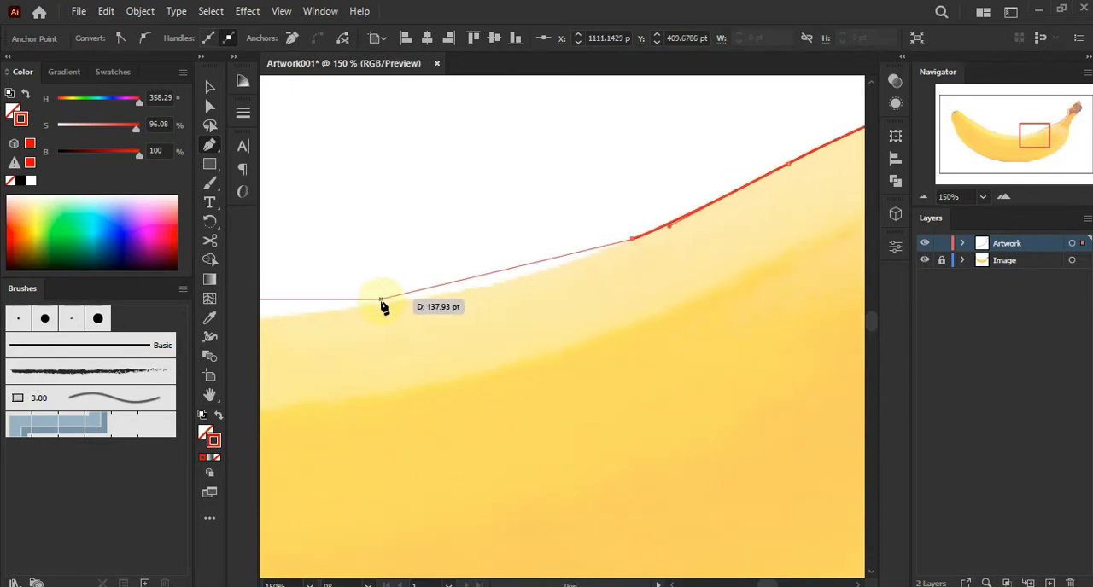
pyautogui.moveTo(382, 305); pyautogui.dragTo(718, 275)
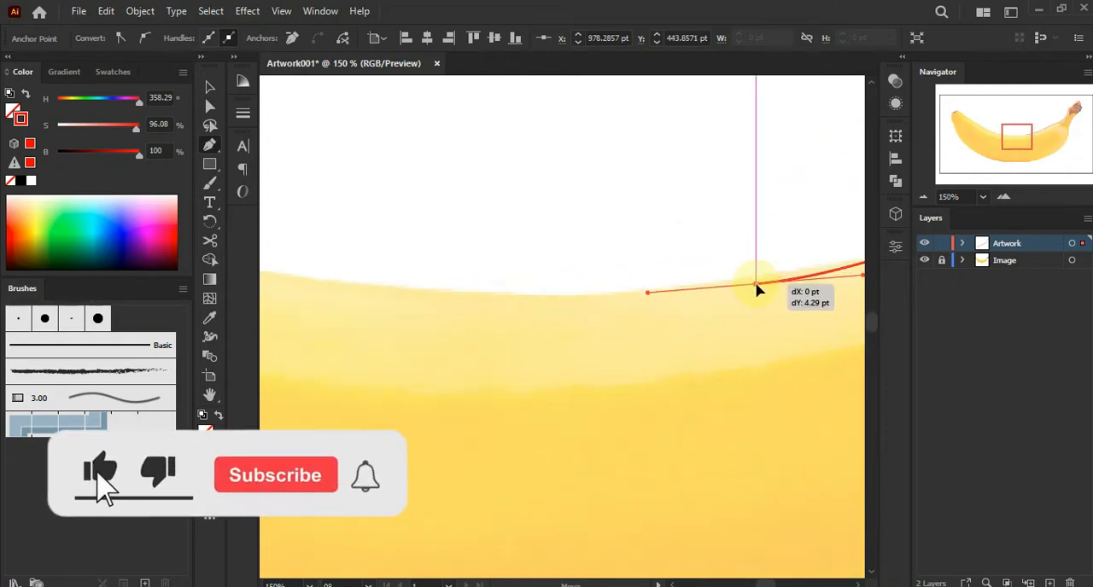
pyautogui.click(757, 278)
# Extend the pen path further along the banana's upper edge toward its left end
pyautogui.hotkey('ctrl', '-')
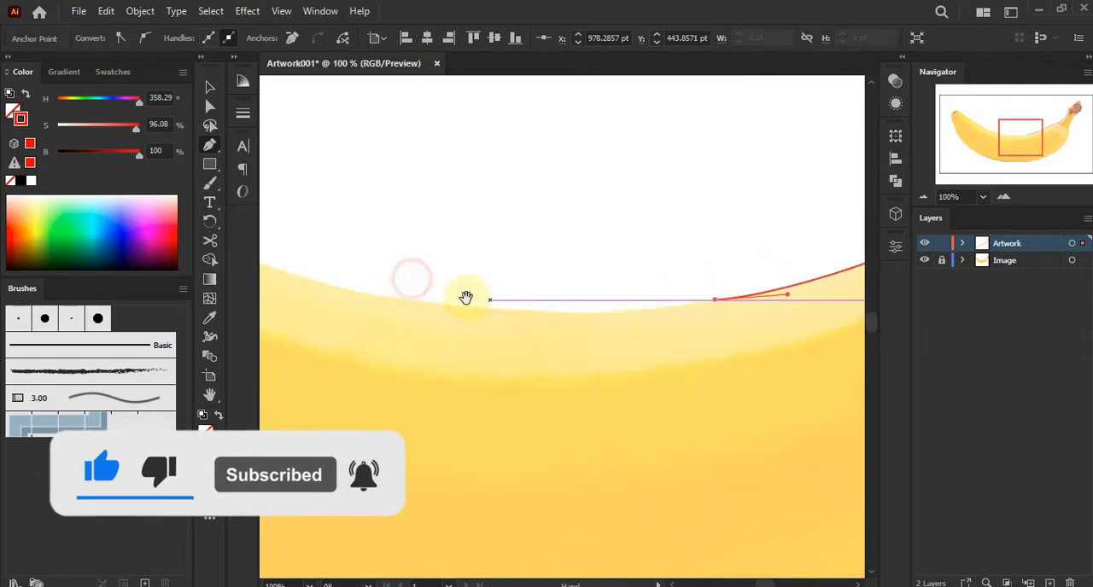
pyautogui.moveTo(386, 294); pyautogui.dragTo(362, 268)
pyautogui.press('space')
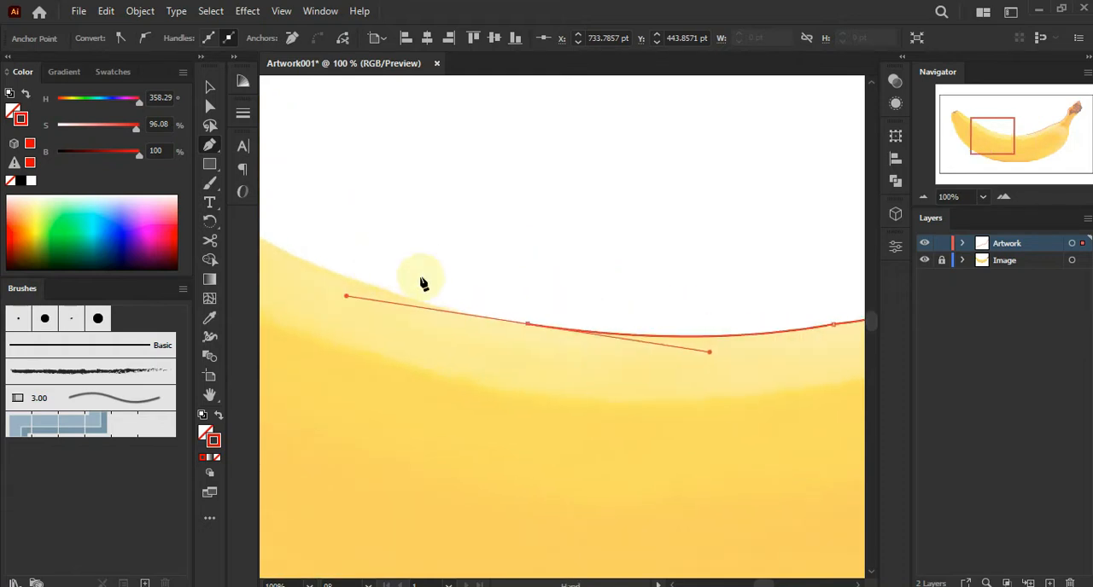
pyautogui.press('space')
pyautogui.moveTo(436, 259); pyautogui.dragTo(626, 291)
pyautogui.moveTo(480, 291); pyautogui.dragTo(585, 291)
pyautogui.press('space')
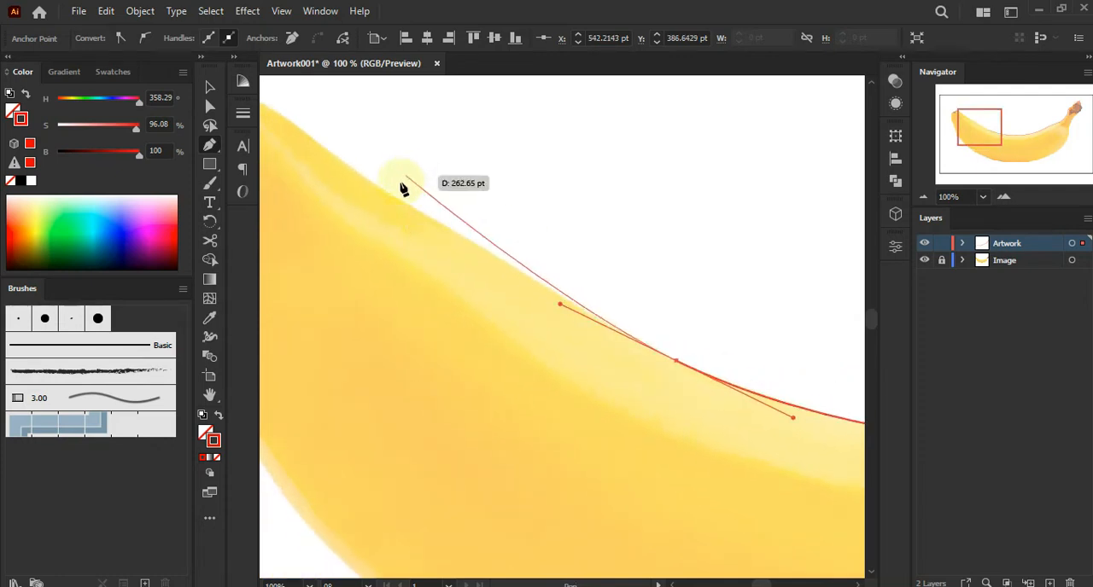
pyautogui.click(675, 362)
pyautogui.click(572, 304)
pyautogui.press('space')
pyautogui.moveTo(466, 259); pyautogui.dragTo(606, 336)
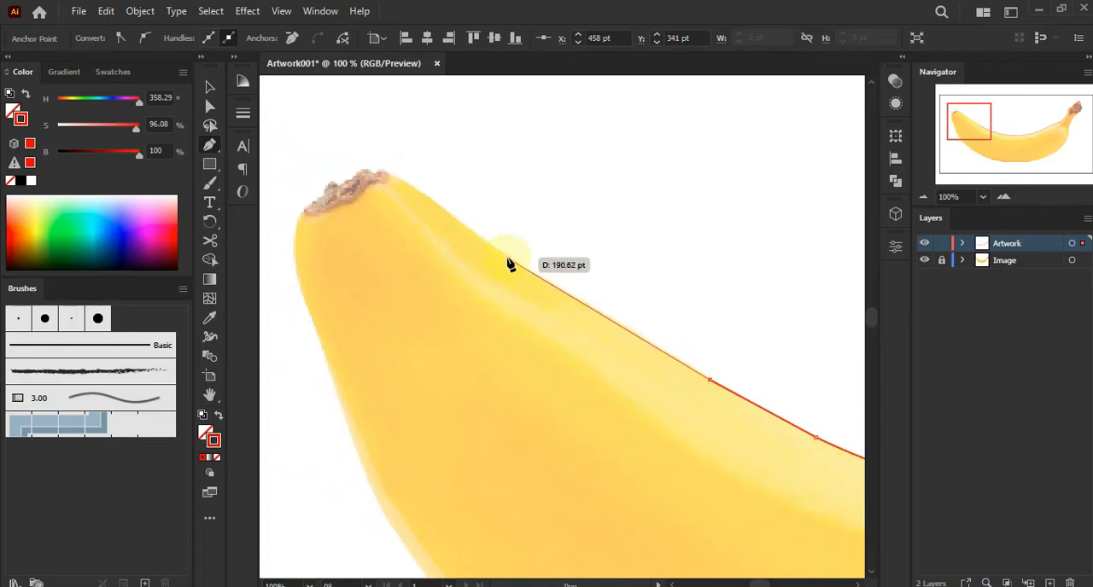
pyautogui.moveTo(510, 261); pyautogui.dragTo(414, 205)
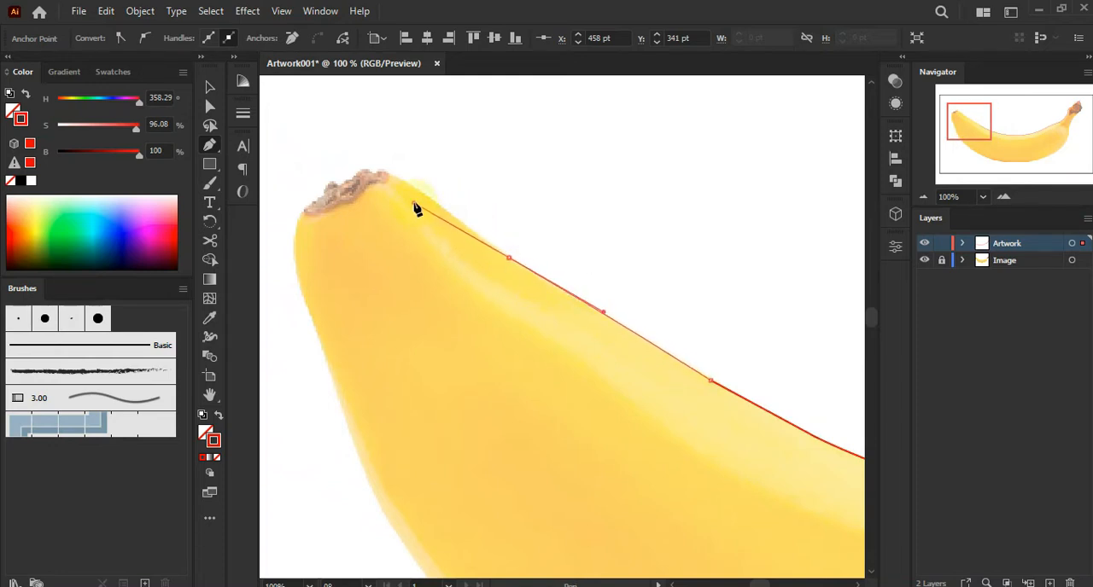
# Continue the pen path along the banana's upper edge to its left tip, placing anchors around the brown tip
pyautogui.click(509, 257)
pyautogui.click(475, 235)
pyautogui.click(427, 197)
pyautogui.click(379, 174)
pyautogui.moveTo(356, 176); pyautogui.dragTo(357, 175)
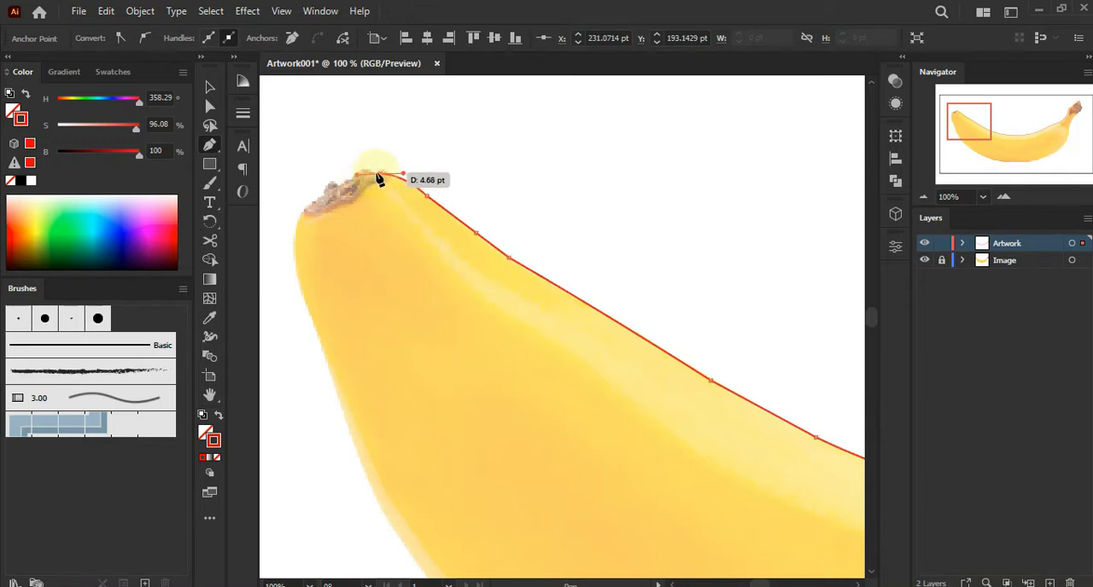
pyautogui.click(379, 174)
pyautogui.click(349, 191)
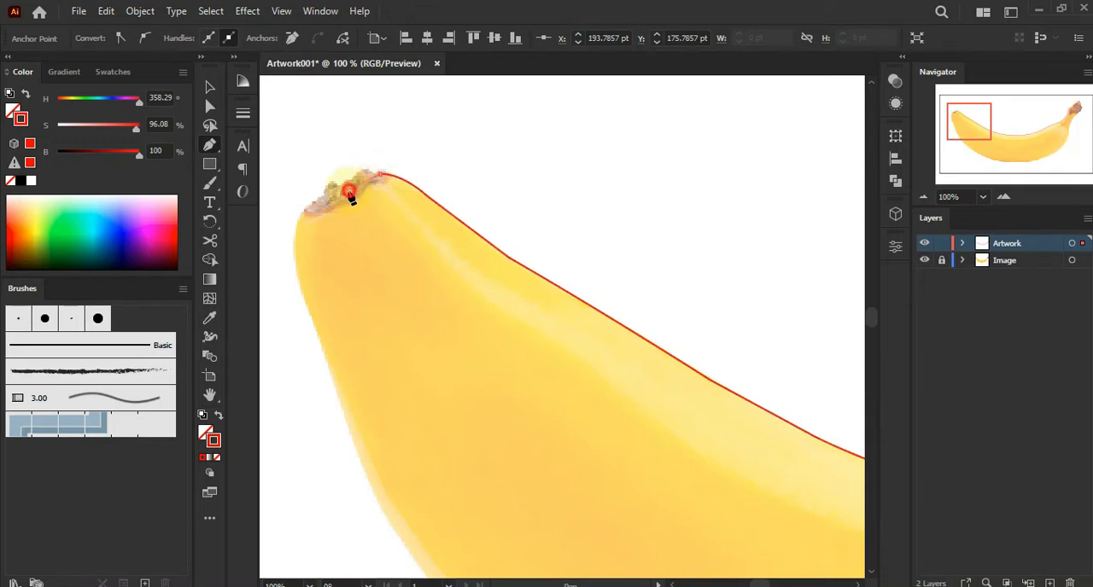
pyautogui.click(303, 210)
# Trace down the banana's left end and along its lower edge with curved anchor points
pyautogui.moveTo(364, 251); pyautogui.dragTo(417, 181)
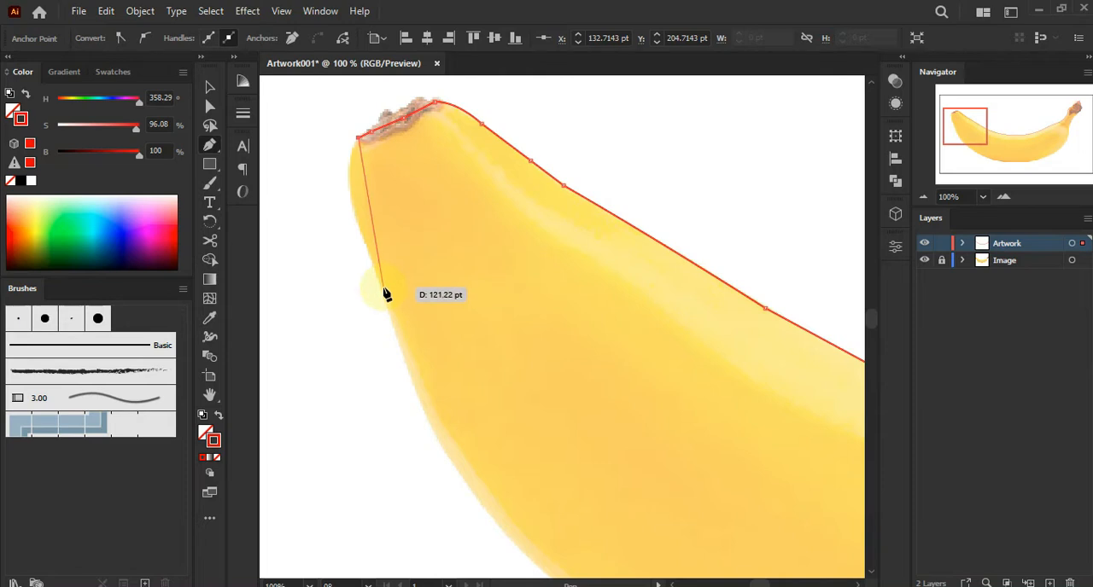
pyautogui.moveTo(382, 291); pyautogui.dragTo(421, 373)
pyautogui.moveTo(441, 411); pyautogui.dragTo(466, 292)
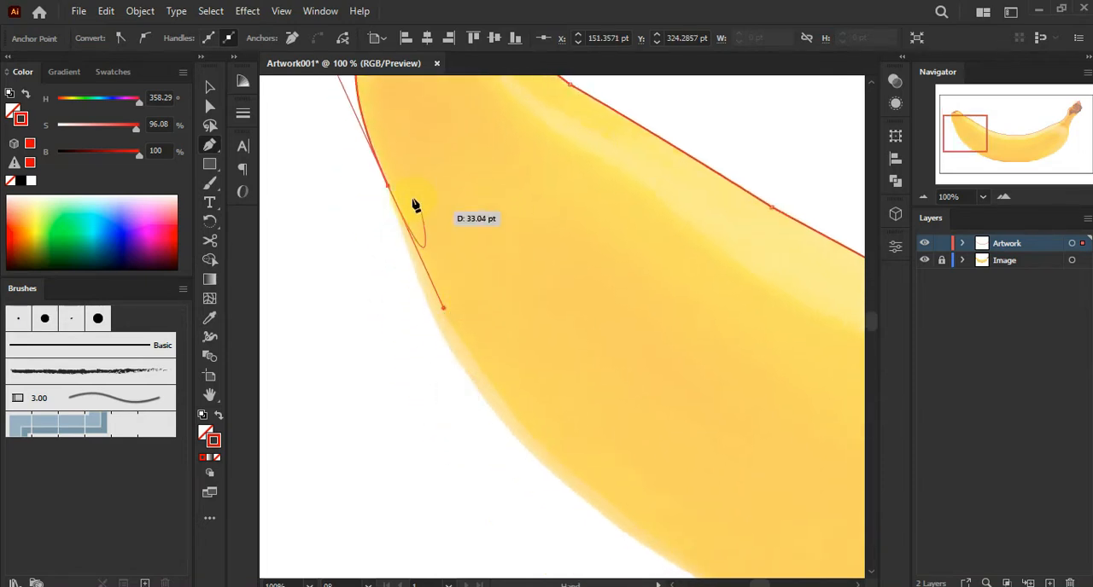
pyautogui.moveTo(389, 189); pyautogui.dragTo(518, 457)
pyautogui.moveTo(664, 465); pyautogui.dragTo(566, 256)
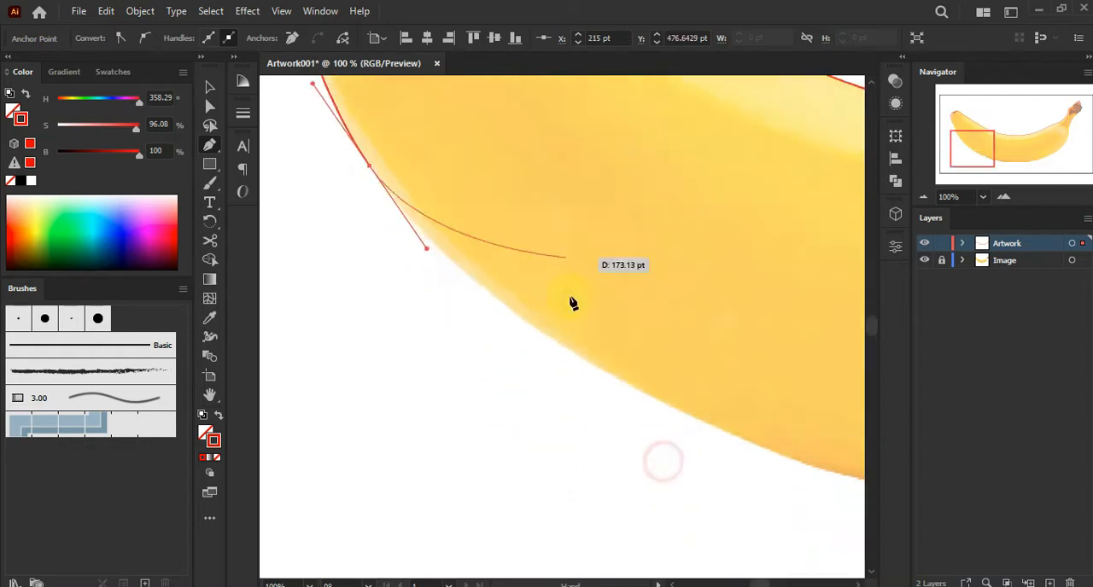
pyautogui.click(533, 327)
pyautogui.moveTo(702, 402); pyautogui.dragTo(481, 280)
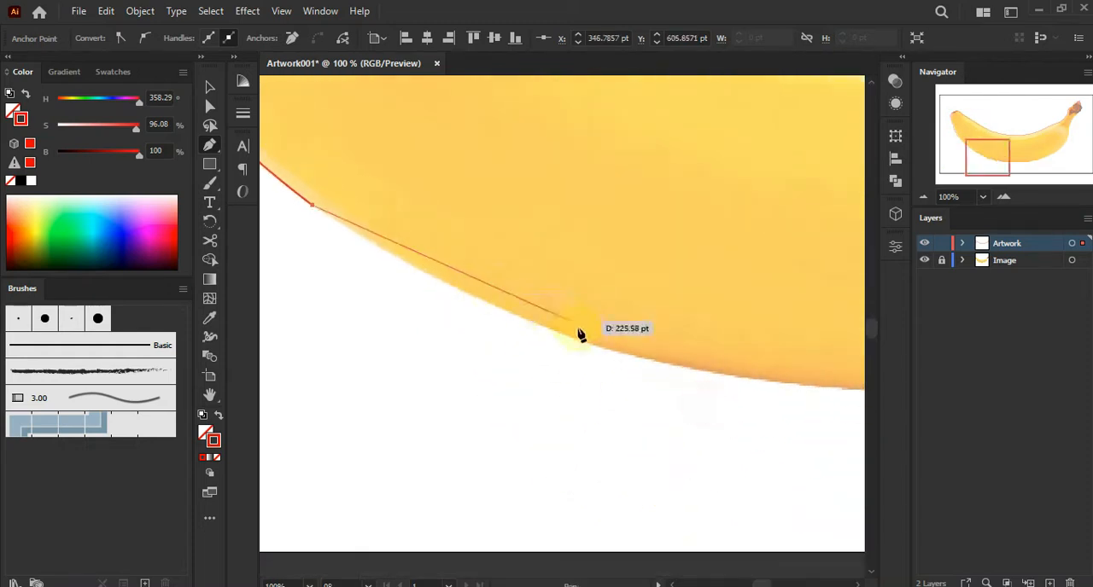
pyautogui.moveTo(584, 343); pyautogui.dragTo(491, 325)
pyautogui.click(617, 351)
pyautogui.moveTo(715, 302); pyautogui.dragTo(464, 314)
pyautogui.moveTo(702, 340); pyautogui.dragTo(653, 223)
pyautogui.moveTo(471, 224); pyautogui.dragTo(729, 229)
# Continue the curved pen path along the banana's lower edge toward the right end
pyautogui.scroll(-2, 540, 249)
pyautogui.scroll(1, 506, 291)
pyautogui.moveTo(472, 242); pyautogui.dragTo(533, 258)
pyautogui.scroll(1, 505, 296)
pyautogui.keyDown('ctrl'); pyautogui.click(505, 296); pyautogui.keyUp('ctrl')
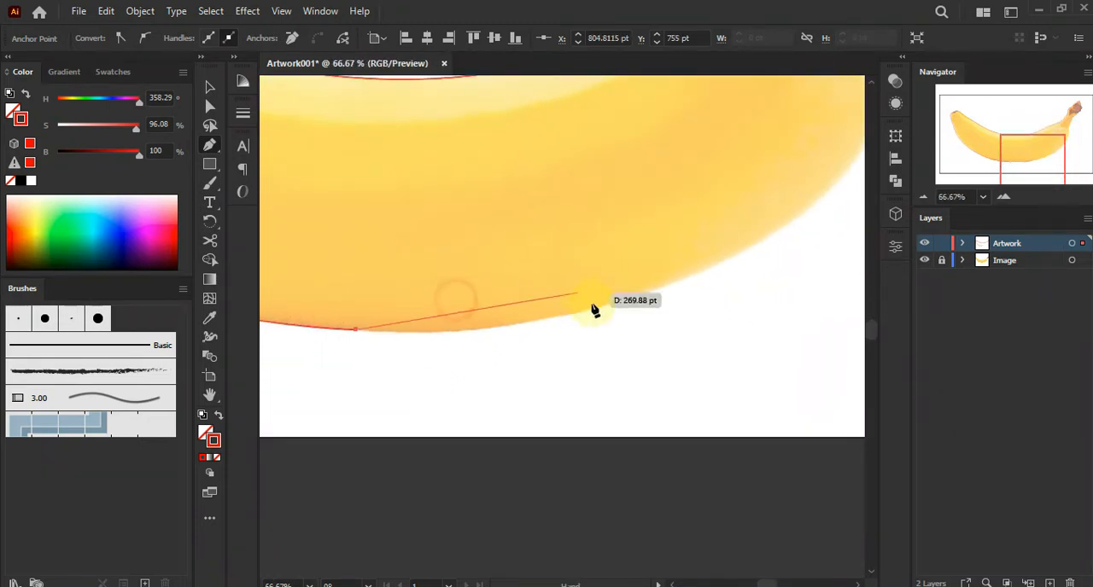
pyautogui.moveTo(595, 309); pyautogui.dragTo(742, 273)
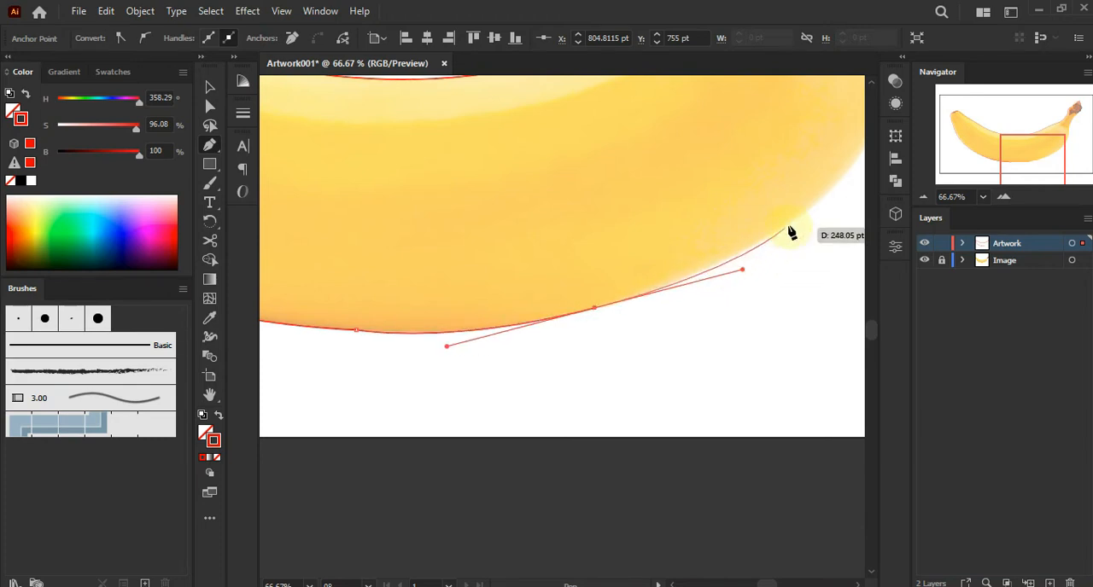
pyautogui.click(840, 183)
pyautogui.moveTo(831, 168); pyautogui.dragTo(564, 376)
pyautogui.scroll(2, 595, 339)
pyautogui.scroll(-1, 615, 318)
pyautogui.moveTo(615, 310); pyautogui.dragTo(602, 336)
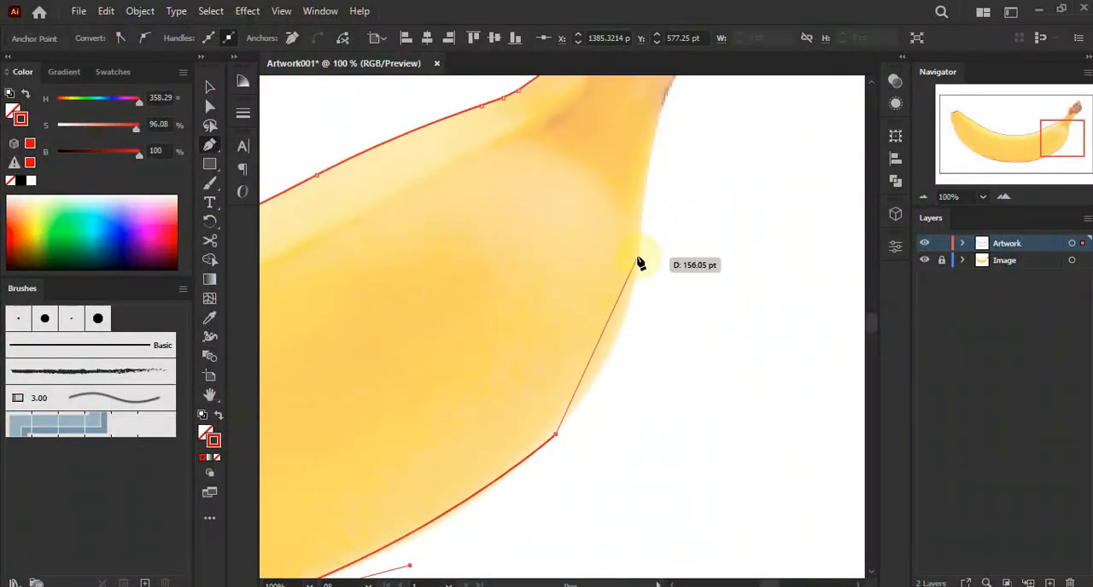
# Trace the pen path up the underside of the stem on the right end
pyautogui.moveTo(641, 253); pyautogui.dragTo(665, 127)
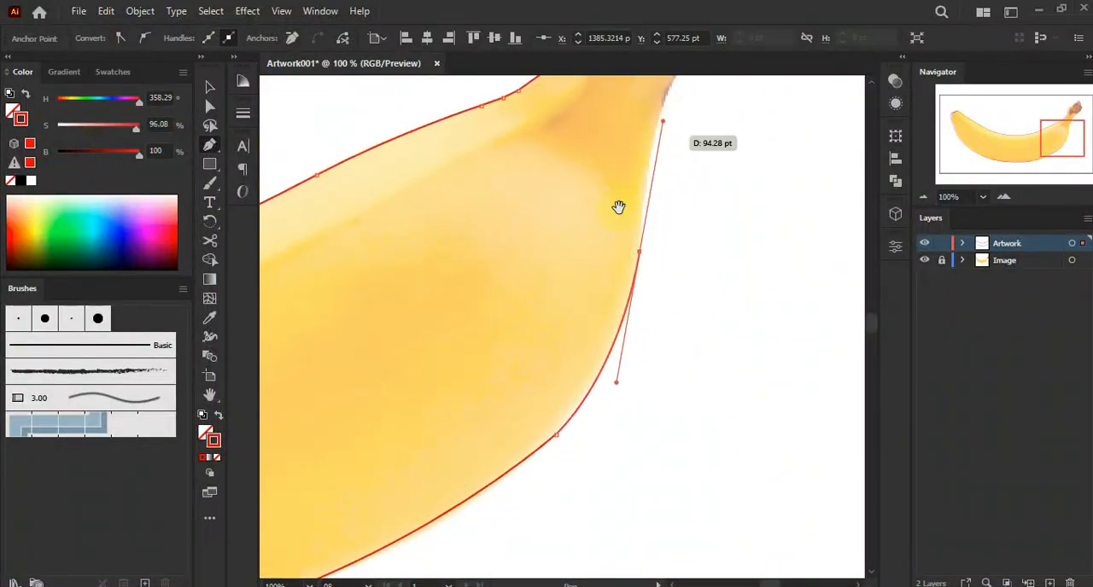
pyautogui.moveTo(633, 178); pyautogui.dragTo(597, 342)
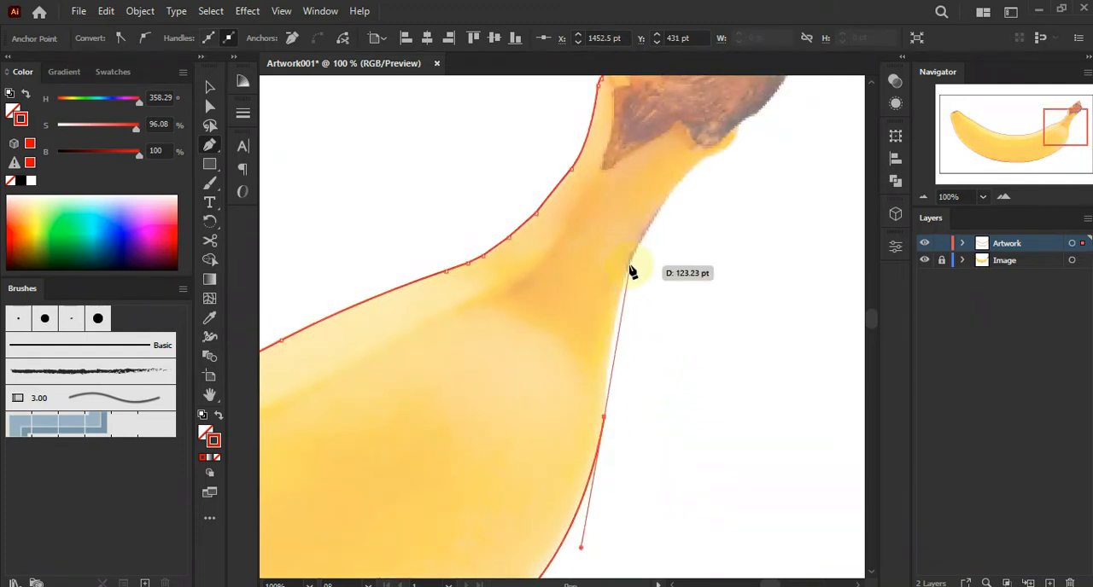
pyautogui.moveTo(630, 264); pyautogui.dragTo(655, 205)
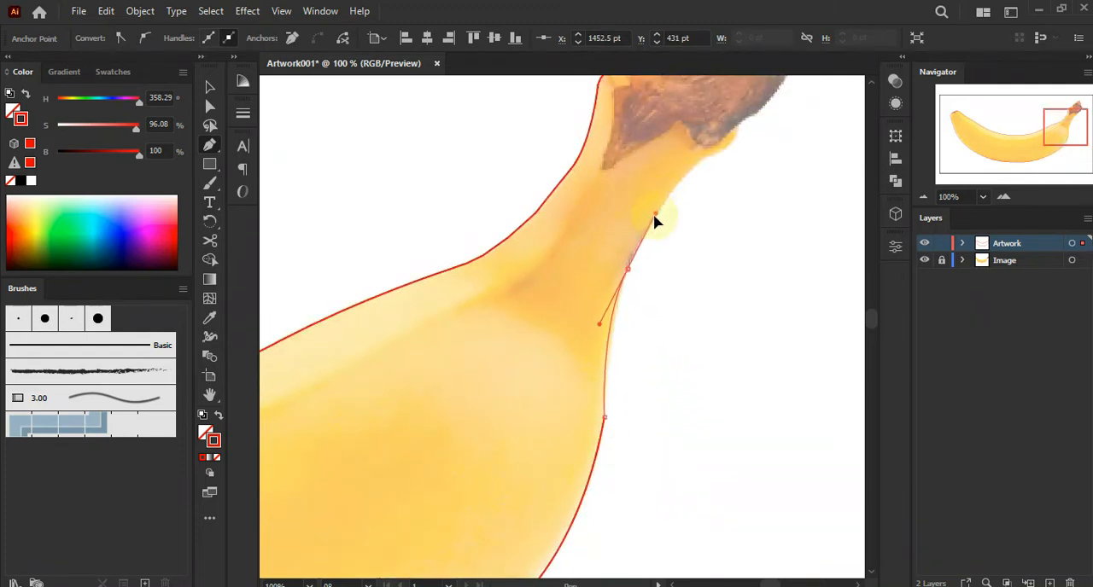
pyautogui.moveTo(646, 220); pyautogui.dragTo(646, 220)
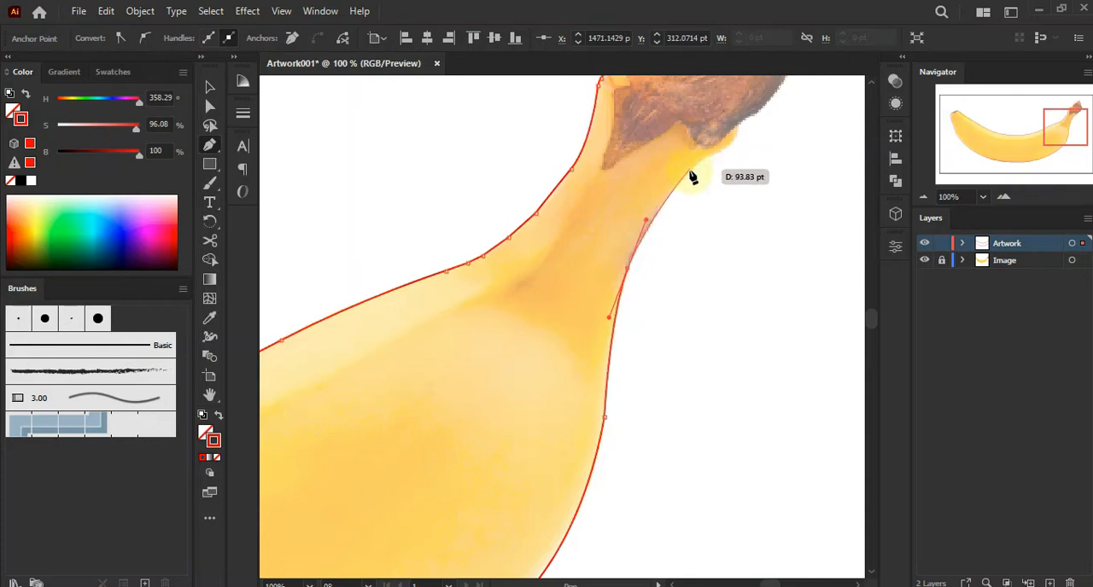
pyautogui.click(689, 173)
pyautogui.moveTo(727, 163); pyautogui.dragTo(593, 314)
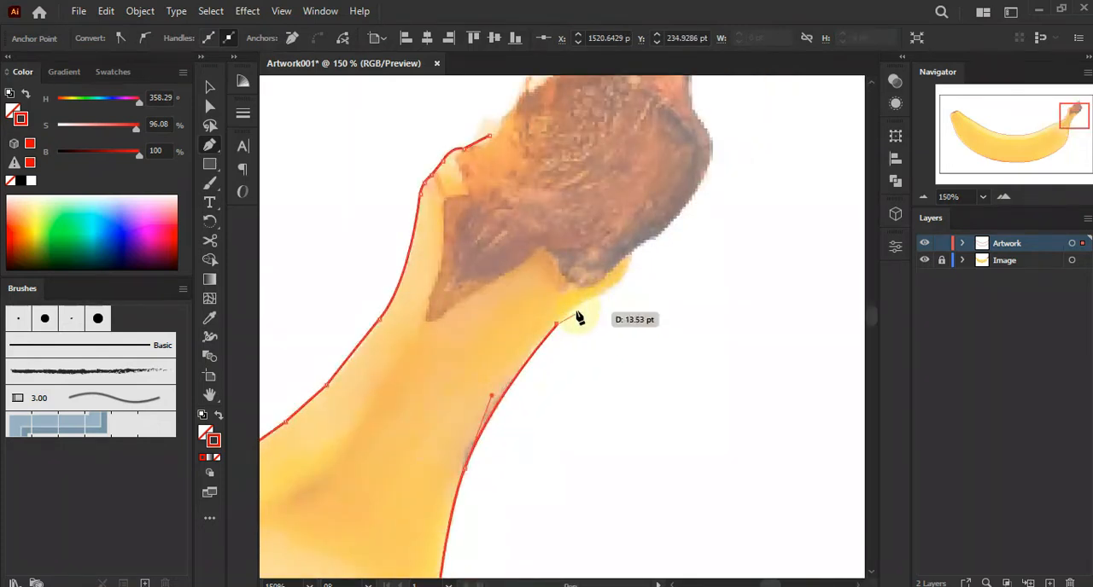
# Trace around the stem end and close the path at its starting anchor, then switch to the Selection tool
pyautogui.click(582, 304)
pyautogui.moveTo(629, 268); pyautogui.dragTo(639, 236)
pyautogui.click(634, 229)
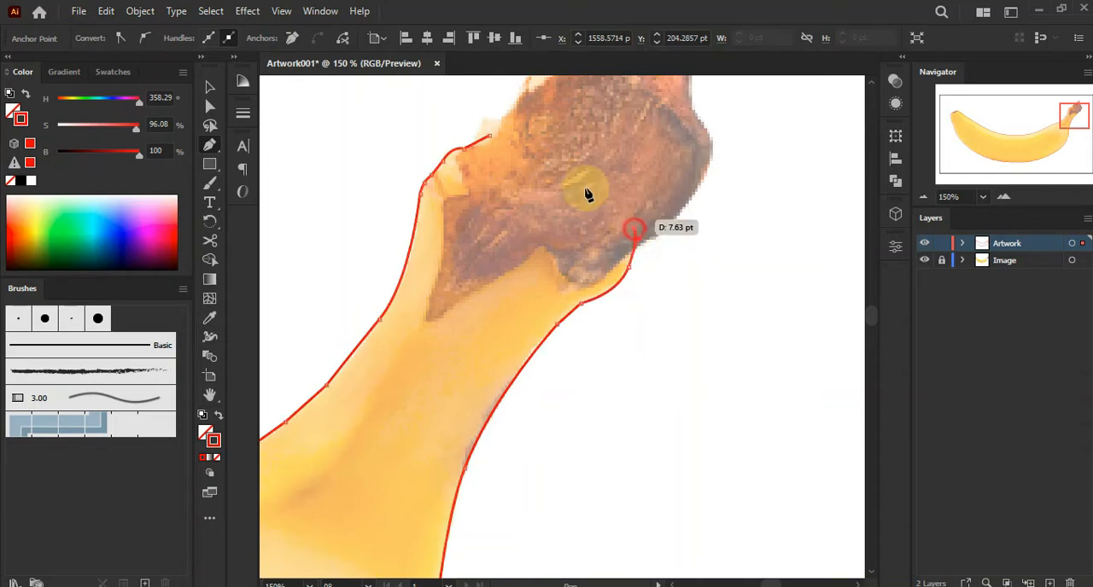
pyautogui.click(493, 136)
pyautogui.click(209, 87)
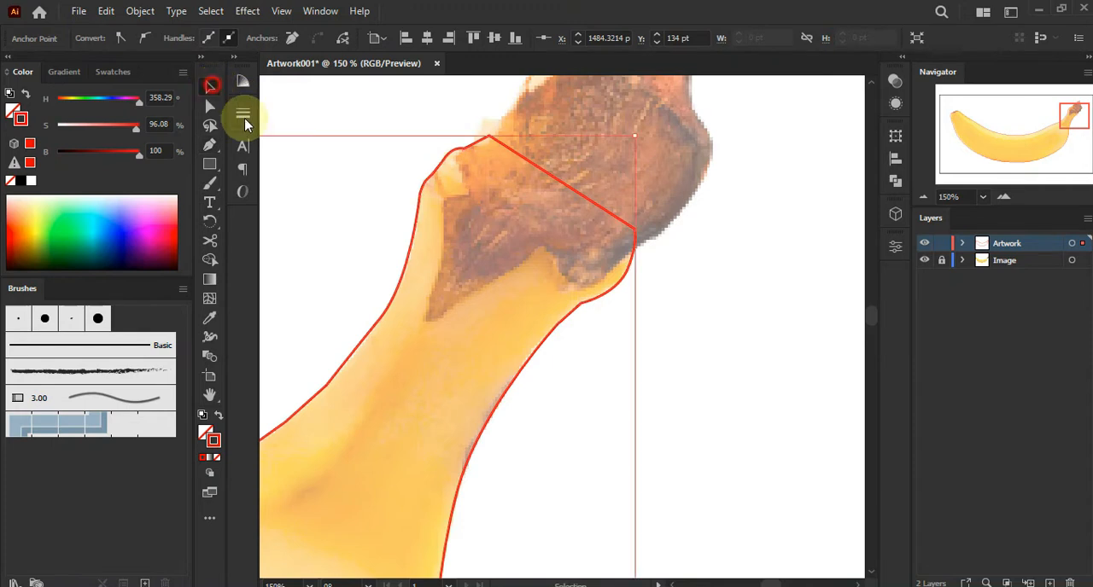
# Deselect the path and zoom out to view the whole traced banana
pyautogui.click(293, 139)
pyautogui.hotkey('ctrl', '-')
pyautogui.hotkey('ctrl', '-')
pyautogui.hotkey('ctrl', '-')
pyautogui.moveTo(349, 165); pyautogui.dragTo(801, 145)
pyautogui.scroll(-1, 468, 283)
pyautogui.moveTo(439, 258); pyautogui.dragTo(583, 239)
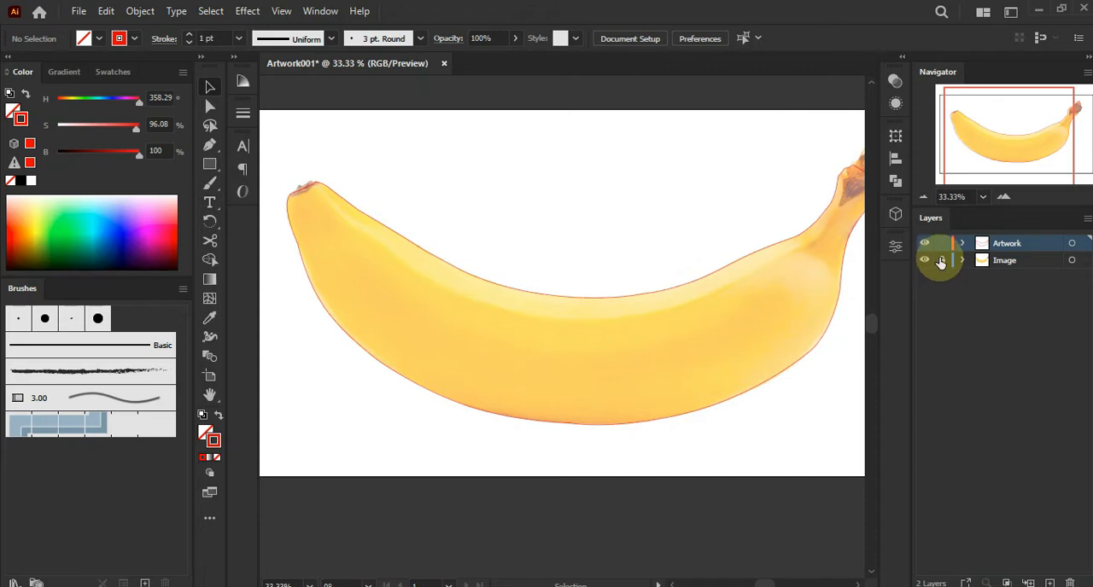
pyautogui.click(717, 39)
pyautogui.moveTo(691, 58); pyautogui.dragTo(743, 96)
pyautogui.click(742, 100)
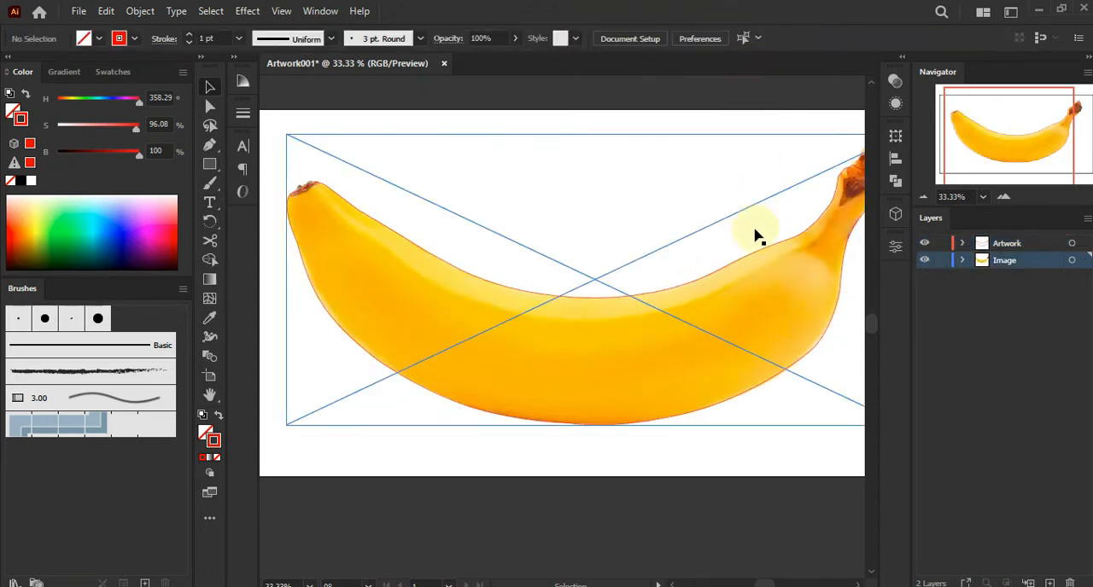
# Select the traced path and swap its fill and stroke to give it a red fill
pyautogui.click(751, 247)
pyautogui.click(189, 35)
pyautogui.click(190, 35)
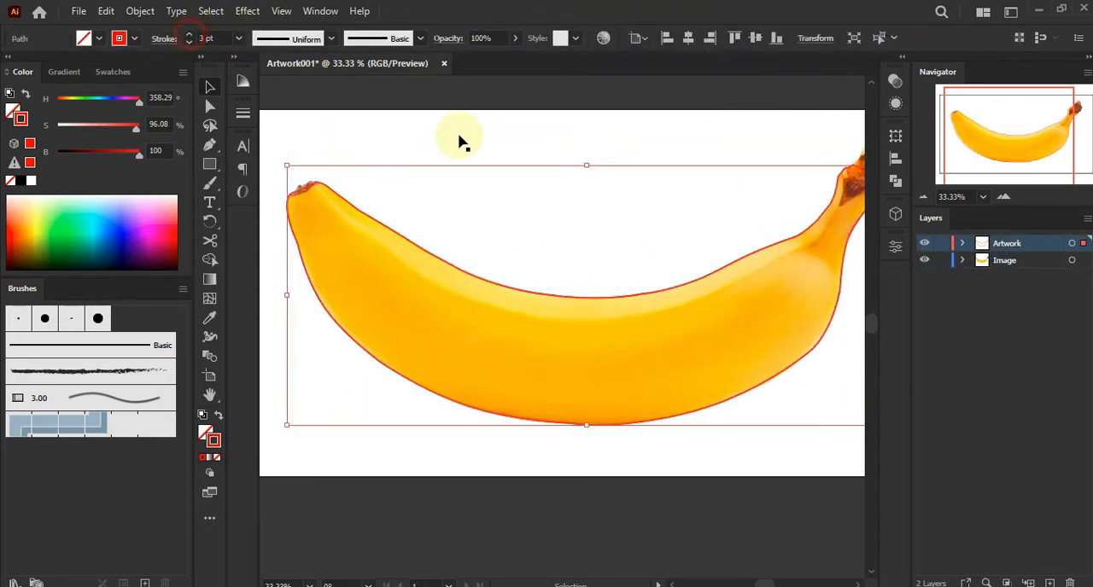
pyautogui.click(217, 416)
pyautogui.click(569, 518)
# Move the Artwork layer below the Image layer and lock the Image layer
pyautogui.click(1028, 245)
pyautogui.moveTo(1029, 245); pyautogui.dragTo(1016, 281)
pyautogui.click(939, 245)
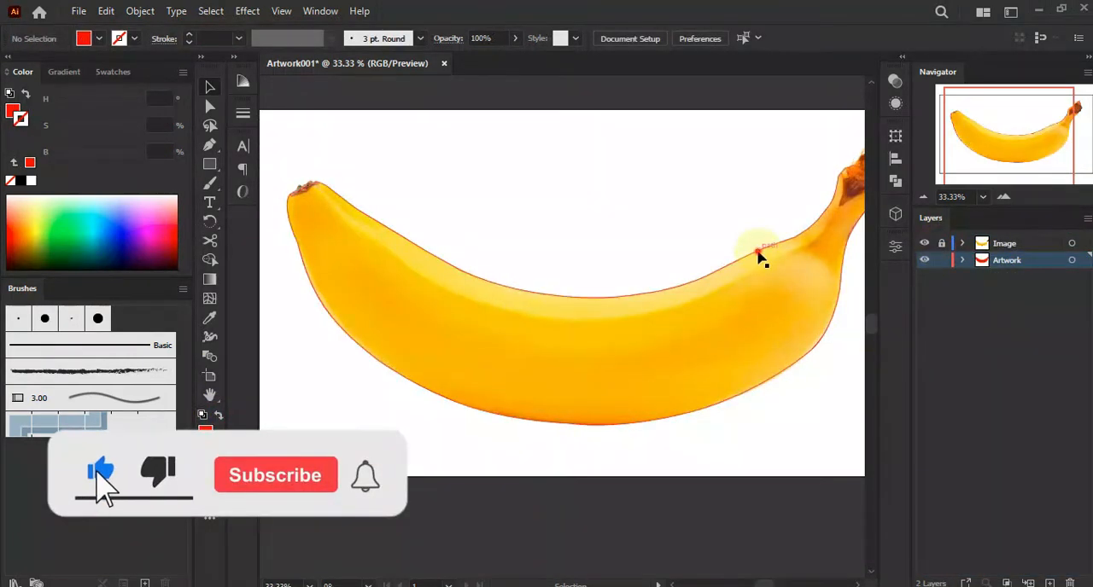
# Select the red path and add a first mesh point on it with the Mesh tool
pyautogui.click(757, 251)
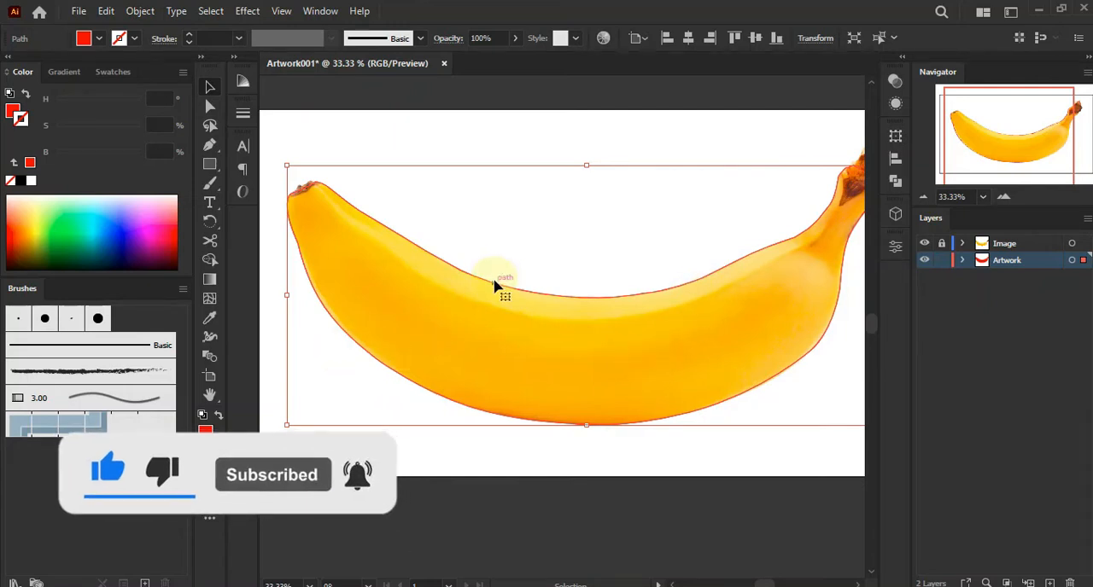
pyautogui.click(212, 299)
pyautogui.scroll(2, 666, 308)
pyautogui.moveTo(708, 315); pyautogui.dragTo(599, 263)
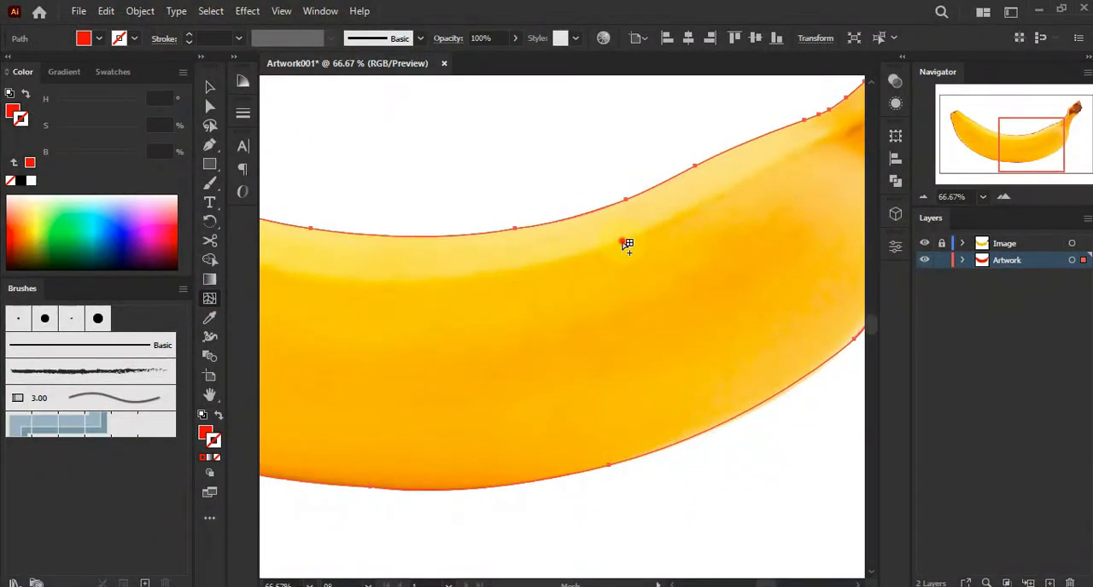
pyautogui.click(626, 245)
pyautogui.moveTo(498, 251); pyautogui.dragTo(382, 339)
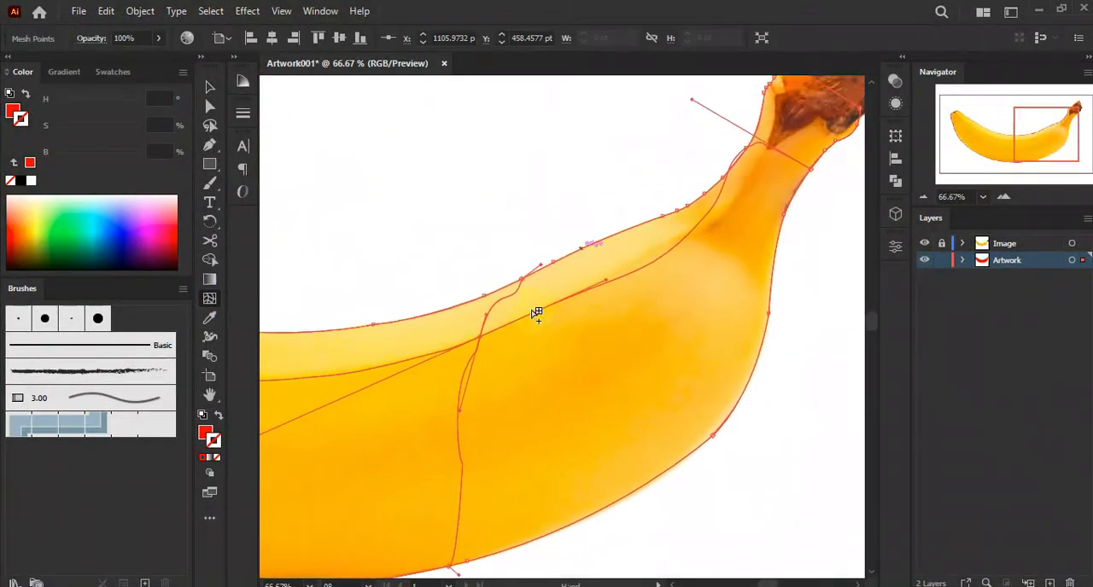
# Add more mesh points across the banana's middle and left end
pyautogui.click(748, 217)
pyautogui.moveTo(585, 367); pyautogui.dragTo(700, 262)
pyautogui.click(614, 304)
pyautogui.moveTo(481, 334); pyautogui.dragTo(721, 266)
pyautogui.moveTo(498, 230); pyautogui.dragTo(735, 326)
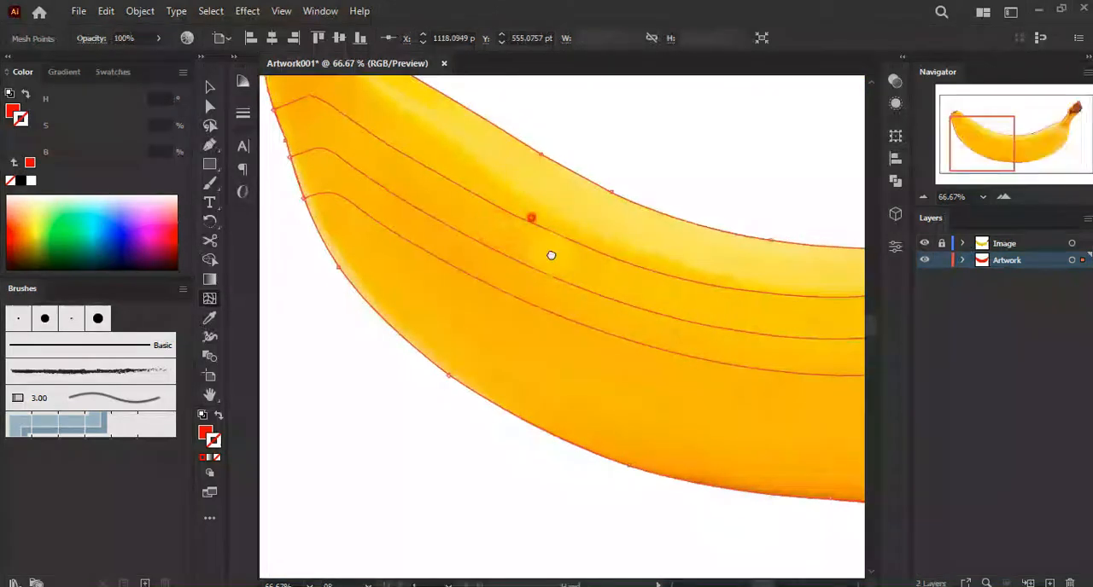
pyautogui.moveTo(525, 187); pyautogui.dragTo(624, 329)
pyautogui.click(544, 267)
pyautogui.moveTo(733, 347); pyautogui.dragTo(664, 300)
pyautogui.click(493, 261)
pyautogui.moveTo(429, 208); pyautogui.dragTo(464, 242)
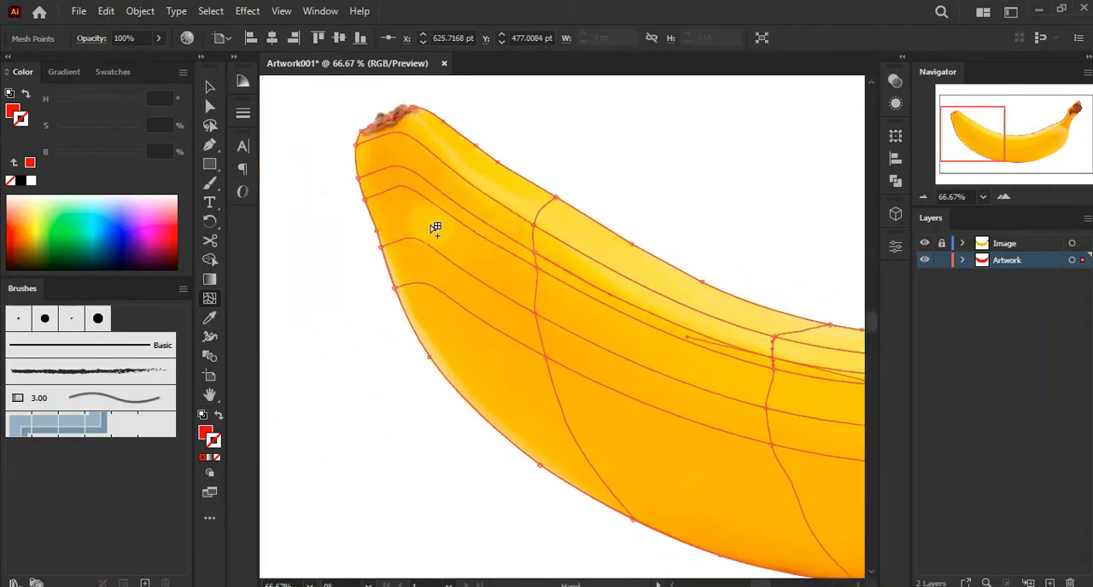
# Add mesh points along the lower edge and toward the stem end
pyautogui.click(432, 223)
pyautogui.moveTo(786, 404); pyautogui.dragTo(578, 240)
pyautogui.moveTo(676, 261); pyautogui.dragTo(624, 241)
pyautogui.click(521, 350)
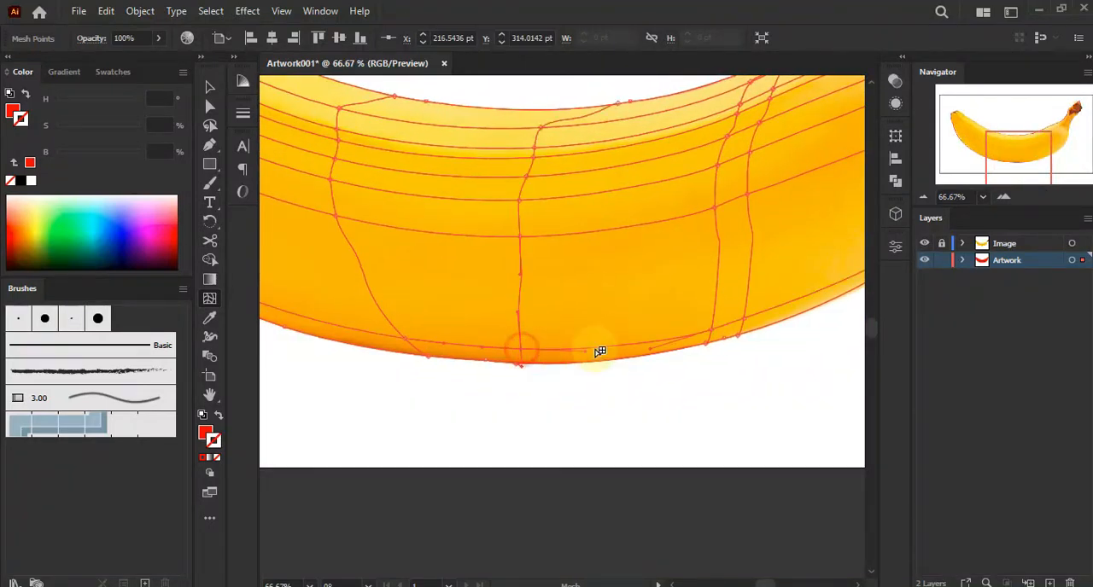
pyautogui.moveTo(708, 275); pyautogui.dragTo(505, 313)
pyautogui.moveTo(640, 229); pyautogui.dragTo(520, 295)
pyautogui.moveTo(580, 226); pyautogui.dragTo(562, 293)
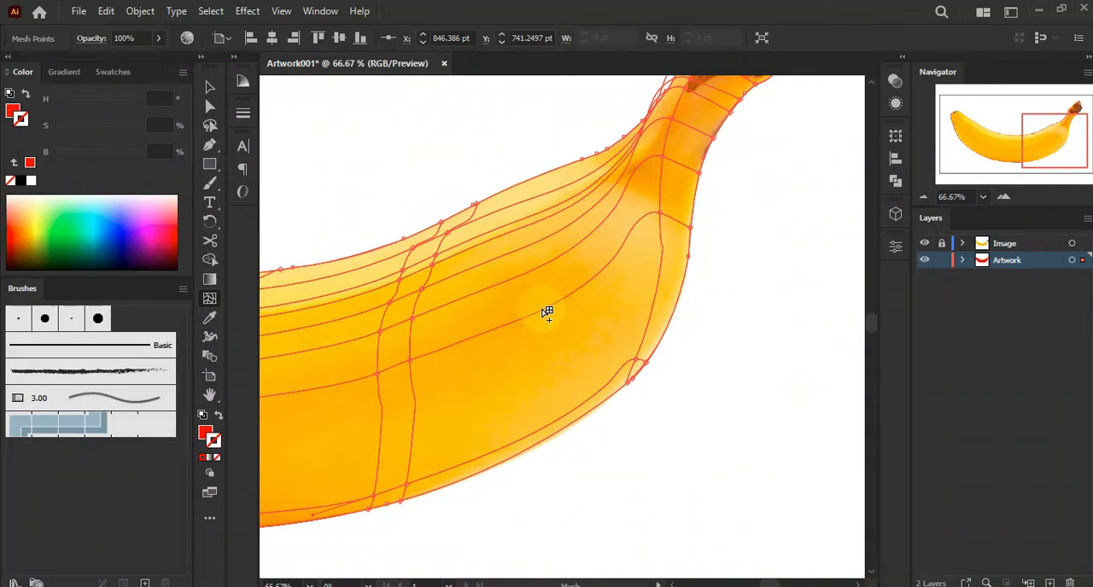
pyautogui.moveTo(578, 256); pyautogui.dragTo(500, 358)
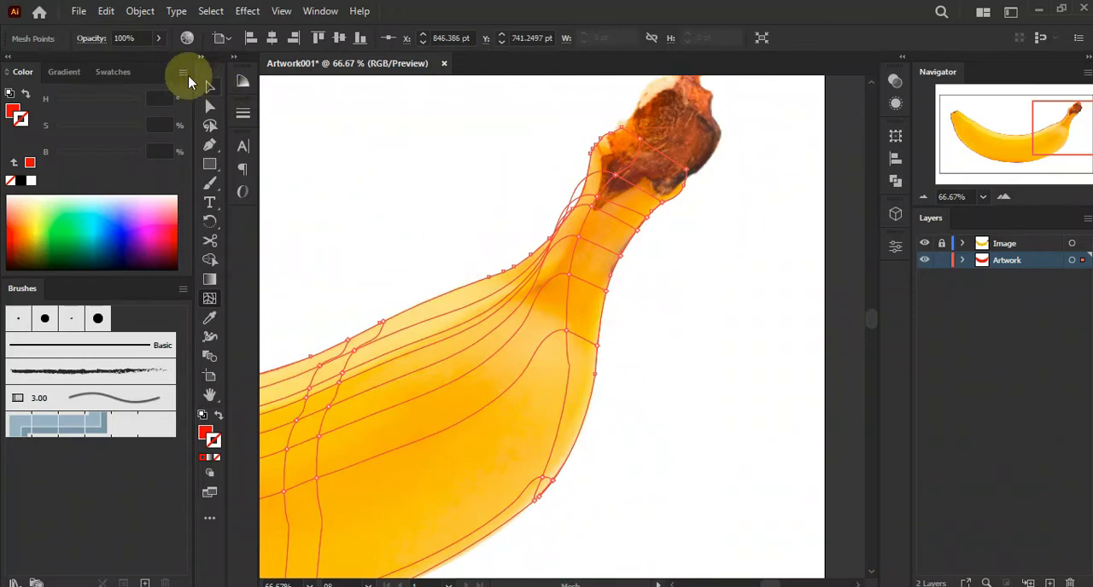
# Move the Artwork layer back above the Image layer
pyautogui.moveTo(999, 260); pyautogui.dragTo(997, 242)
pyautogui.moveTo(495, 281); pyautogui.dragTo(723, 233)
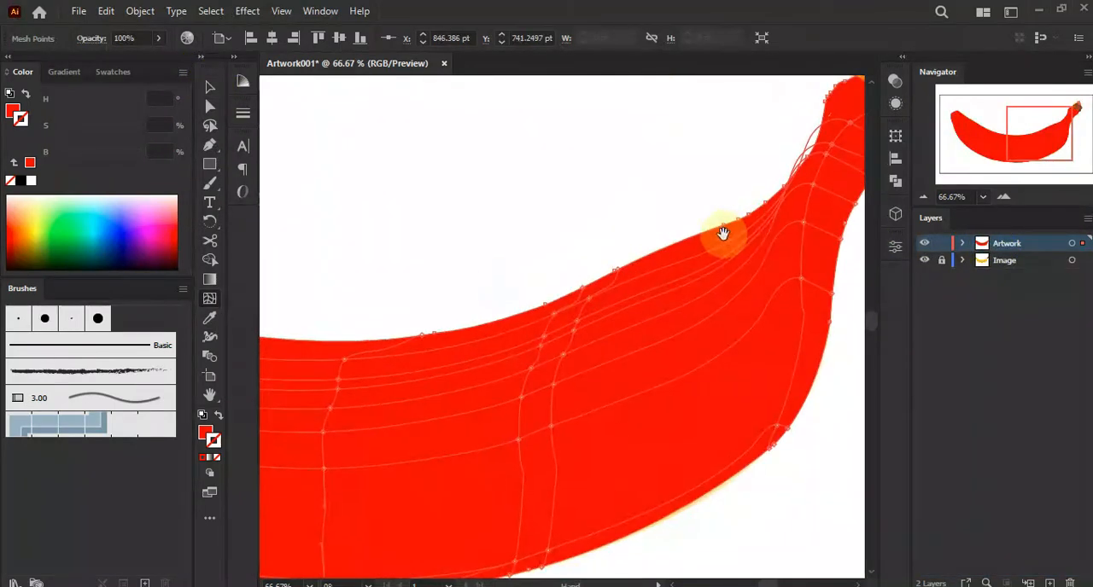
pyautogui.scroll(-1, 585, 239)
pyautogui.moveTo(473, 224); pyautogui.dragTo(760, 204)
# Switch to Direct Selection and set the Artwork layer to outline view
pyautogui.click(212, 89)
pyautogui.click(210, 106)
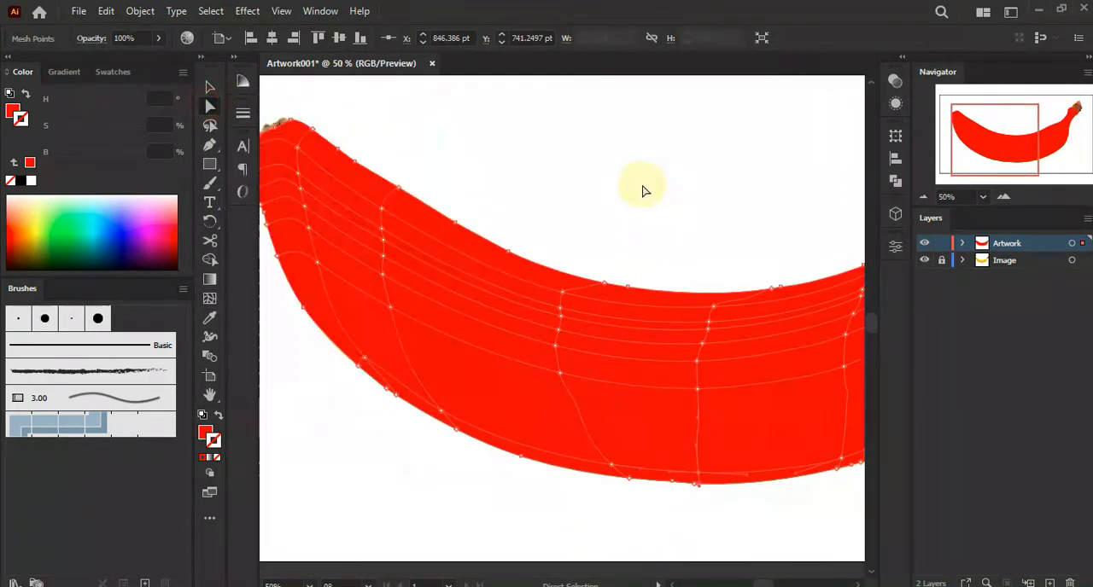
pyautogui.keyDown('ctrl'); pyautogui.click(924, 245); pyautogui.keyUp('ctrl')
pyautogui.click(532, 197)
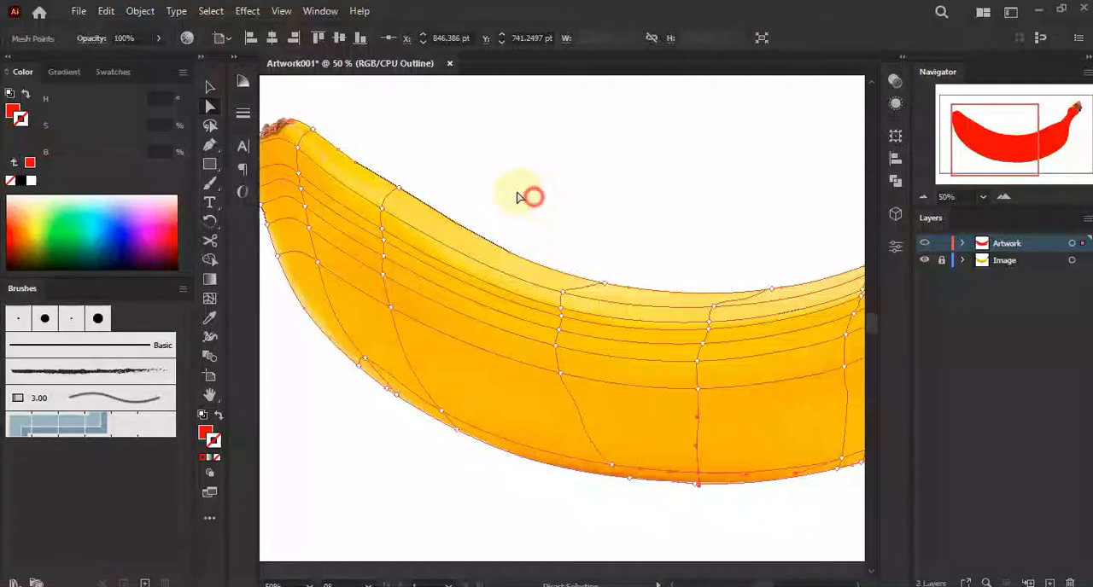
# Select a mesh point near the left tip and sample its colour from the photo with the Eyedropper
pyautogui.moveTo(423, 147); pyautogui.dragTo(582, 191)
pyautogui.scroll(1, 453, 189)
pyautogui.scroll(3, 453, 190)
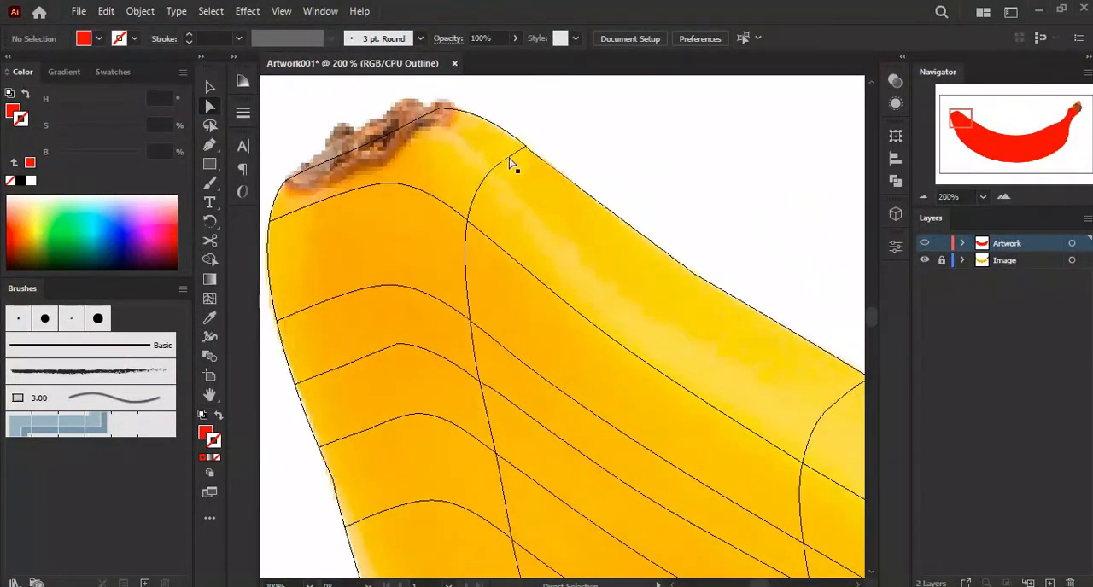
pyautogui.click(526, 148)
pyautogui.click(209, 318)
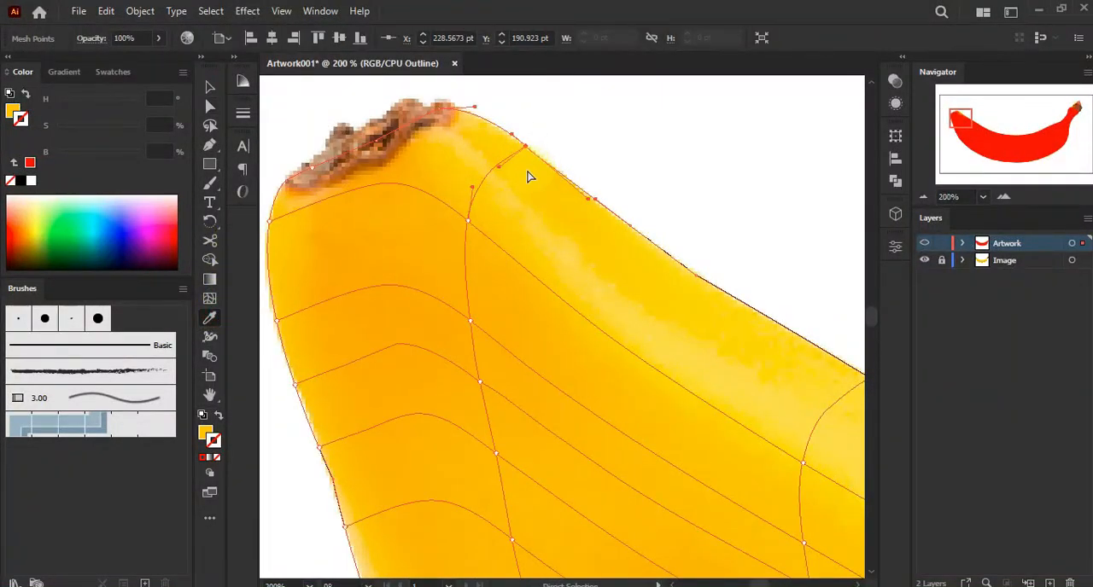
pyautogui.click(467, 221)
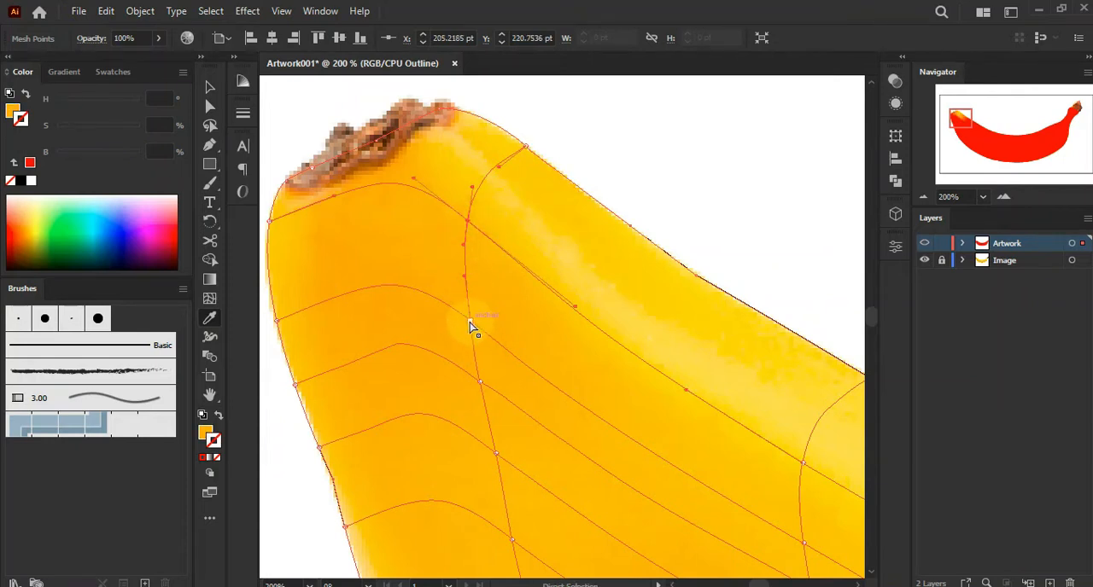
# Select mesh points near the banana's left tip and sample matching colours for them from the photo with the Eyedropper
pyautogui.click(480, 382)
pyautogui.click(472, 383)
pyautogui.keyDown('ctrl'); pyautogui.click(299, 356); pyautogui.keyUp('ctrl')
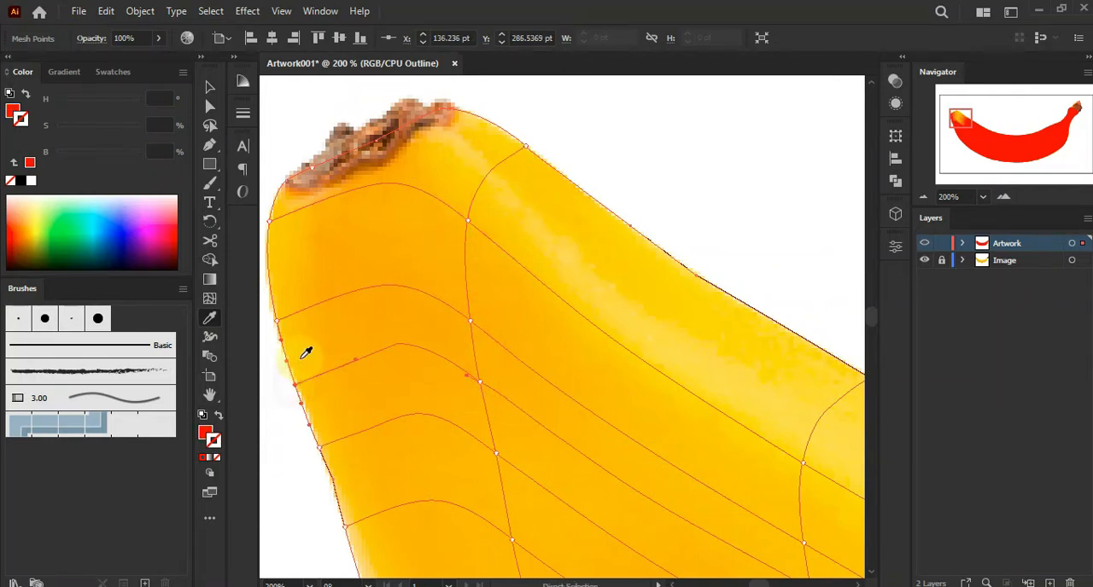
pyautogui.keyDown('ctrl'); pyautogui.click(276, 322); pyautogui.keyUp('ctrl')
pyautogui.click(287, 232)
pyautogui.keyDown('ctrl'); pyautogui.click(355, 229); pyautogui.keyUp('ctrl')
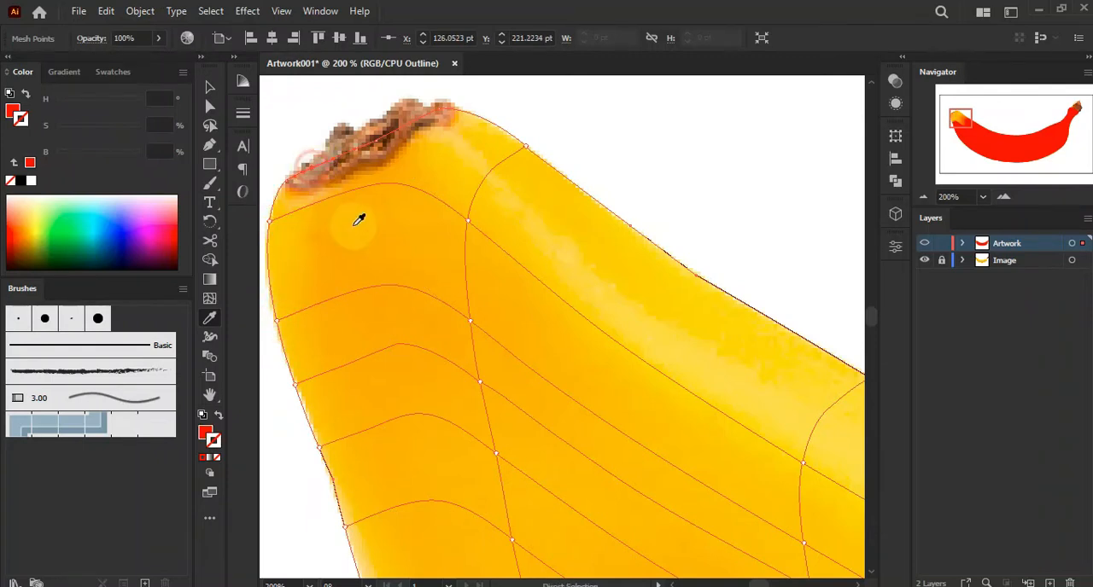
# Colour the mesh points around the stem end by sampling nearby colours from the photo
pyautogui.keyDown('ctrl'); pyautogui.click(378, 139); pyautogui.keyUp('ctrl')
pyautogui.click(390, 223)
pyautogui.keyDown('ctrl'); pyautogui.click(441, 111); pyautogui.keyUp('ctrl')
pyautogui.click(411, 220)
pyautogui.keyDown('ctrl'); pyautogui.click(468, 222); pyautogui.keyUp('ctrl')
pyautogui.keyDown('ctrl'); pyautogui.click(803, 464); pyautogui.keyUp('ctrl')
pyautogui.click(795, 426)
# Select mesh points along the left end's outer edge and sample their colours from the photo
pyautogui.moveTo(500, 397); pyautogui.dragTo(555, 262)
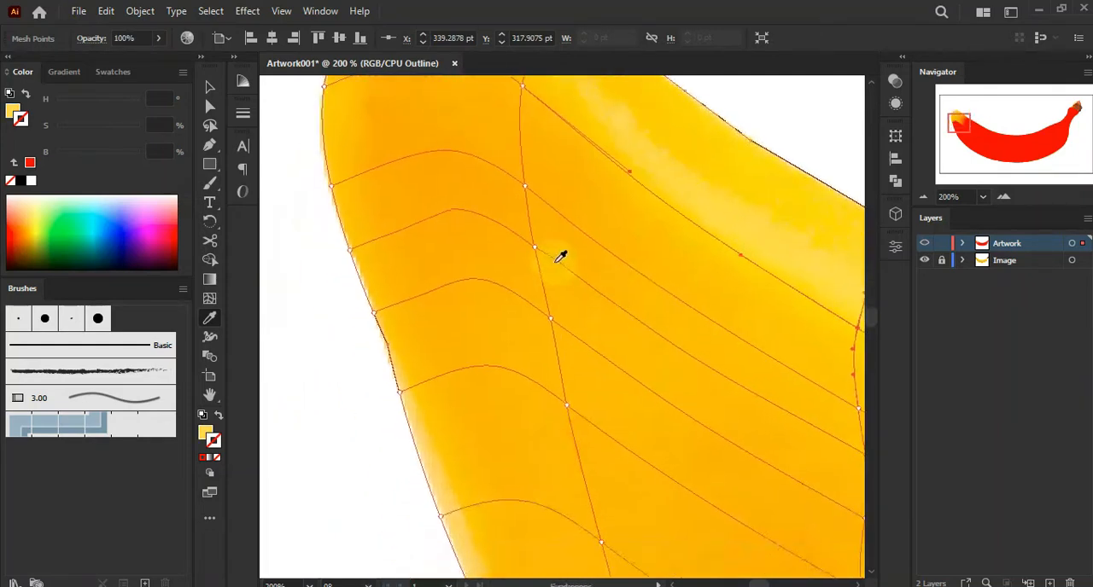
pyautogui.keyDown('ctrl'); pyautogui.click(528, 229); pyautogui.keyUp('ctrl')
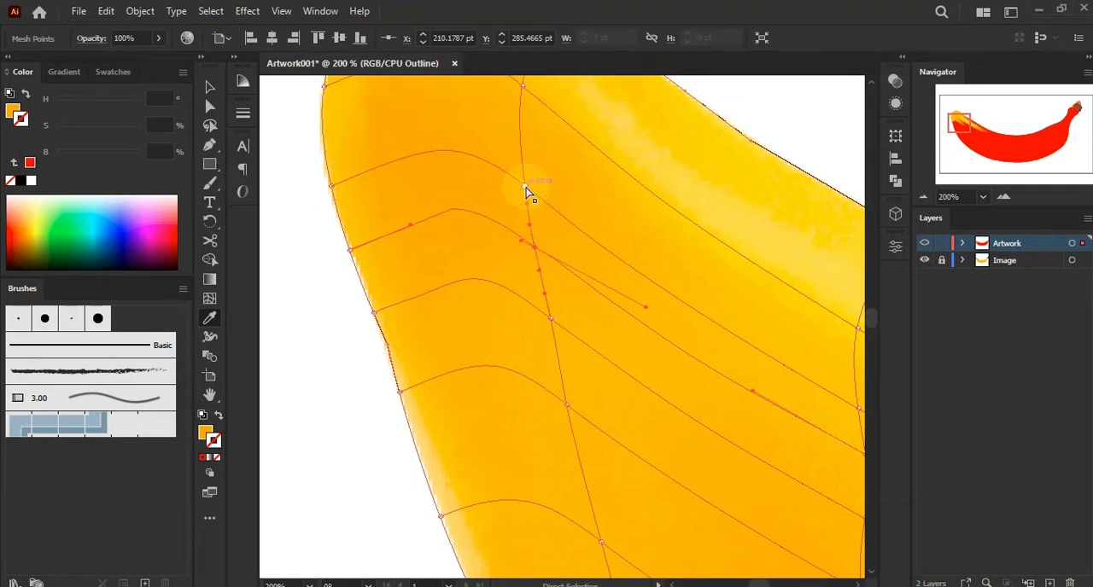
pyautogui.keyDown('ctrl'); pyautogui.click(349, 249); pyautogui.keyUp('ctrl')
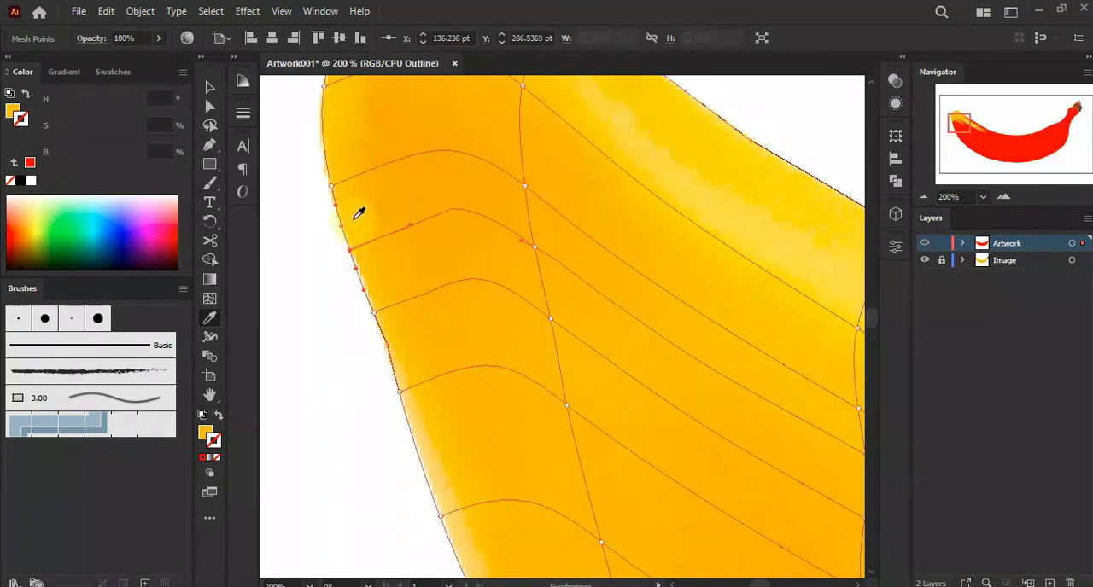
pyautogui.keyDown('ctrl'); pyautogui.click(332, 187); pyautogui.keyUp('ctrl')
pyautogui.keyDown('ctrl'); pyautogui.click(373, 313); pyautogui.keyUp('ctrl')
pyautogui.keyDown('ctrl'); pyautogui.click(400, 392); pyautogui.keyUp('ctrl')
pyautogui.click(415, 414)
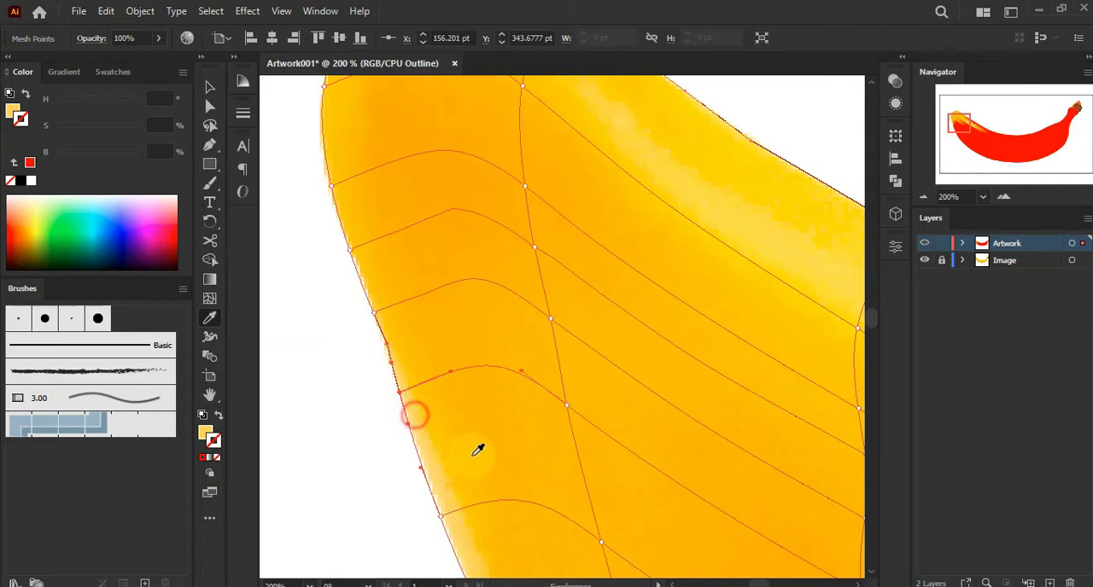
# Sample photo colours for the interior mesh points of the left end, then preview the coloured mesh and return to outline view
pyautogui.moveTo(575, 488); pyautogui.dragTo(529, 273)
pyautogui.keyDown('ctrl'); pyautogui.click(554, 328); pyautogui.keyUp('ctrl')
pyautogui.keyDown('ctrl'); pyautogui.click(519, 187); pyautogui.keyUp('ctrl')
pyautogui.moveTo(485, 230); pyautogui.dragTo(501, 331)
pyautogui.keyDown('ctrl'); pyautogui.click(536, 268); pyautogui.keyUp('ctrl')
pyautogui.click(490, 283)
pyautogui.keyDown('ctrl'); pyautogui.click(520, 197); pyautogui.keyUp('ctrl')
pyautogui.click(494, 228)
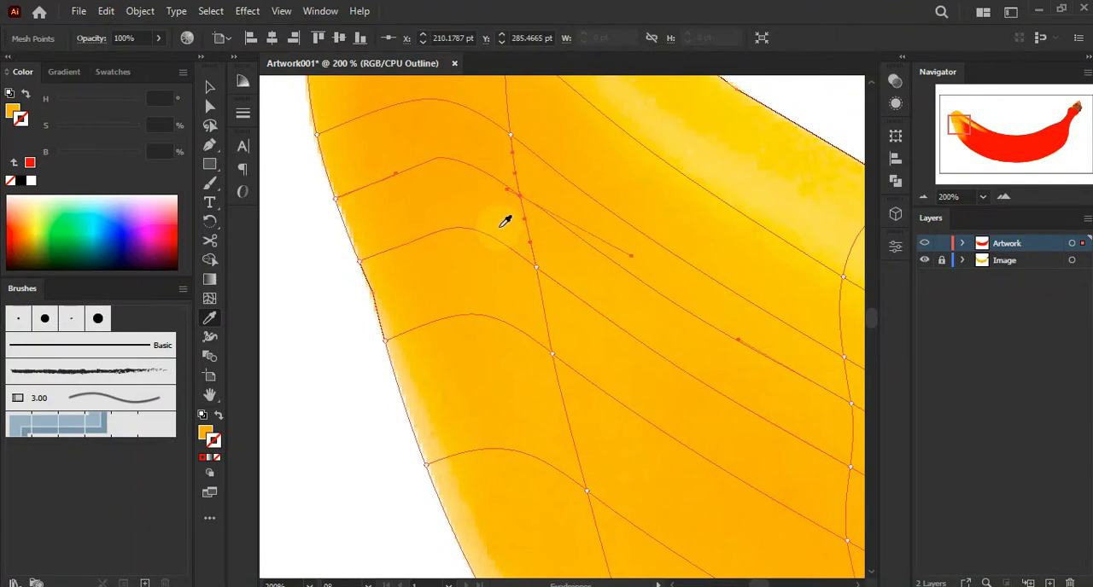
pyautogui.moveTo(622, 260); pyautogui.dragTo(610, 368)
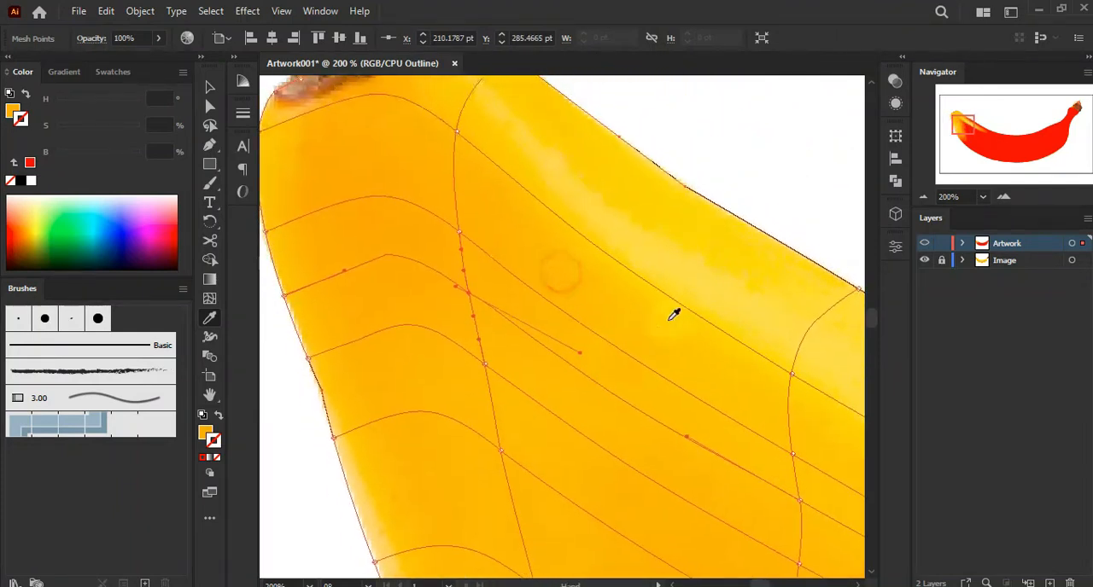
pyautogui.keyDown('ctrl'); pyautogui.click(924, 243); pyautogui.keyUp('ctrl')
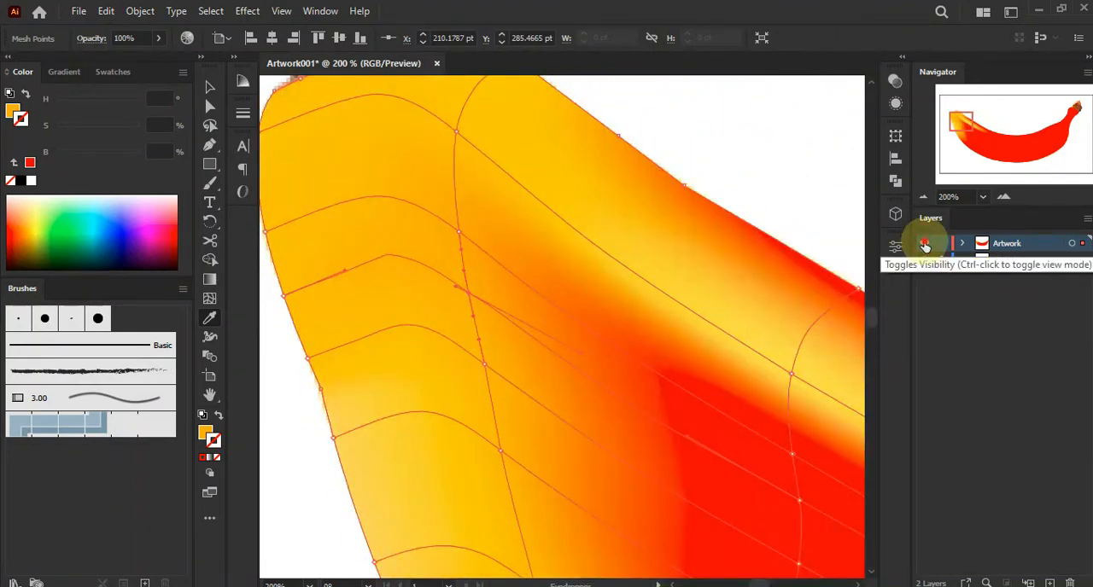
pyautogui.keyDown('ctrl'); pyautogui.click(924, 245); pyautogui.keyUp('ctrl')
# Select mesh points along the upper edge toward the middle and sample their colours from the photo
pyautogui.keyDown('ctrl'); pyautogui.click(791, 454); pyautogui.keyUp('ctrl')
pyautogui.keyDown('ctrl'); pyautogui.click(792, 375); pyautogui.keyUp('ctrl')
pyautogui.moveTo(807, 337); pyautogui.dragTo(608, 250)
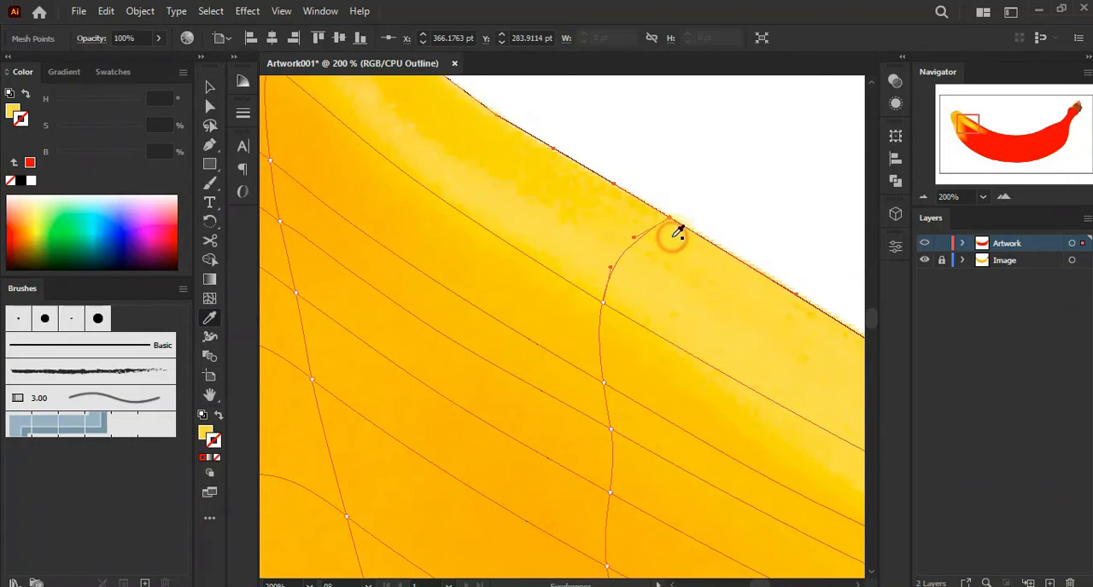
pyautogui.moveTo(780, 322); pyautogui.dragTo(768, 238)
pyautogui.keyDown('ctrl'); pyautogui.click(592, 219); pyautogui.keyUp('ctrl')
pyautogui.click(605, 256)
pyautogui.keyDown('ctrl'); pyautogui.click(591, 300); pyautogui.keyUp('ctrl')
pyautogui.click(595, 298)
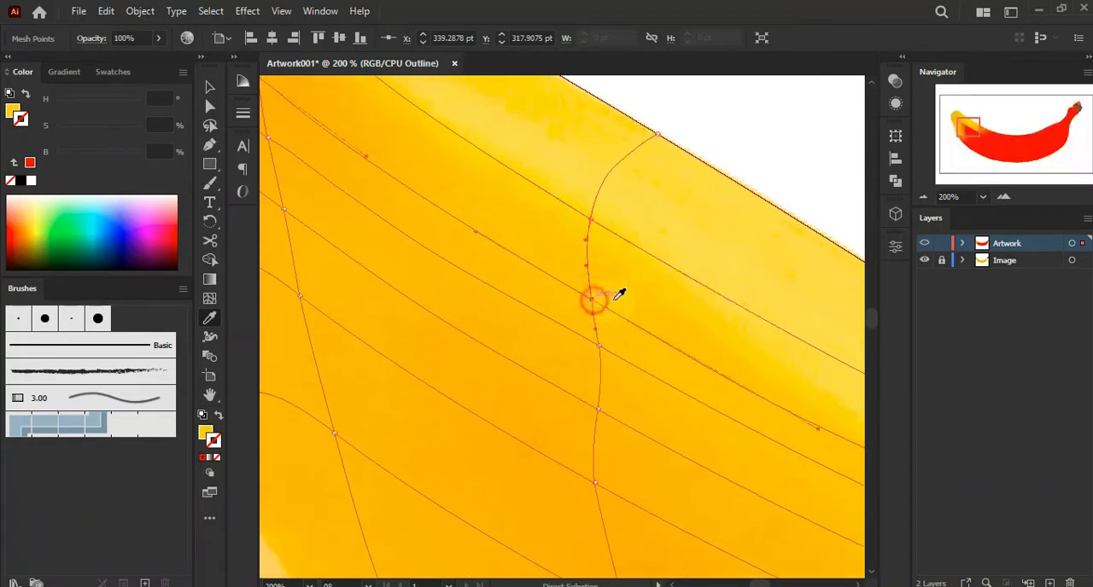
# Sample photo colours for the interior mesh points below the upper edge and toggle the preview to check them
pyautogui.keyDown('ctrl'); pyautogui.click(598, 347); pyautogui.keyUp('ctrl')
pyautogui.click(596, 416)
pyautogui.moveTo(654, 452); pyautogui.dragTo(655, 288)
pyautogui.click(600, 313)
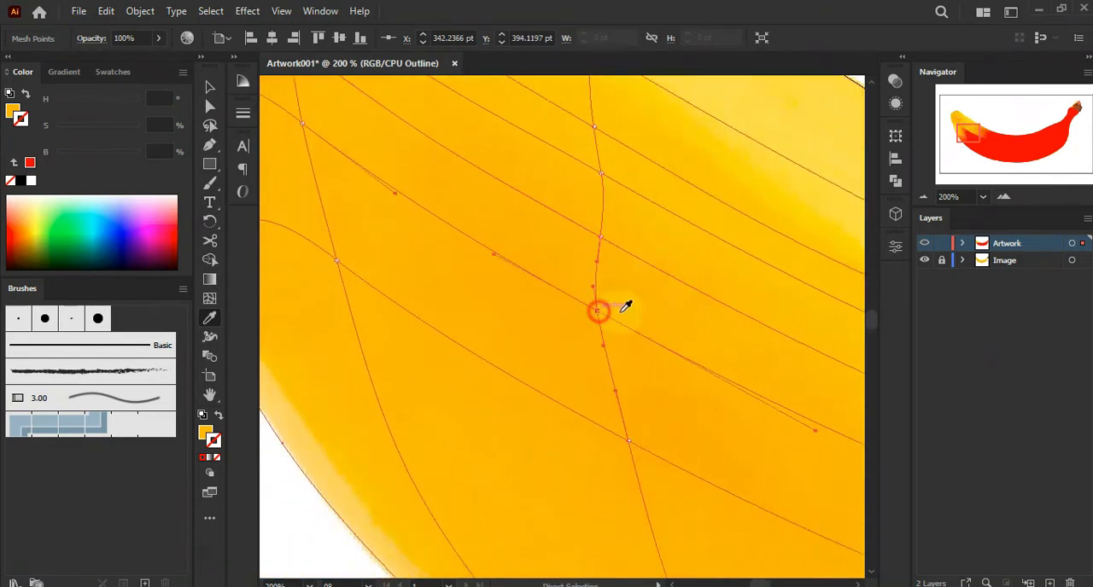
pyautogui.keyDown('ctrl'); pyautogui.click(923, 245); pyautogui.keyUp('ctrl')
pyautogui.keyDown('ctrl'); pyautogui.click(924, 245); pyautogui.keyUp('ctrl')
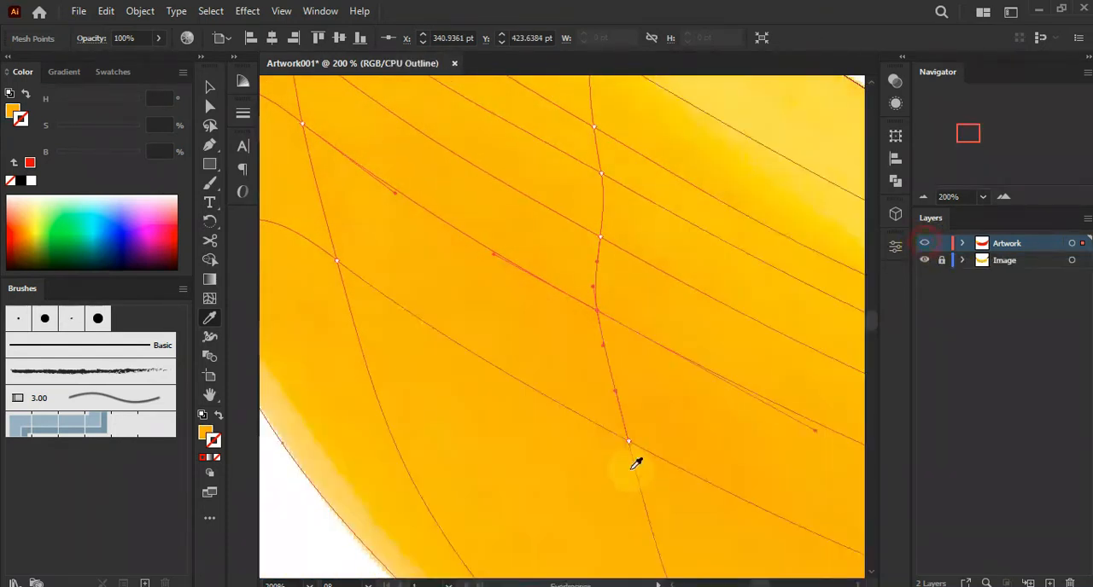
# Select mesh points along the lower edge near the left end and sample their colours from the photo
pyautogui.keyDown('ctrl'); pyautogui.click(628, 442); pyautogui.keyUp('ctrl')
pyautogui.click(647, 445)
pyautogui.moveTo(676, 494); pyautogui.dragTo(651, 230)
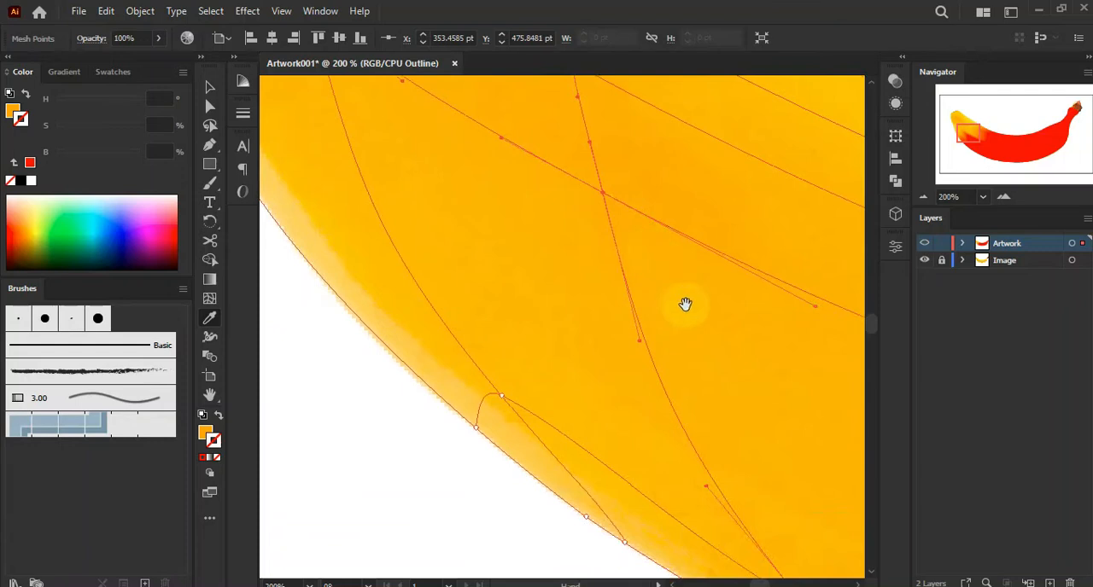
pyautogui.moveTo(700, 342); pyautogui.dragTo(666, 265)
pyautogui.keyDown('ctrl'); pyautogui.click(470, 319); pyautogui.keyUp('ctrl')
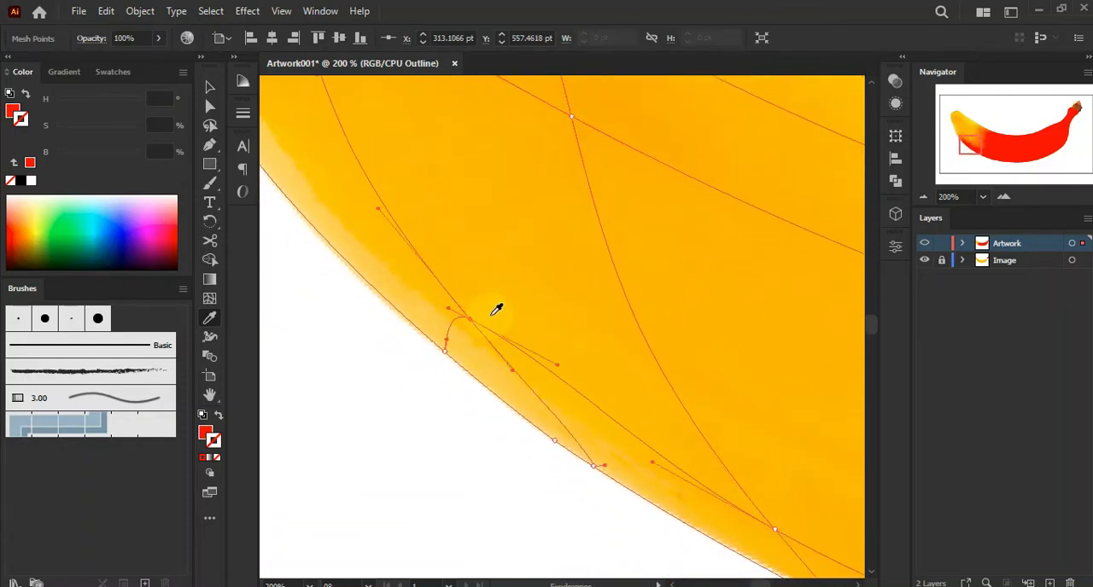
pyautogui.click(459, 350)
pyautogui.moveTo(639, 483); pyautogui.dragTo(612, 409)
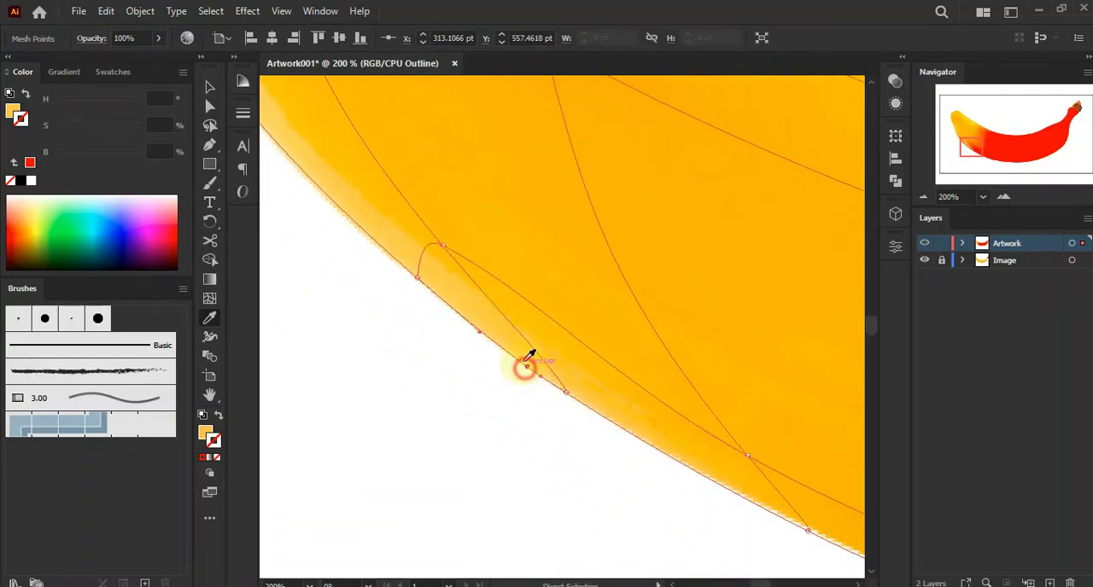
pyautogui.keyDown('ctrl'); pyautogui.click(416, 278); pyautogui.keyUp('ctrl')
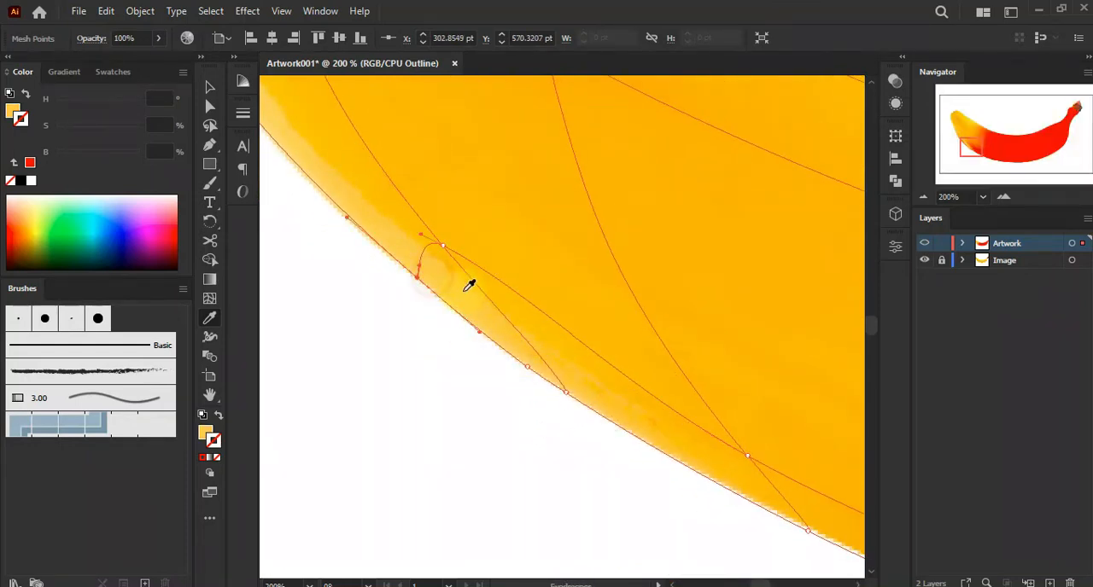
# Preview the mesh, return to outline, and sample colours for further lower-edge points toward the middle
pyautogui.keyDown('ctrl'); pyautogui.click(925, 245); pyautogui.keyUp('ctrl')
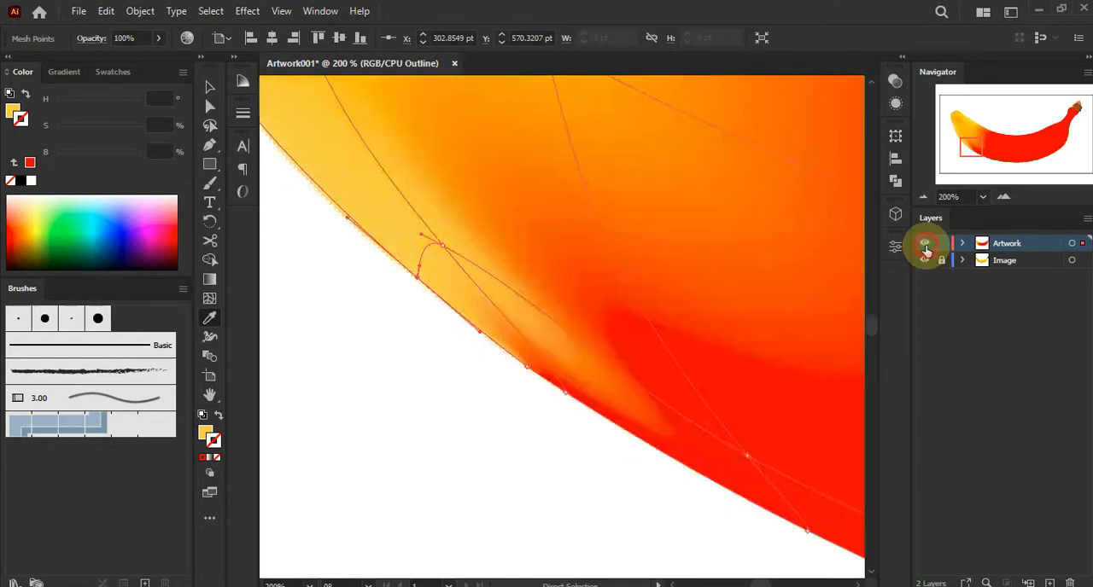
pyautogui.keyDown('ctrl'); pyautogui.click(925, 245); pyautogui.keyUp('ctrl')
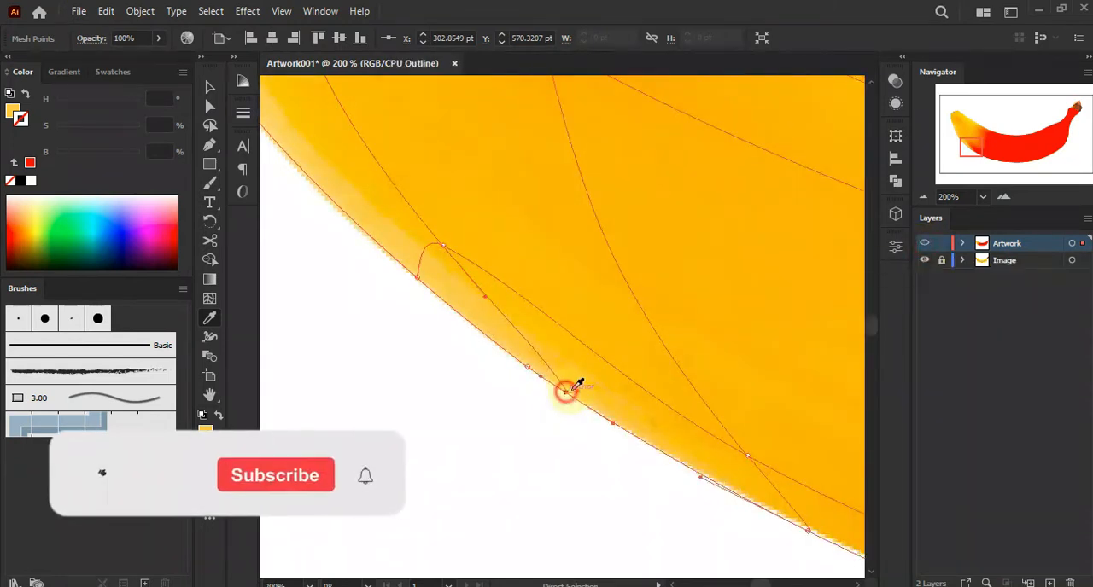
pyautogui.moveTo(747, 454); pyautogui.dragTo(634, 395)
pyautogui.click(630, 391)
pyautogui.moveTo(749, 383); pyautogui.dragTo(419, 255)
pyautogui.moveTo(683, 344); pyautogui.dragTo(682, 405)
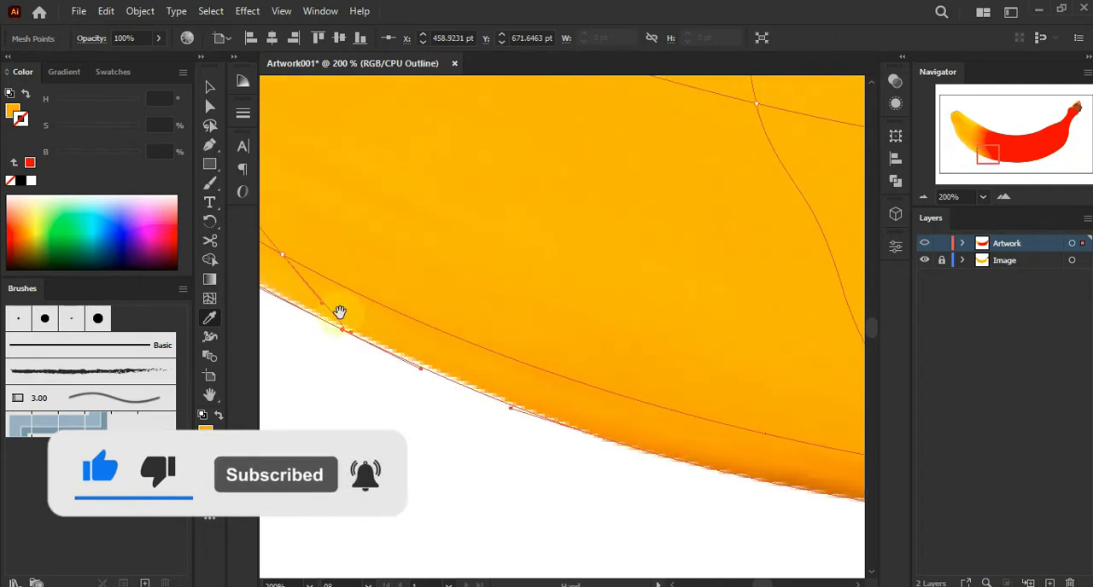
pyautogui.keyDown('ctrl'); pyautogui.click(281, 254); pyautogui.keyUp('ctrl')
# Colour the mesh points along the middle of the lower edge by sampling the photo beneath them
pyautogui.moveTo(812, 401); pyautogui.dragTo(650, 339)
pyautogui.click(643, 350)
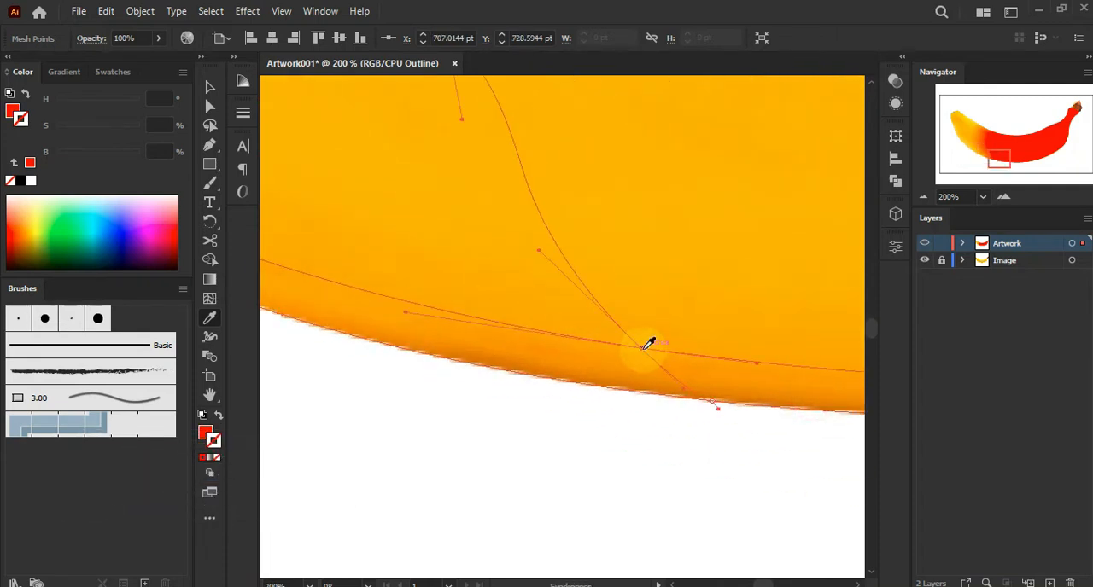
pyautogui.click(712, 402)
pyautogui.click(723, 393)
pyautogui.moveTo(790, 361); pyautogui.dragTo(570, 325)
pyautogui.moveTo(691, 346); pyautogui.dragTo(547, 339)
pyautogui.click(608, 382)
pyautogui.keyDown('ctrl'); pyautogui.click(622, 339); pyautogui.keyUp('ctrl')
pyautogui.click(637, 353)
# Select the next lower-edge mesh points toward the right and sample their colours from the photo
pyautogui.moveTo(708, 342); pyautogui.dragTo(489, 339)
pyautogui.moveTo(675, 310); pyautogui.dragTo(473, 337)
pyautogui.moveTo(696, 293); pyautogui.dragTo(570, 330)
pyautogui.keyDown('ctrl'); pyautogui.click(643, 377); pyautogui.keyUp('ctrl')
pyautogui.click(646, 370)
pyautogui.keyDown('ctrl'); pyautogui.click(660, 337); pyautogui.keyUp('ctrl')
pyautogui.click(673, 347)
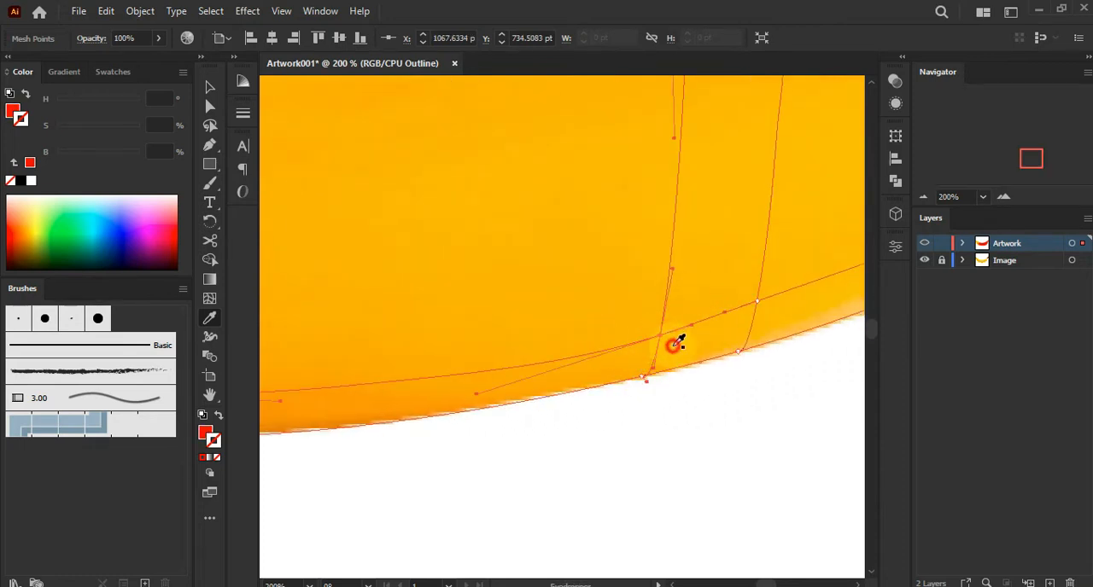
# Sample photo colours for the mesh points where the lower edge curves up toward the right end
pyautogui.keyDown('ctrl'); pyautogui.click(739, 353); pyautogui.keyUp('ctrl')
pyautogui.click(741, 342)
pyautogui.keyDown('ctrl'); pyautogui.click(759, 304); pyautogui.keyUp('ctrl')
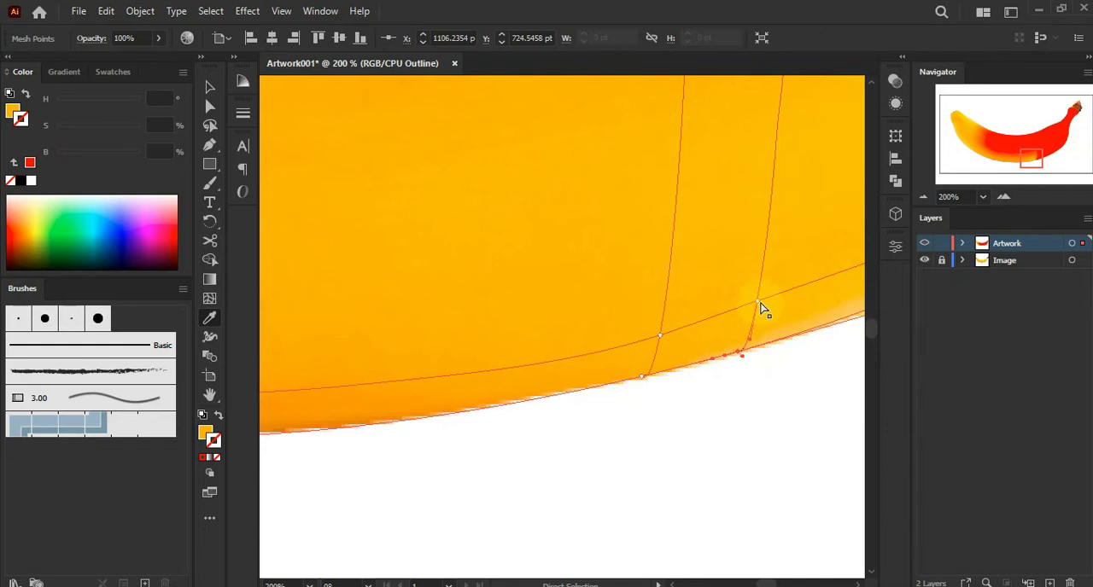
pyautogui.click(775, 315)
pyautogui.moveTo(795, 271); pyautogui.dragTo(544, 330)
pyautogui.moveTo(705, 302); pyautogui.dragTo(504, 358)
pyautogui.moveTo(666, 254); pyautogui.dragTo(514, 350)
pyautogui.keyDown('ctrl'); pyautogui.click(759, 249); pyautogui.keyUp('ctrl')
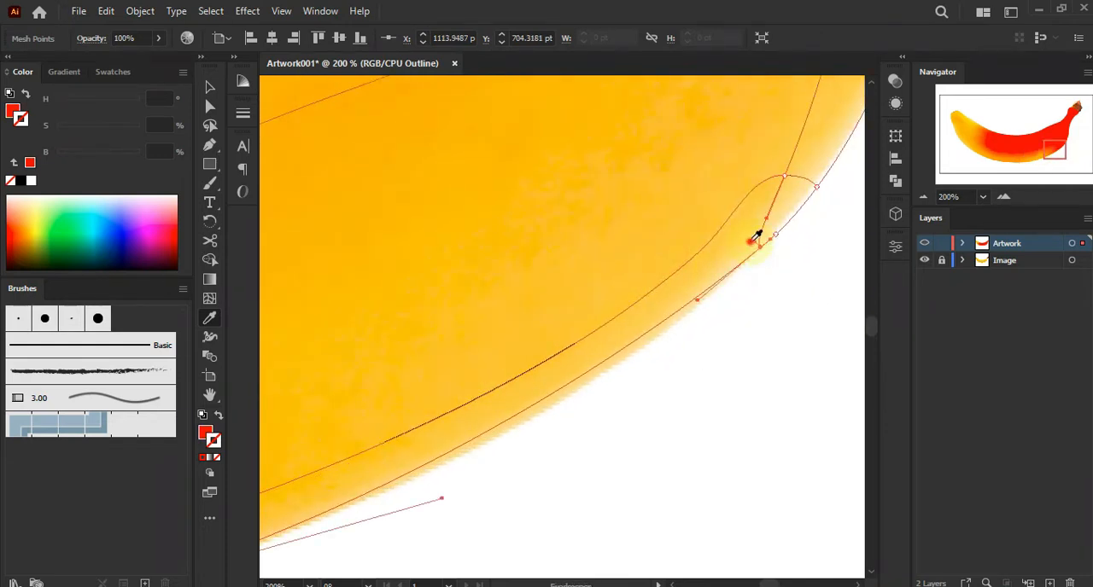
# Select mesh points at the banana's right end near the stem and sample their colours from the photo
pyautogui.keyDown('ctrl'); pyautogui.click(816, 185); pyautogui.keyUp('ctrl')
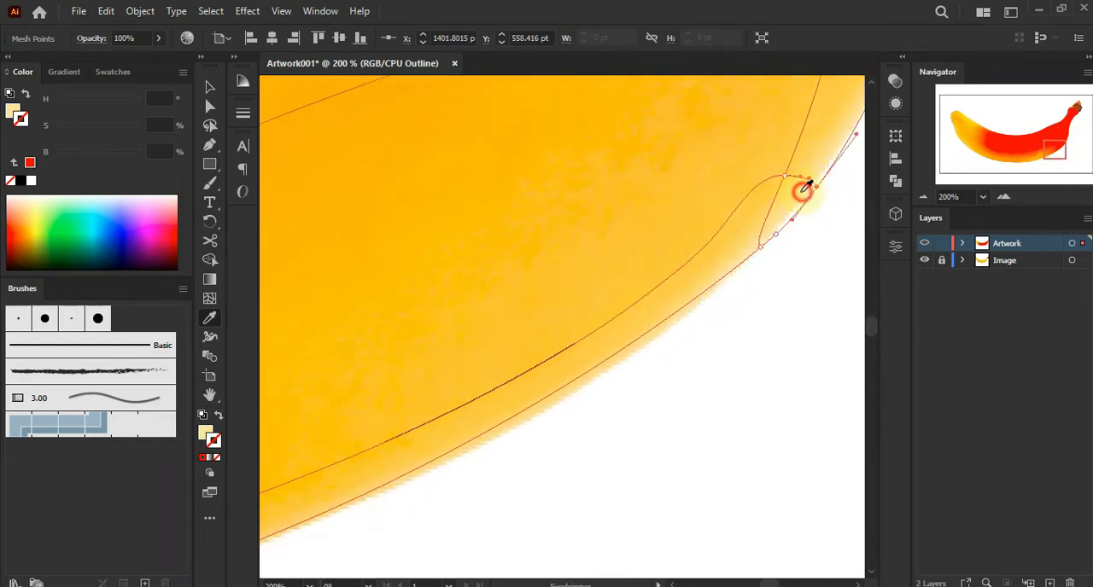
pyautogui.keyDown('ctrl'); pyautogui.click(786, 177); pyautogui.keyUp('ctrl')
pyautogui.moveTo(767, 189); pyautogui.dragTo(624, 389)
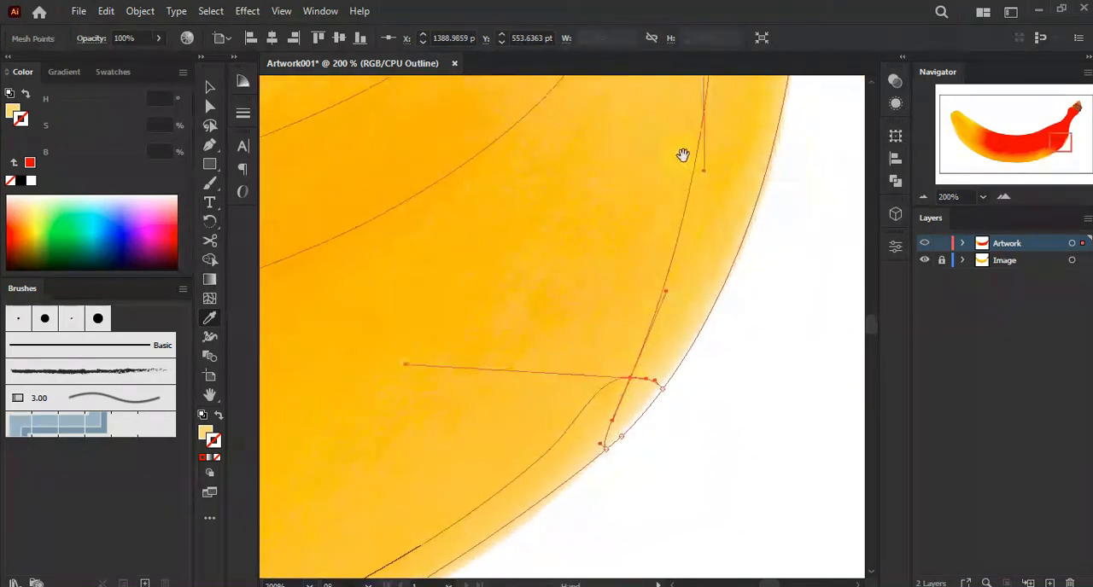
pyautogui.moveTo(683, 158); pyautogui.dragTo(637, 368)
pyautogui.keyDown('ctrl'); pyautogui.click(745, 229); pyautogui.keyUp('ctrl')
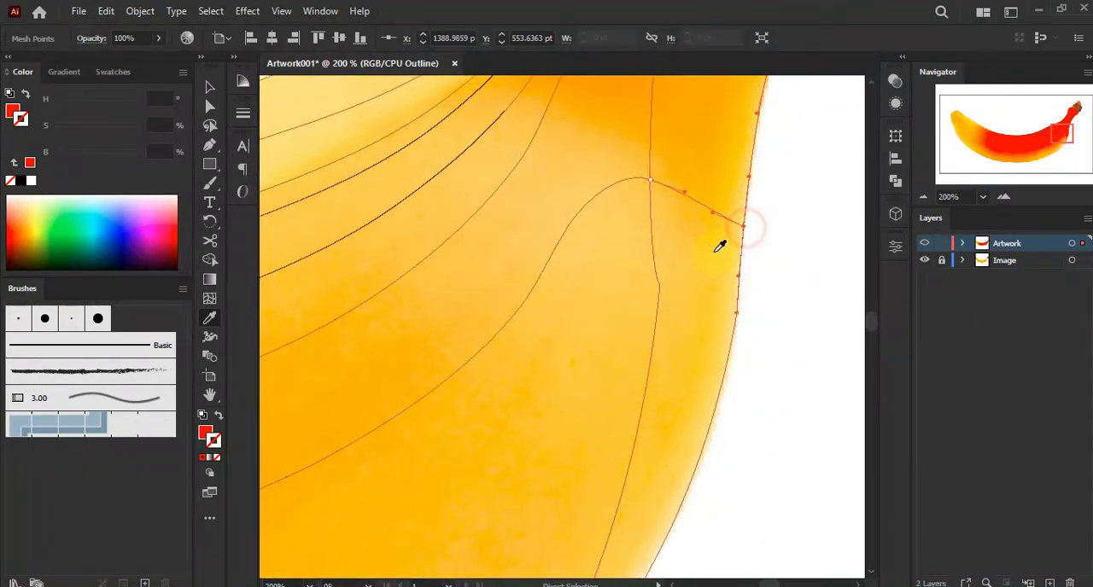
pyautogui.keyDown('ctrl'); pyautogui.click(650, 181); pyautogui.keyUp('ctrl')
pyautogui.click(603, 181)
# Colour the mesh points just inside the right end by sampling nearby photo colours
pyautogui.moveTo(509, 207); pyautogui.dragTo(746, 275)
pyautogui.moveTo(519, 344); pyautogui.dragTo(666, 361)
pyautogui.keyDown('ctrl'); pyautogui.click(485, 244); pyautogui.keyUp('ctrl')
pyautogui.moveTo(565, 271); pyautogui.dragTo(599, 301)
pyautogui.keyDown('ctrl'); pyautogui.click(526, 273); pyautogui.keyUp('ctrl')
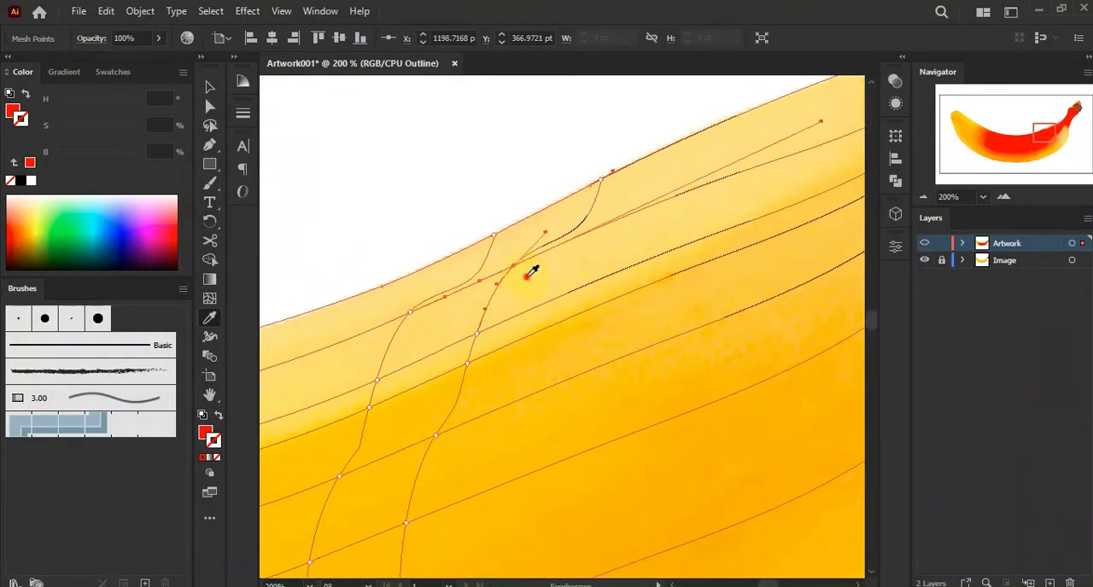
# Select mesh points along the upper edge of the right half and sample their colours from the photo
pyautogui.keyDown('ctrl'); pyautogui.click(493, 238); pyautogui.keyUp('ctrl')
pyautogui.keyDown('ctrl'); pyautogui.click(411, 315); pyautogui.keyUp('ctrl')
pyautogui.keyDown('ctrl'); pyautogui.click(476, 333); pyautogui.keyUp('ctrl')
pyautogui.keyDown('ctrl'); pyautogui.click(513, 267); pyautogui.keyUp('ctrl')
pyautogui.moveTo(399, 381); pyautogui.dragTo(520, 264)
pyautogui.keyDown('ctrl'); pyautogui.click(498, 259); pyautogui.keyUp('ctrl')
pyautogui.keyDown('ctrl'); pyautogui.click(491, 289); pyautogui.keyUp('ctrl')
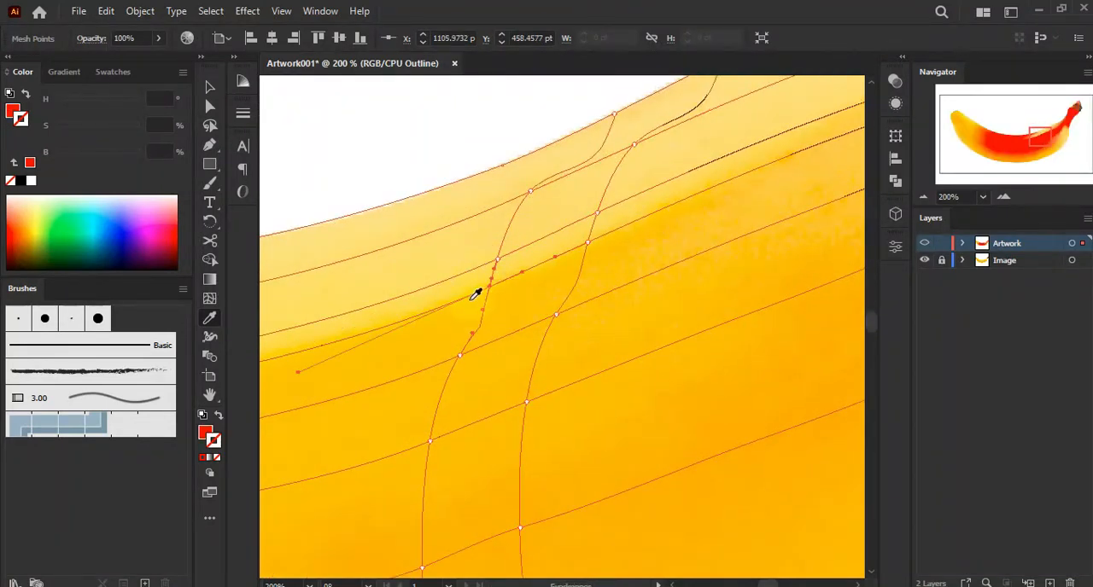
pyautogui.click(466, 310)
pyautogui.moveTo(540, 315); pyautogui.dragTo(517, 315)
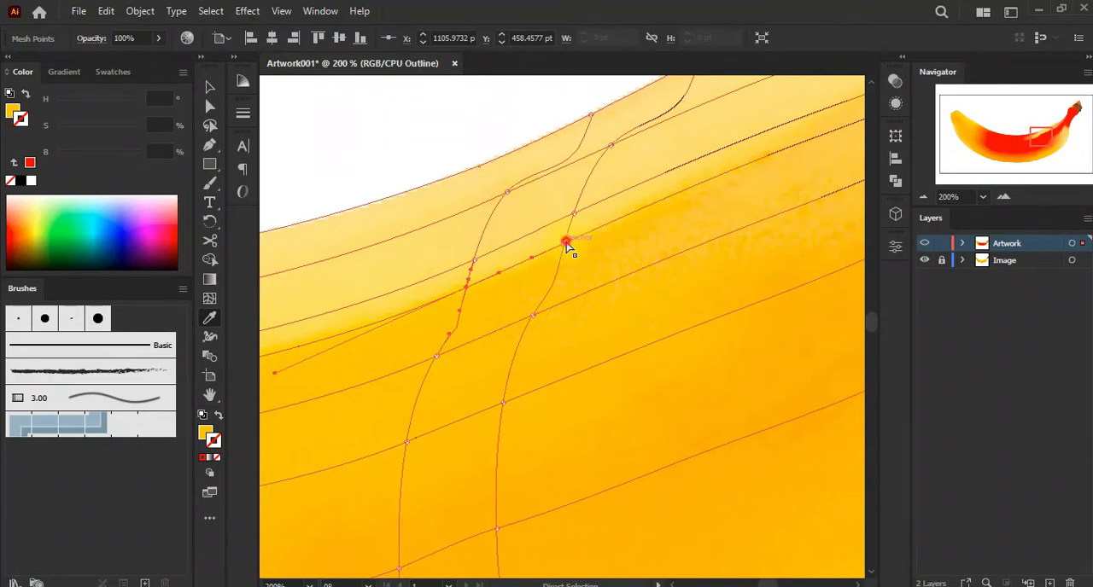
# Sample photo colours for the interior mesh points below the upper edge of the right half
pyautogui.keyDown('ctrl'); pyautogui.click(533, 316); pyautogui.keyUp('ctrl')
pyautogui.keyDown('ctrl'); pyautogui.click(437, 357); pyautogui.keyUp('ctrl')
pyautogui.moveTo(450, 393); pyautogui.dragTo(567, 220)
pyautogui.keyDown('ctrl'); pyautogui.click(522, 267); pyautogui.keyUp('ctrl')
pyautogui.keyDown('ctrl'); pyautogui.click(620, 231); pyautogui.keyUp('ctrl')
pyautogui.keyDown('ctrl'); pyautogui.click(611, 354); pyautogui.keyUp('ctrl')
pyautogui.keyDown('ctrl'); pyautogui.click(513, 395); pyautogui.keyUp('ctrl')
# Select mesh points in the centre of the banana and sample their colours from the photo
pyautogui.moveTo(449, 436); pyautogui.dragTo(643, 313)
pyautogui.moveTo(449, 351); pyautogui.dragTo(622, 322)
pyautogui.moveTo(422, 310); pyautogui.dragTo(572, 305)
pyautogui.keyDown('ctrl'); pyautogui.click(446, 325); pyautogui.keyUp('ctrl')
pyautogui.click(489, 356)
pyautogui.keyDown('ctrl'); pyautogui.click(444, 216); pyautogui.keyUp('ctrl')
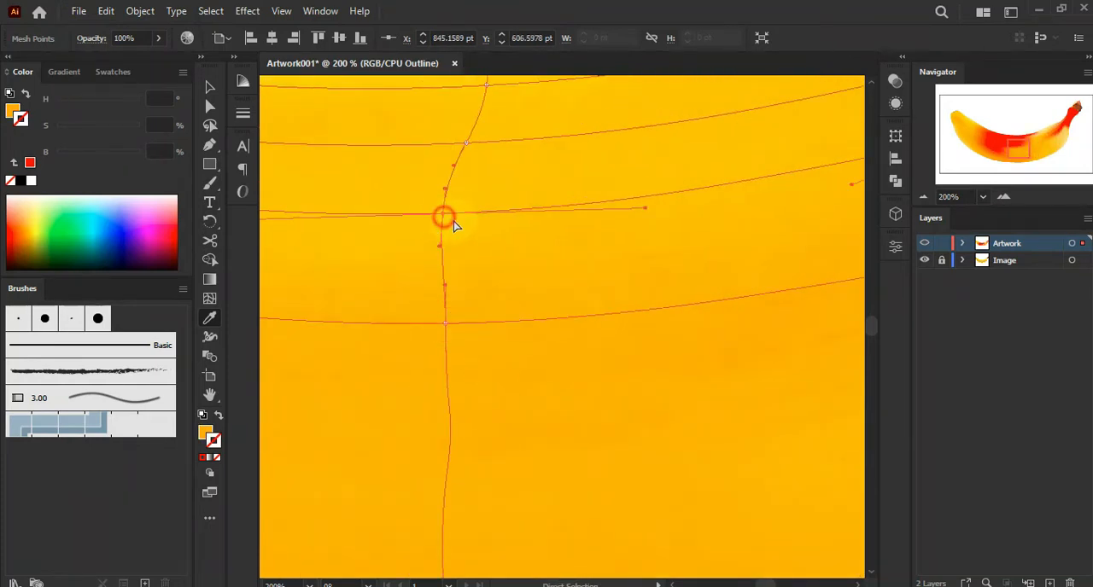
pyautogui.moveTo(492, 182); pyautogui.dragTo(513, 284)
pyautogui.keyDown('ctrl'); pyautogui.click(495, 272); pyautogui.keyUp('ctrl')
pyautogui.click(521, 296)
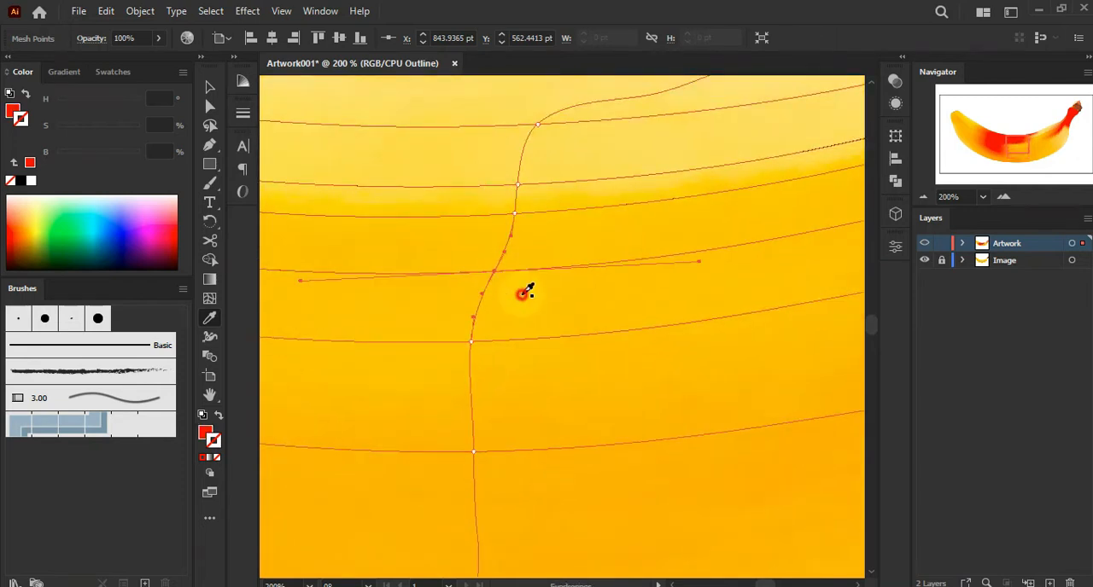
# Select mesh points on the upper rows of the central column and sample their colours from the photo
pyautogui.keyDown('ctrl'); pyautogui.click(515, 214); pyautogui.keyUp('ctrl')
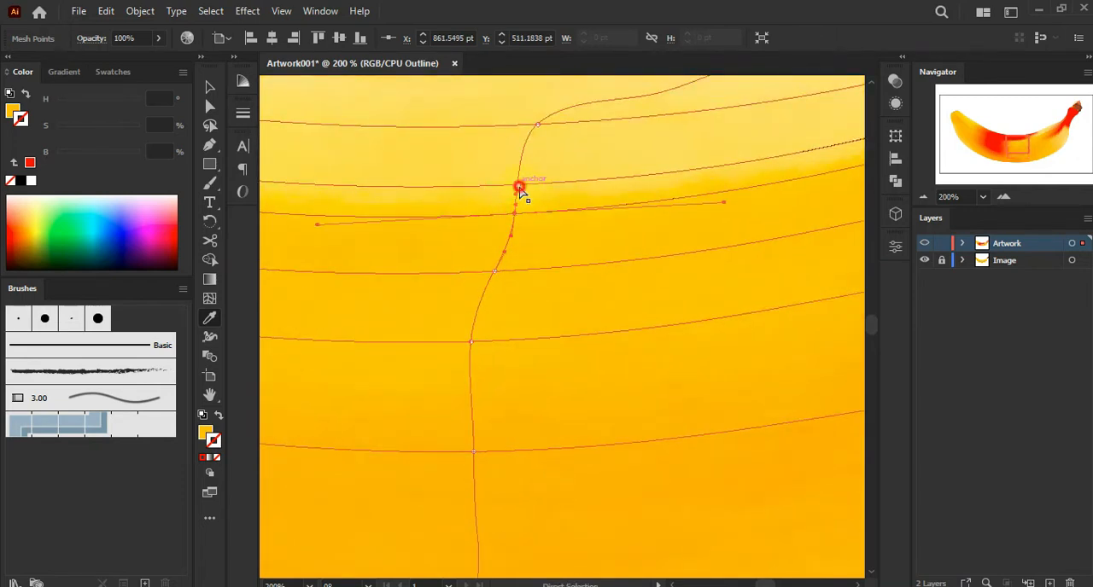
pyautogui.keyDown('ctrl'); pyautogui.click(519, 187); pyautogui.keyUp('ctrl')
pyautogui.click(536, 178)
pyautogui.keyDown('ctrl'); pyautogui.click(516, 185); pyautogui.keyUp('ctrl')
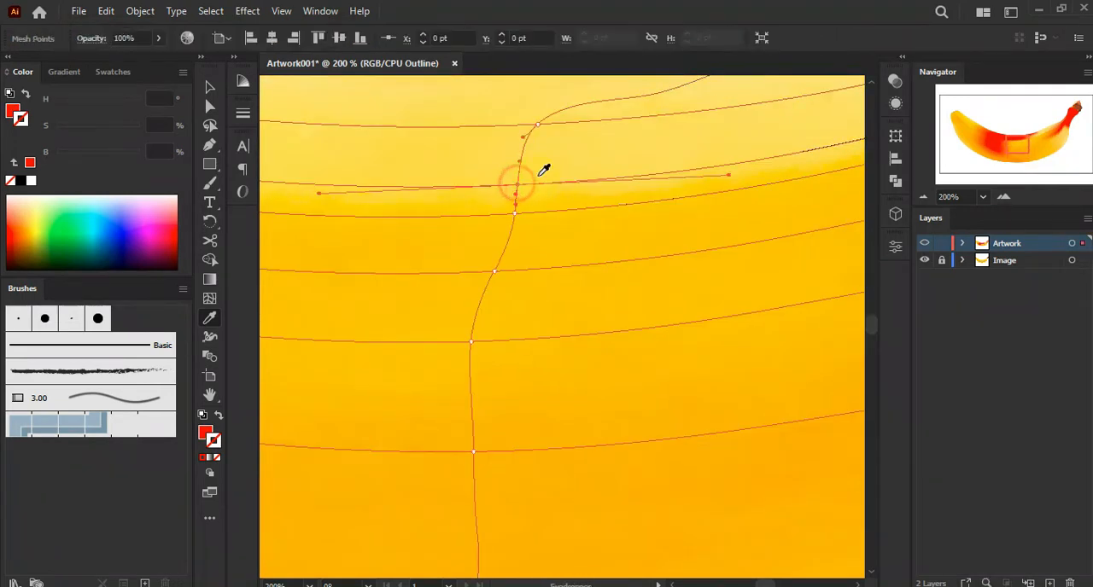
pyautogui.keyDown('ctrl'); pyautogui.click(537, 126); pyautogui.keyUp('ctrl')
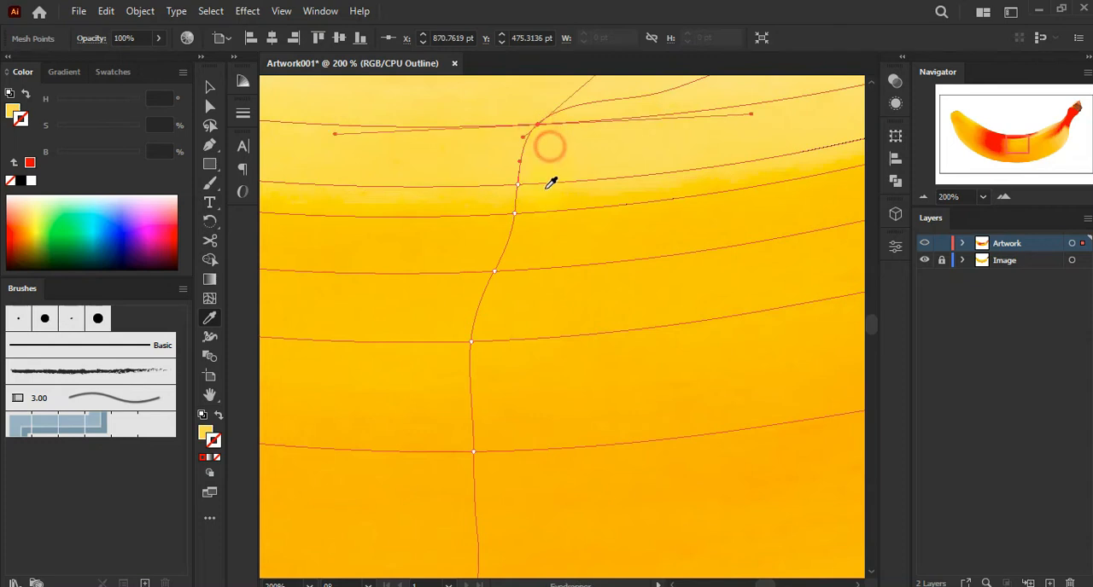
# Sample photo colours for the mesh points along the banana's upper edge left of centre
pyautogui.scroll(5, 511, 303)
pyautogui.keyDown('ctrl'); pyautogui.click(695, 273); pyautogui.keyUp('ctrl')
pyautogui.moveTo(466, 357); pyautogui.dragTo(651, 315)
pyautogui.moveTo(453, 272); pyautogui.dragTo(597, 298)
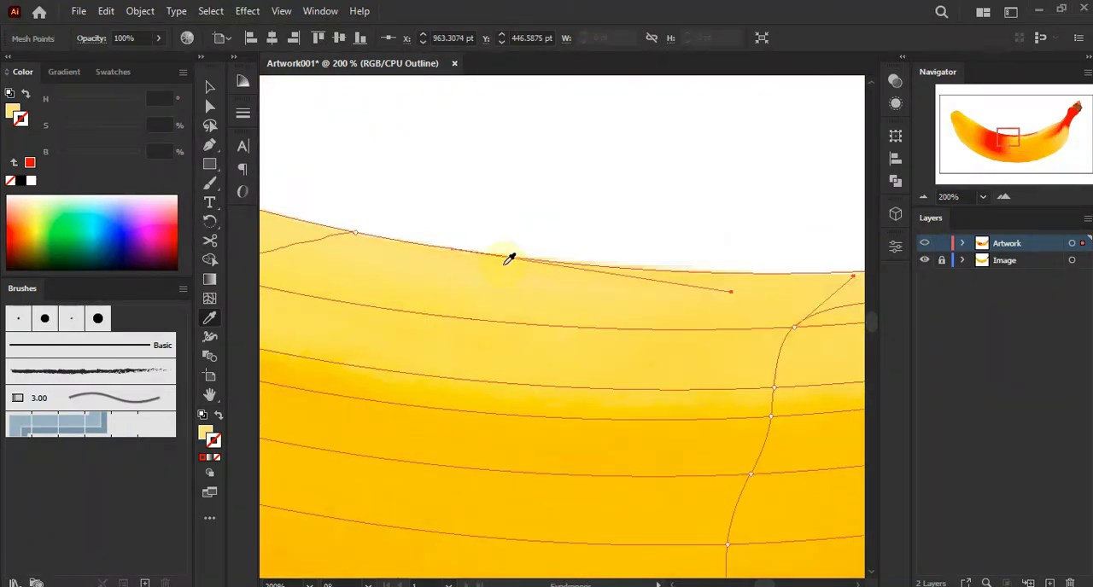
pyautogui.keyDown('ctrl'); pyautogui.click(355, 231); pyautogui.keyUp('ctrl')
pyautogui.moveTo(345, 288); pyautogui.dragTo(705, 297)
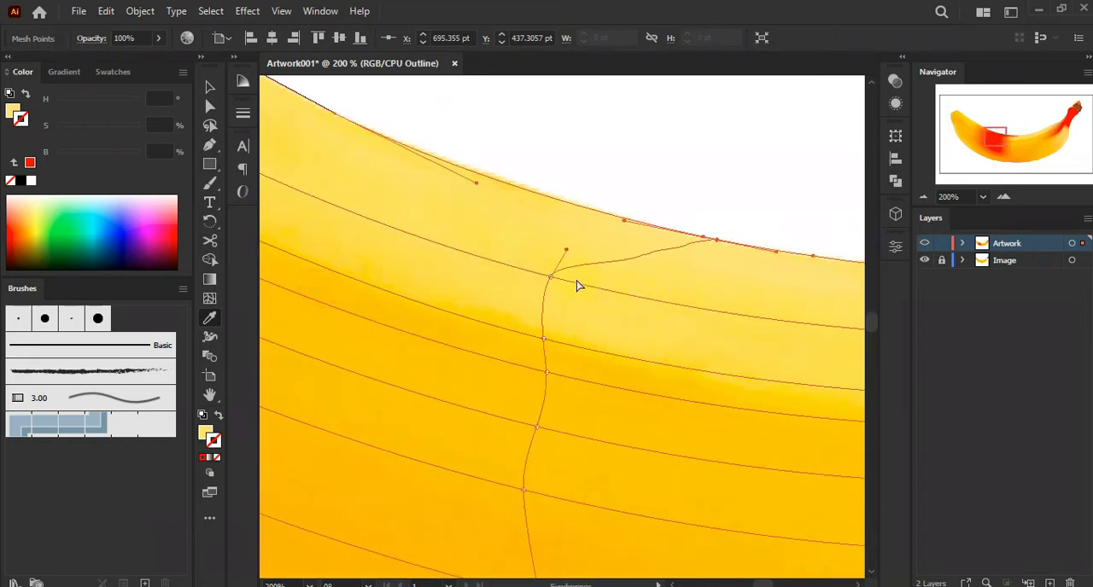
# Sample photo colours for upper-edge mesh points further toward the left end of the banana
pyautogui.keyDown('ctrl'); pyautogui.click(548, 262); pyautogui.keyUp('ctrl')
pyautogui.moveTo(442, 218); pyautogui.dragTo(725, 388)
pyautogui.moveTo(288, 145); pyautogui.dragTo(607, 326)
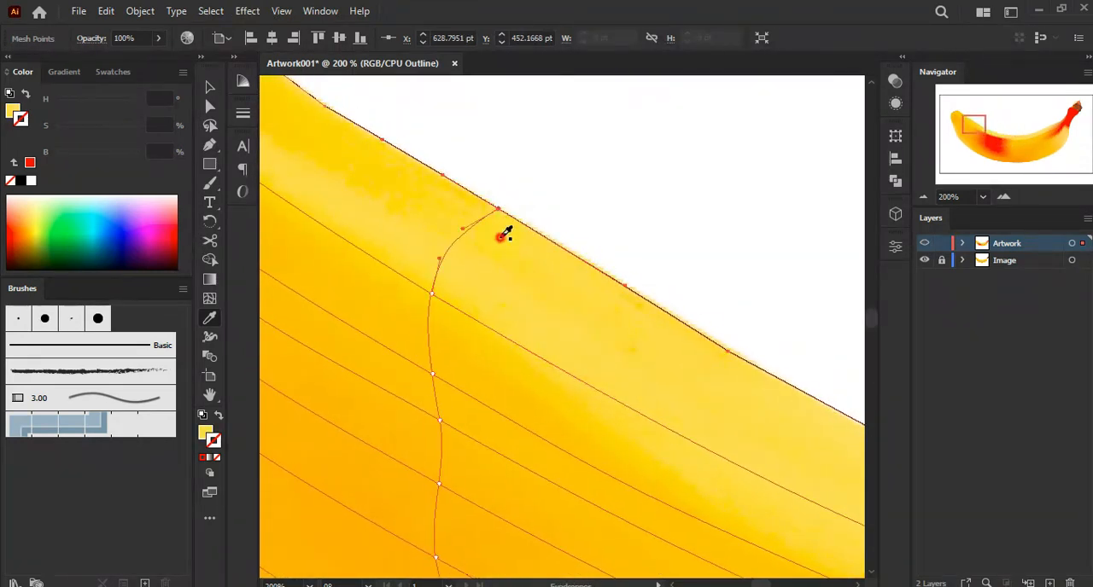
pyautogui.moveTo(575, 402); pyautogui.dragTo(602, 300)
pyautogui.moveTo(540, 289); pyautogui.dragTo(604, 265)
pyautogui.scroll(-2, 542, 273)
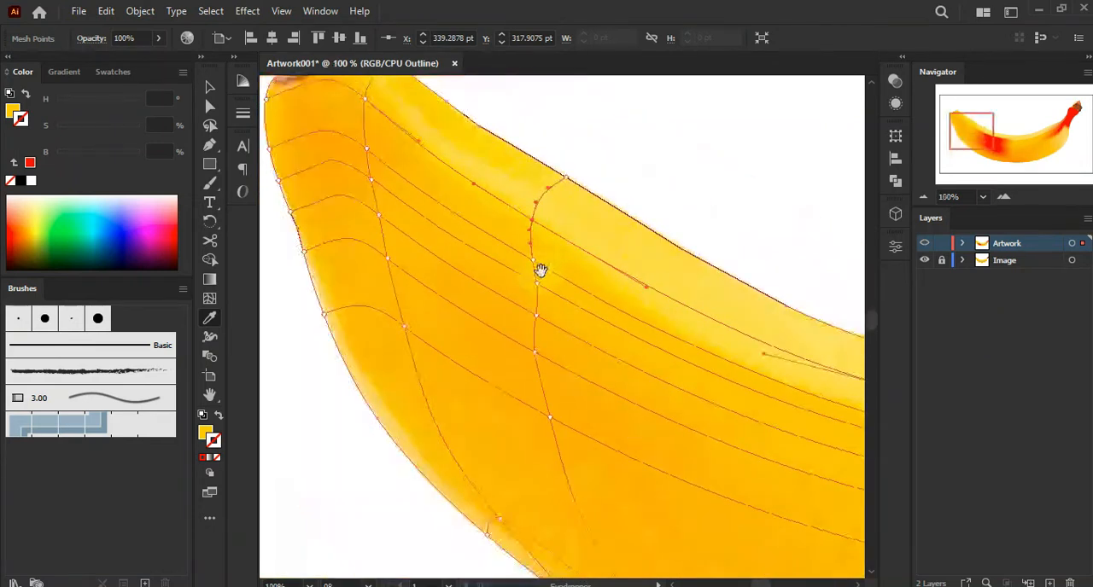
# Preview the coloured mesh on the left end of the banana, then return to outline view
pyautogui.keyDown('ctrl'); pyautogui.click(926, 246); pyautogui.keyUp('ctrl')
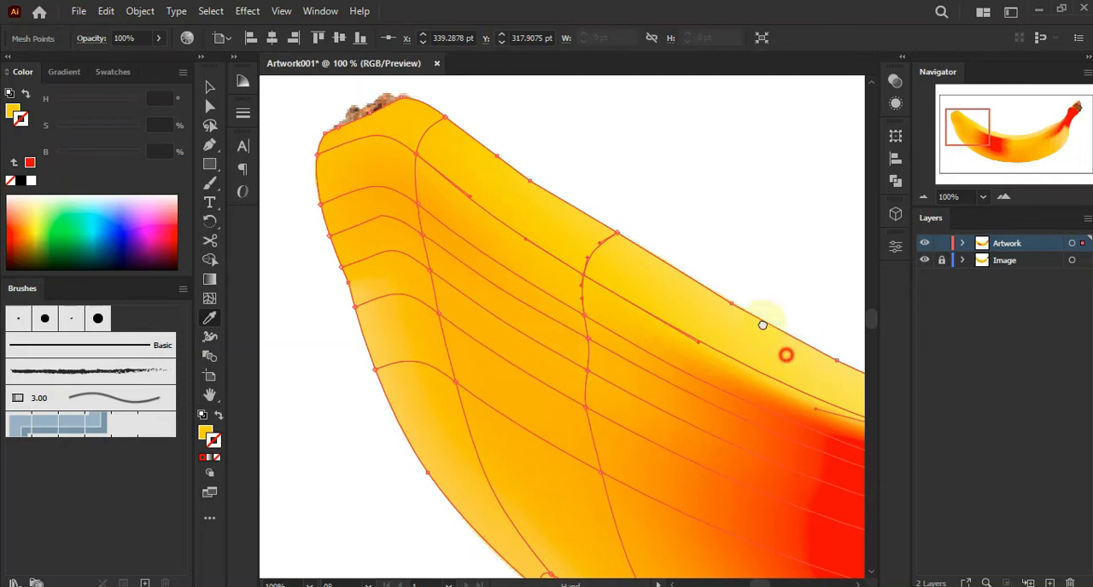
pyautogui.scroll(1, 715, 265)
pyautogui.moveTo(397, 162); pyautogui.dragTo(522, 234)
pyautogui.keyDown('ctrl'); pyautogui.click(923, 246); pyautogui.keyUp('ctrl')
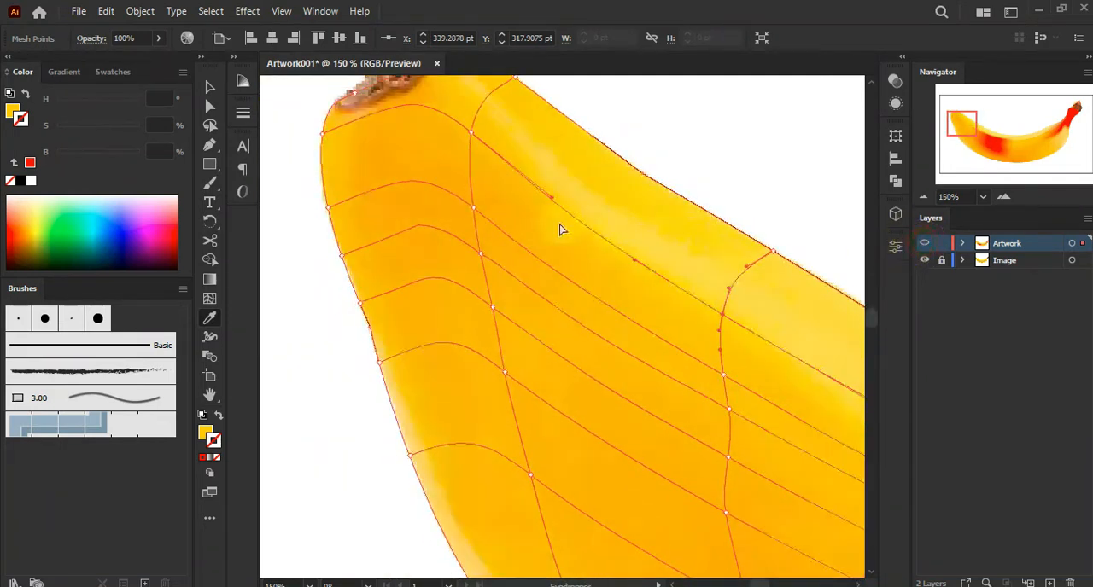
# Select mesh points in the upper left section and sample their colours from the photo
pyautogui.click(480, 203)
pyautogui.moveTo(726, 331); pyautogui.dragTo(598, 154)
pyautogui.moveTo(756, 308); pyautogui.dragTo(548, 190)
pyautogui.hotkey('ctrl', '-')
pyautogui.hotkey('ctrl', '-')
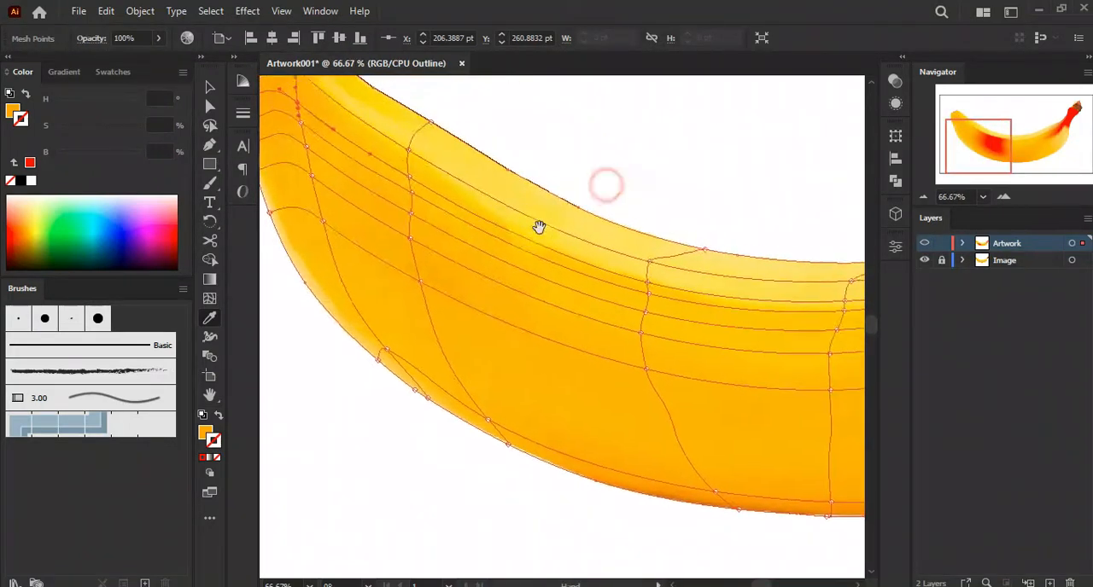
# Sample photo colours for the mesh points along the upper edge in the middle of the banana
pyautogui.keyDown('ctrl'); pyautogui.click(923, 245); pyautogui.keyUp('ctrl')
pyautogui.keyDown('ctrl'); pyautogui.click(924, 246); pyautogui.keyUp('ctrl')
pyautogui.scroll(1, 664, 379)
pyautogui.moveTo(681, 323); pyautogui.dragTo(598, 307)
pyautogui.keyDown('ctrl'); pyautogui.click(565, 294); pyautogui.keyUp('ctrl')
pyautogui.keyDown('ctrl'); pyautogui.click(572, 263); pyautogui.keyUp('ctrl')
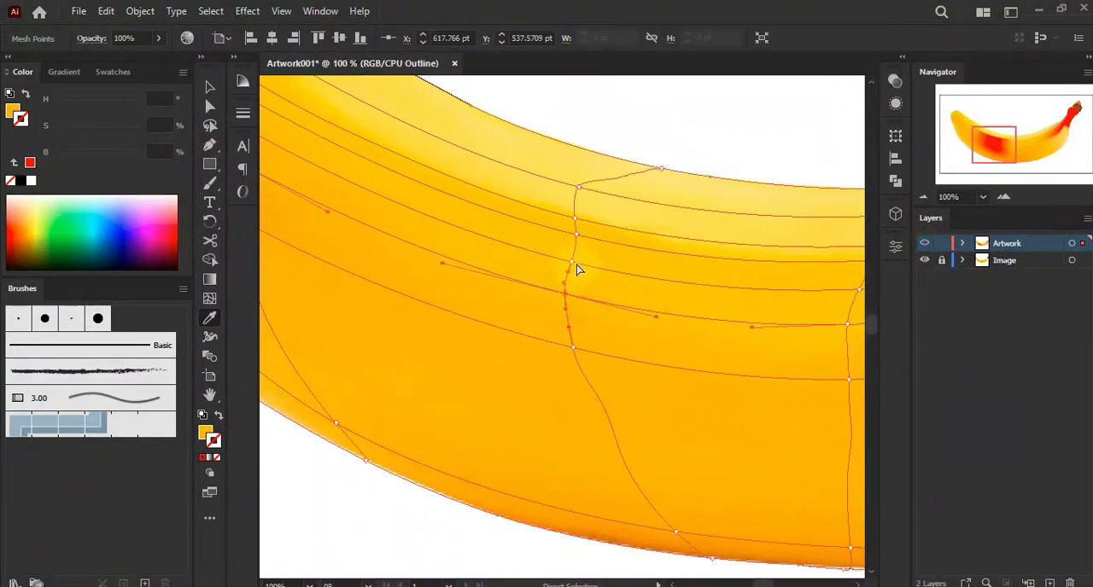
pyautogui.moveTo(579, 247); pyautogui.dragTo(578, 203)
pyautogui.keyDown('ctrl'); pyautogui.click(578, 188); pyautogui.keyUp('ctrl')
pyautogui.click(587, 202)
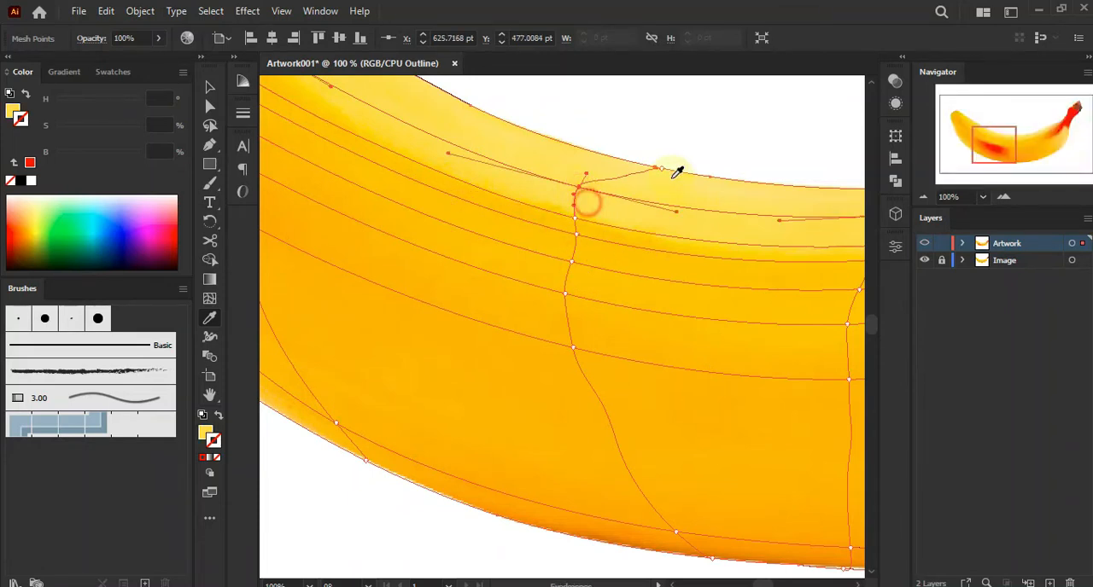
pyautogui.keyDown('ctrl'); pyautogui.click(661, 169); pyautogui.keyUp('ctrl')
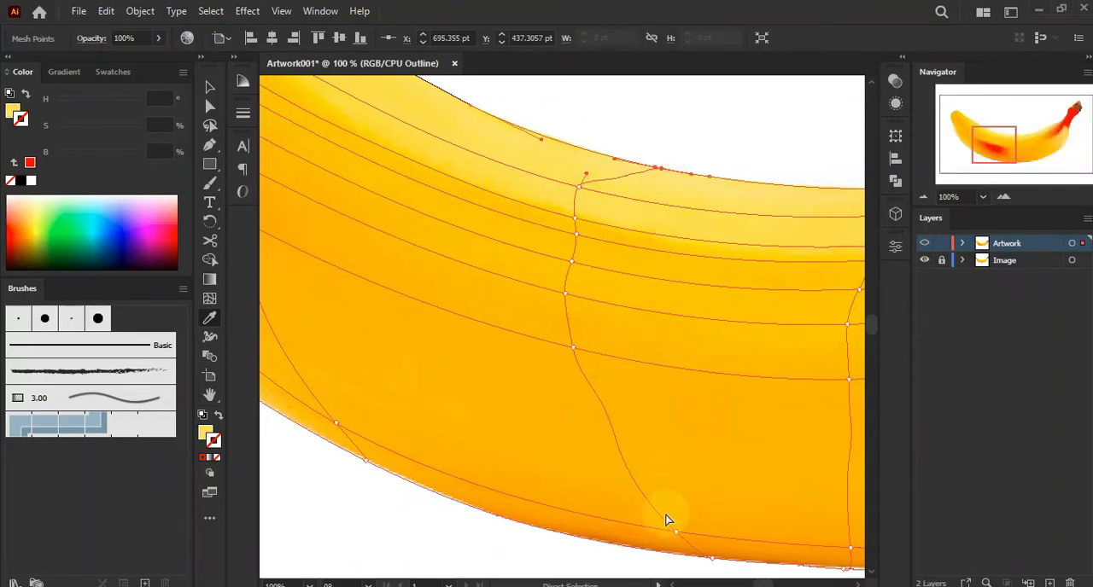
# Sample photo colours for the mesh points along the lower edge in the middle of the banana
pyautogui.keyDown('ctrl'); pyautogui.click(679, 534); pyautogui.keyUp('ctrl')
pyautogui.keyDown('ctrl'); pyautogui.click(676, 533); pyautogui.keyUp('ctrl')
pyautogui.click(674, 541)
pyautogui.scroll(-3, 677, 497)
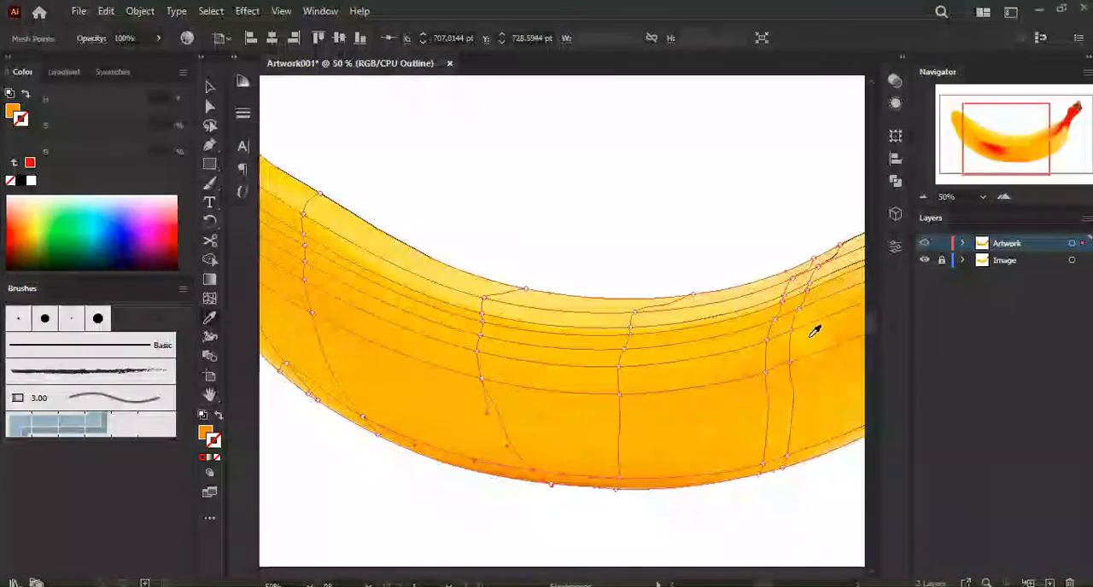
pyautogui.click(924, 244)
pyautogui.click(924, 243)
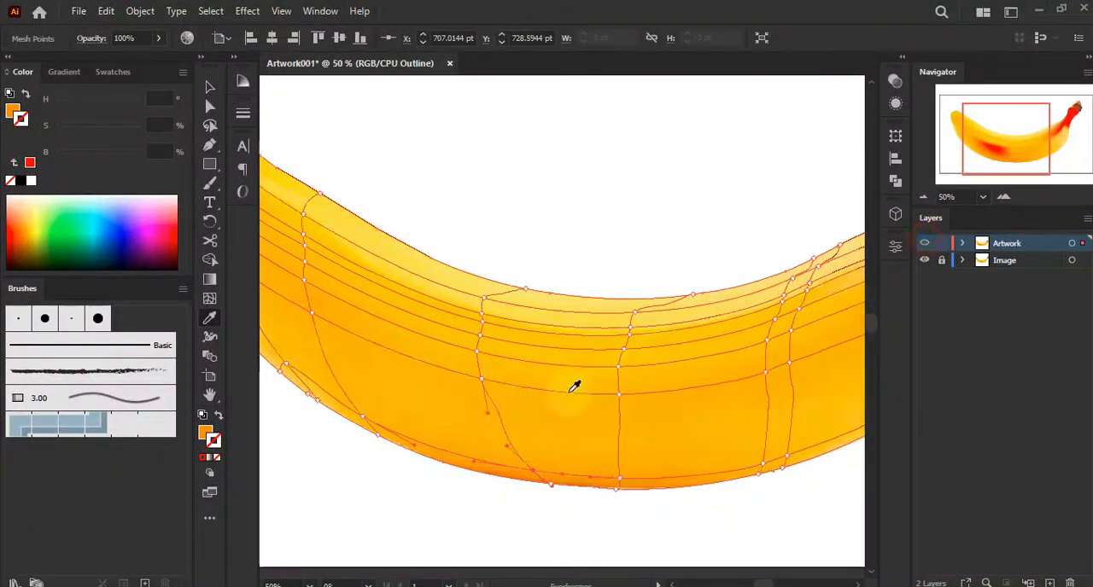
pyautogui.click(482, 381)
pyautogui.keyDown('ctrl'); pyautogui.click(925, 244); pyautogui.keyUp('ctrl')
# Sample photo colours for the mesh points where the banana narrows into the stem
pyautogui.scroll(-2, 768, 316)
pyautogui.hscroll(3, 750, 283)
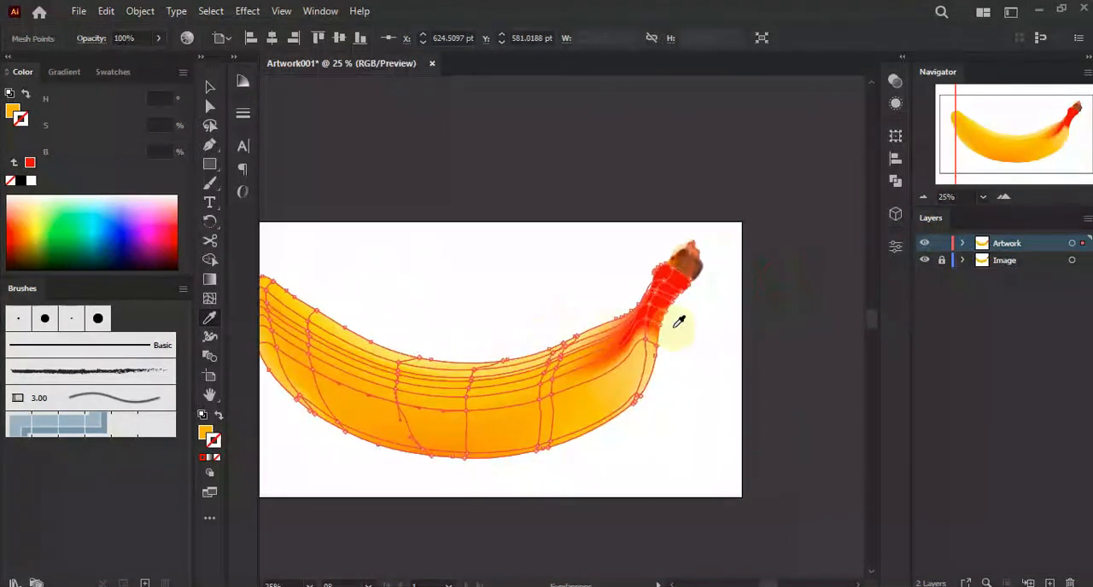
pyautogui.scroll(4, 678, 319)
pyautogui.scroll(2, 606, 277)
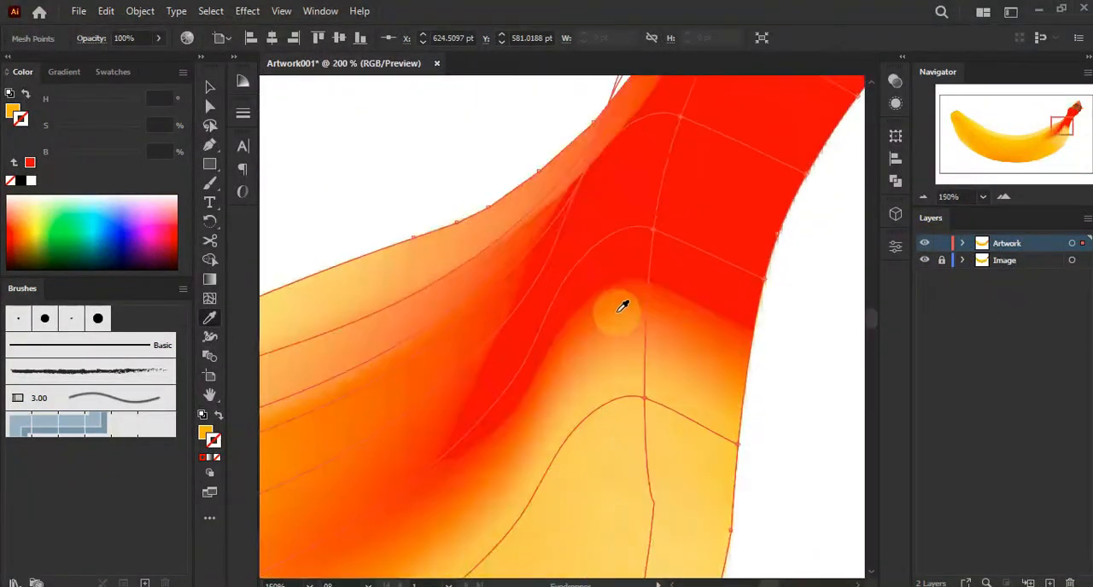
pyautogui.keyDown('ctrl'); pyautogui.click(923, 243); pyautogui.keyUp('ctrl')
pyautogui.hotkey('ctrl', 'y')
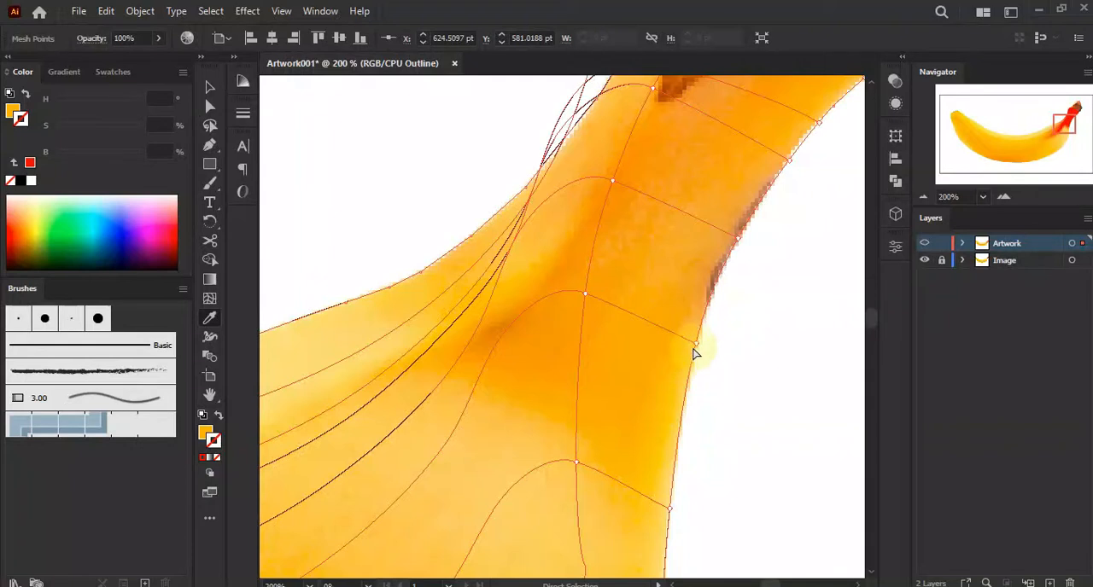
pyautogui.click(696, 343)
pyautogui.click(585, 297)
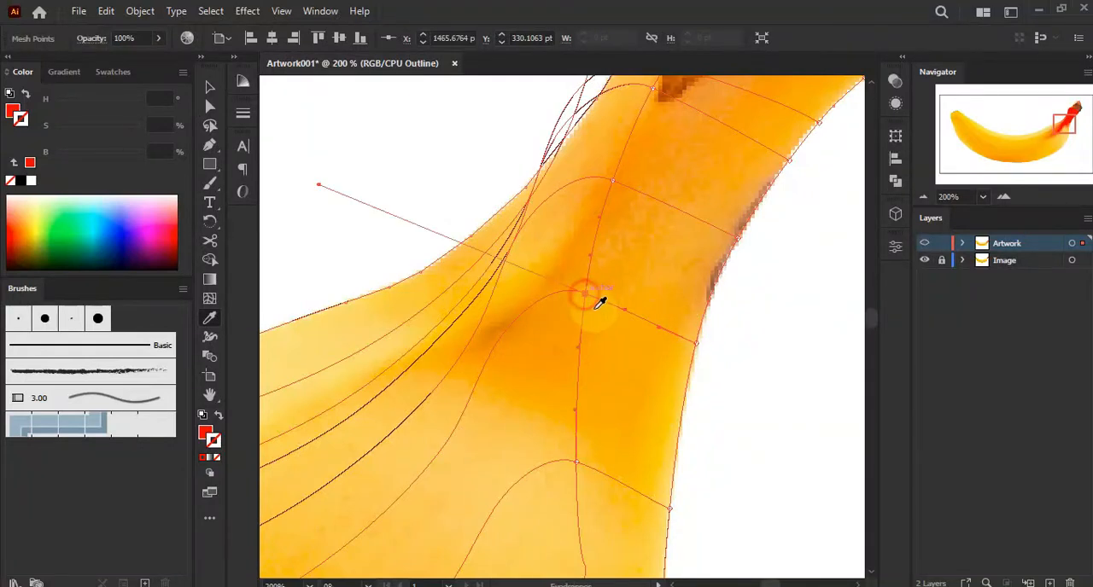
pyautogui.keyDown('ctrl'); pyautogui.click(613, 181); pyautogui.keyUp('ctrl')
pyautogui.click(618, 185)
pyautogui.moveTo(610, 144); pyautogui.dragTo(566, 305)
pyautogui.keyDown('ctrl'); pyautogui.click(600, 254); pyautogui.keyUp('ctrl')
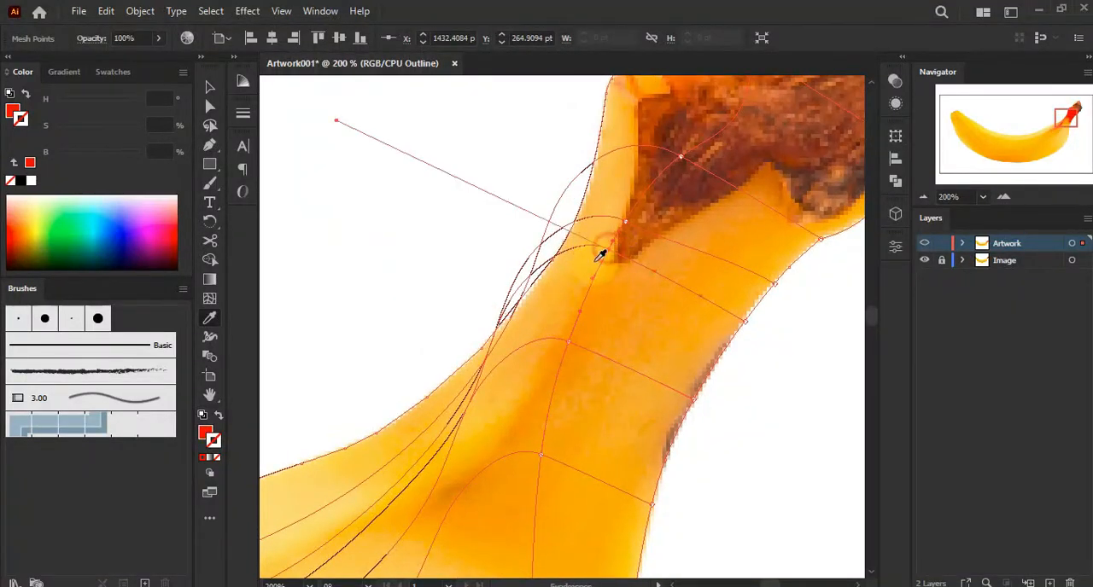
# Select mesh points at the base of the brown stem tip and sample their colours from the photo
pyautogui.keyDown('ctrl'); pyautogui.click(680, 166); pyautogui.keyUp('ctrl')
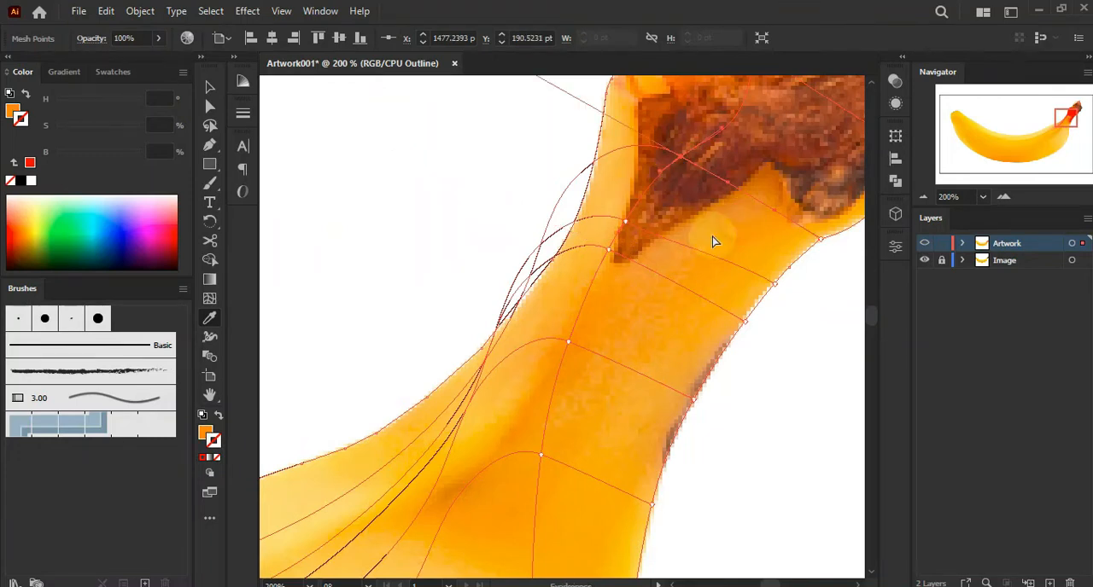
pyautogui.keyDown('ctrl'); pyautogui.click(627, 221); pyautogui.keyUp('ctrl')
pyautogui.click(622, 197)
pyautogui.moveTo(632, 145); pyautogui.dragTo(582, 263)
pyautogui.moveTo(651, 223); pyautogui.dragTo(578, 227)
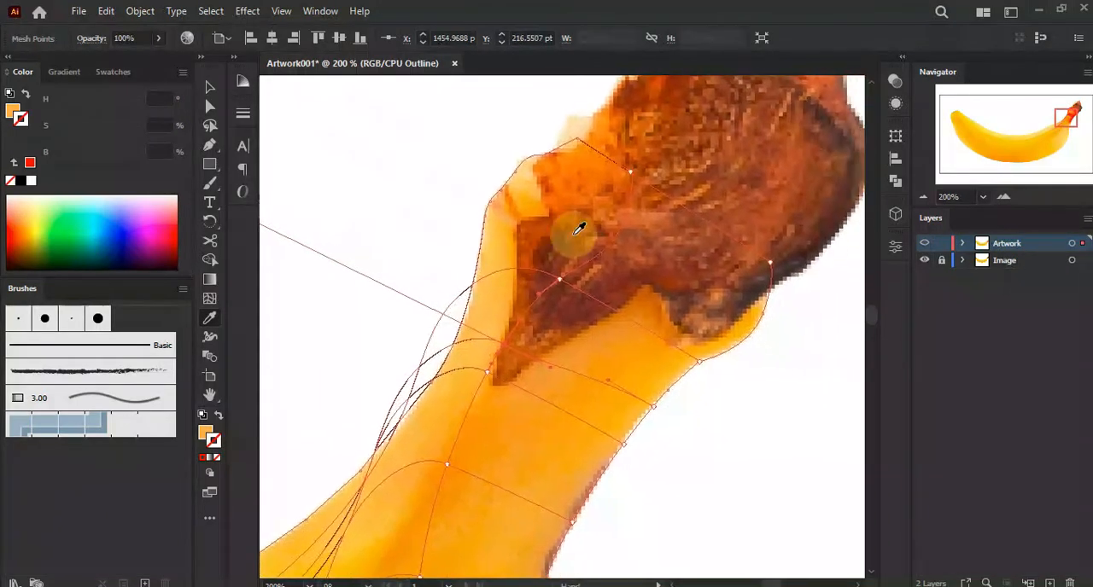
# Sample photo colours for the mesh points on the stem's left edge
pyautogui.keyDown('ctrl'); pyautogui.click(513, 171); pyautogui.keyUp('ctrl')
pyautogui.click(629, 327)
pyautogui.keyDown('ctrl'); pyautogui.click(462, 288); pyautogui.keyUp('ctrl')
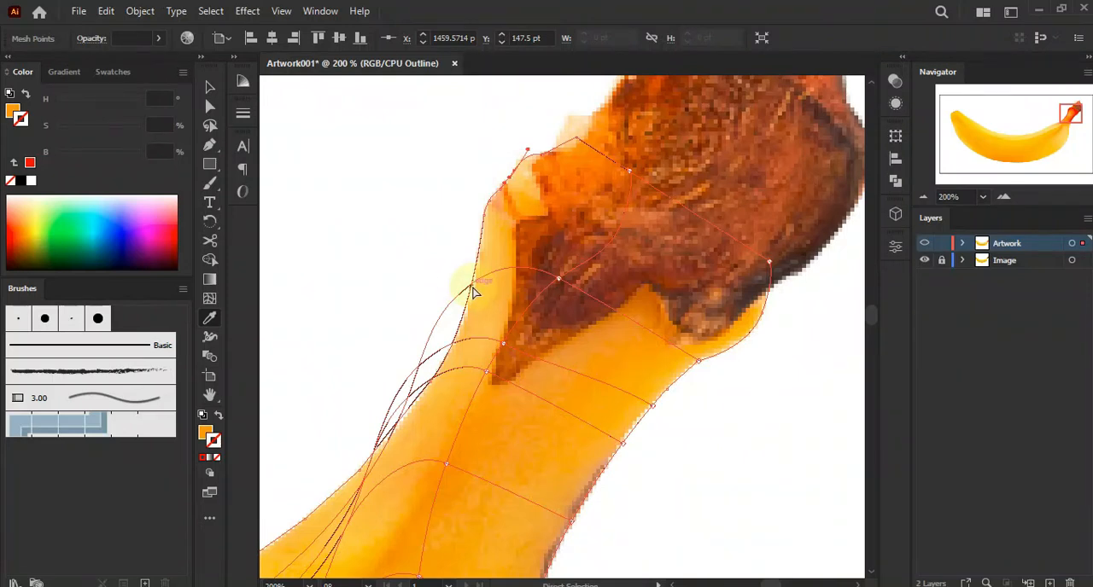
pyautogui.keyDown('ctrl'); pyautogui.click(472, 282); pyautogui.keyUp('ctrl')
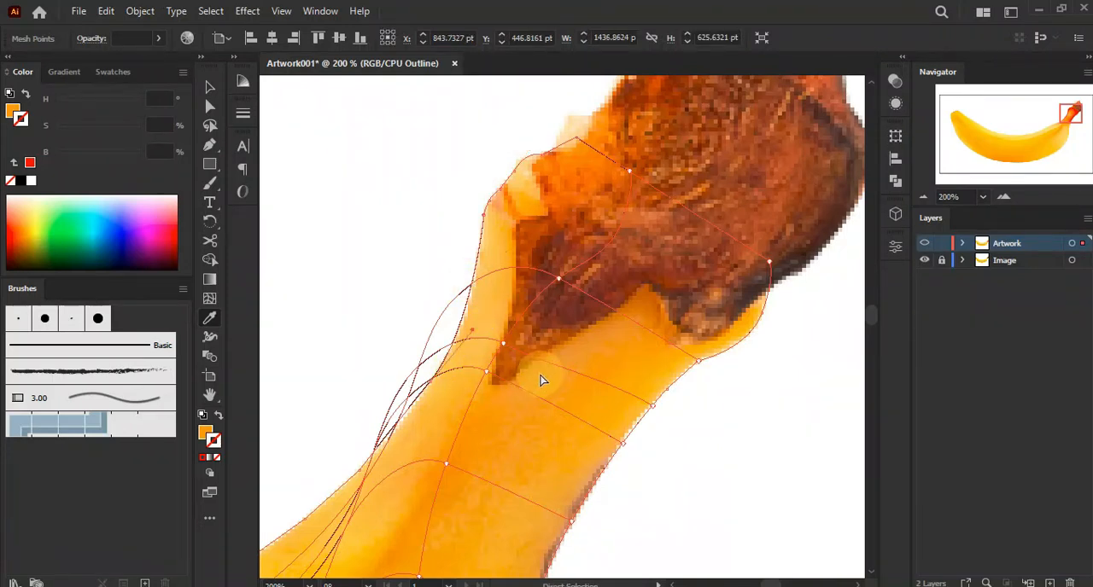
# Sample photo colours for stem mesh points near the right edge below the brown tip
pyautogui.click(590, 344)
pyautogui.moveTo(692, 346); pyautogui.dragTo(636, 303)
pyautogui.keyDown('ctrl'); pyautogui.click(714, 221); pyautogui.keyUp('ctrl')
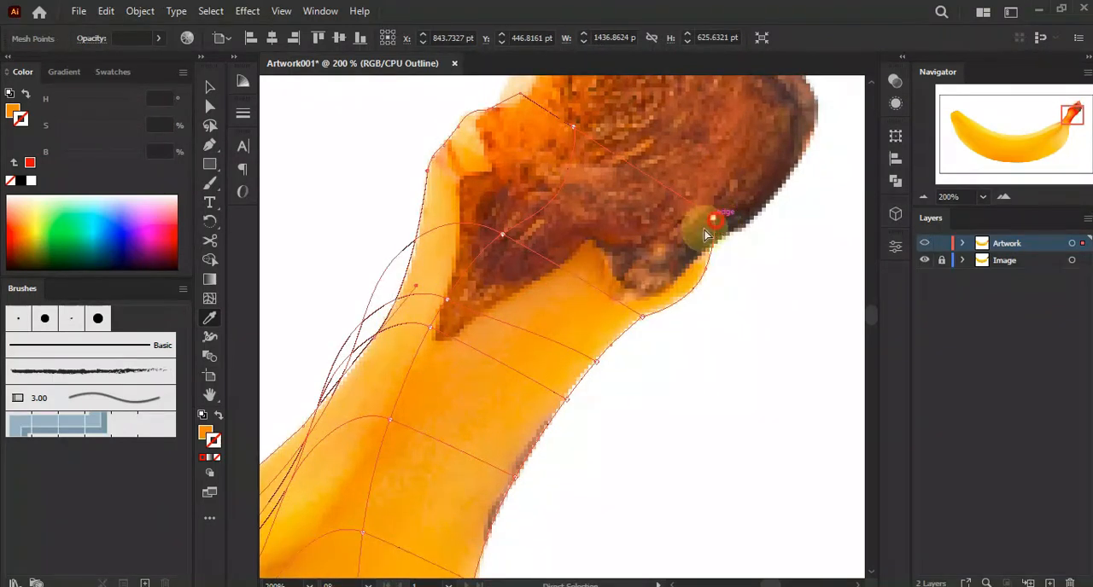
pyautogui.click(560, 360)
pyautogui.moveTo(570, 348); pyautogui.dragTo(600, 301)
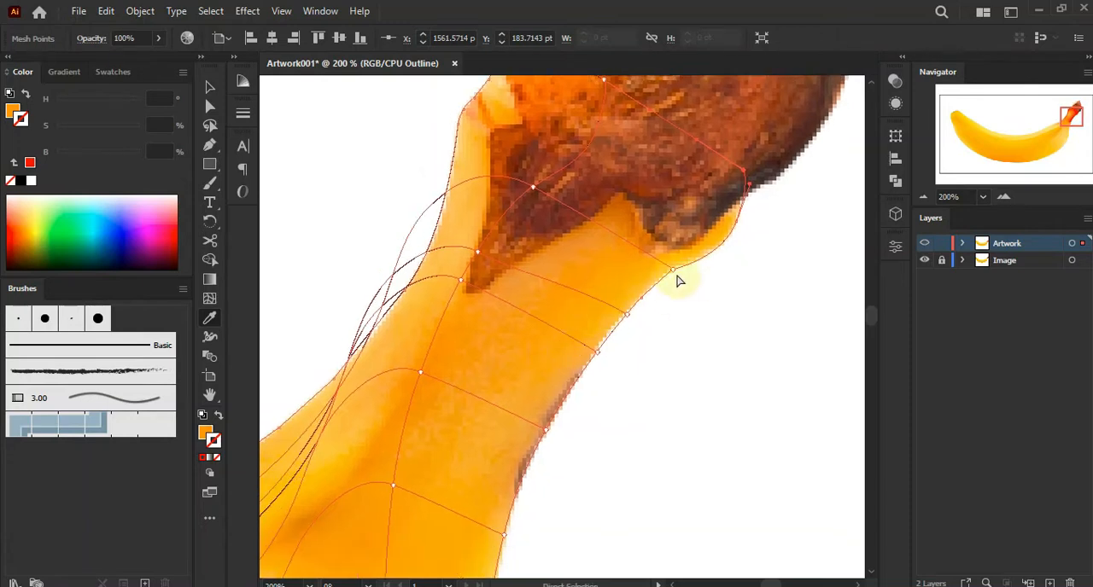
# Sample photo colours for the mesh points along the stem's right edge and its middle column
pyautogui.click(673, 270)
pyautogui.keyDown('ctrl'); pyautogui.click(626, 317); pyautogui.keyUp('ctrl')
pyautogui.click(614, 296)
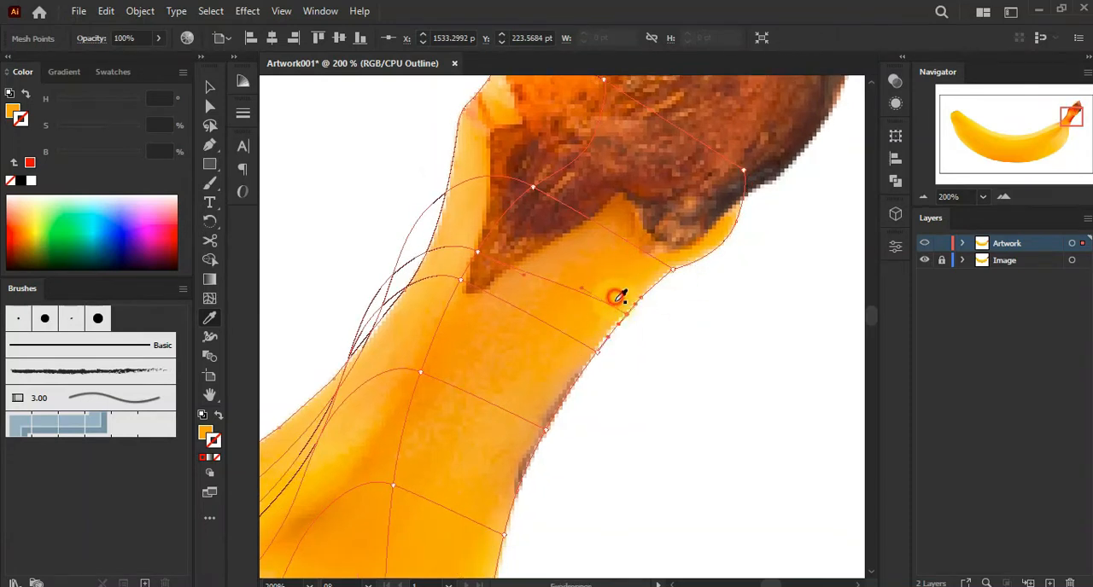
pyautogui.keyDown('ctrl'); pyautogui.click(598, 353); pyautogui.keyUp('ctrl')
pyautogui.click(586, 322)
pyautogui.moveTo(553, 385); pyautogui.dragTo(615, 300)
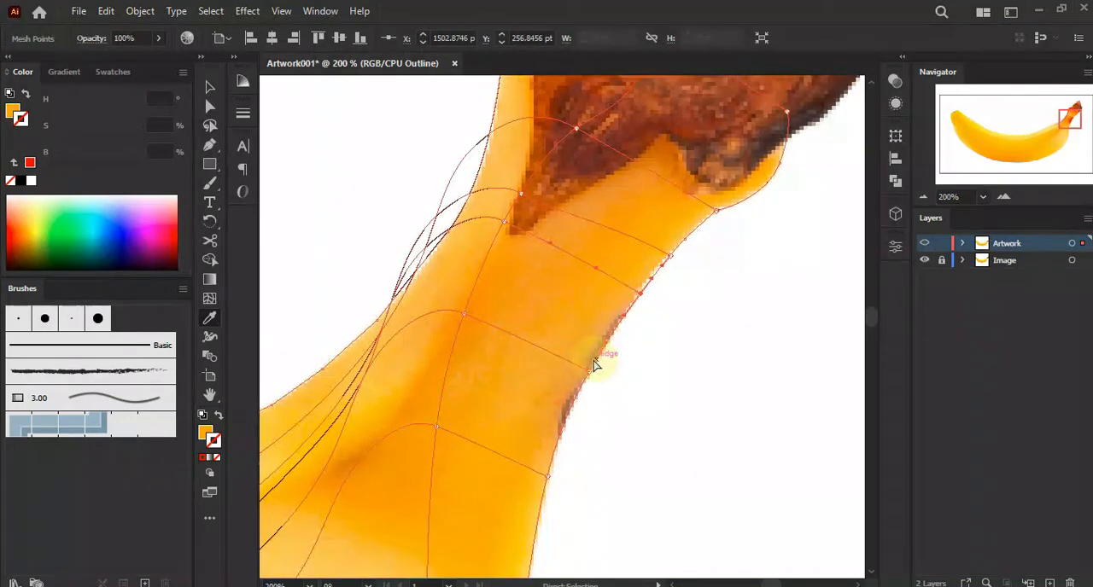
pyautogui.click(463, 315)
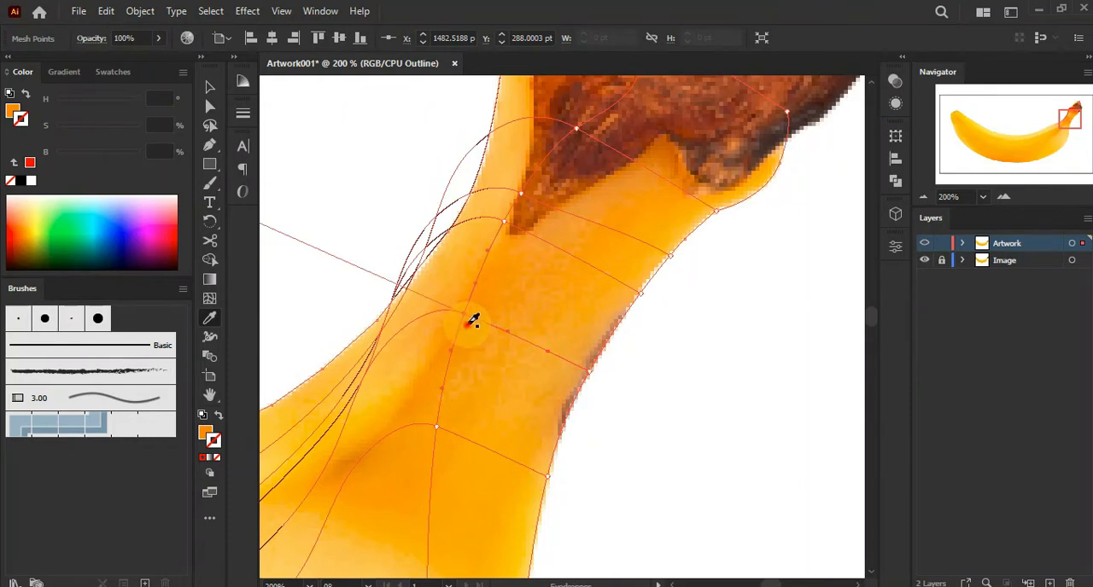
pyautogui.keyDown('ctrl'); pyautogui.click(436, 429); pyautogui.keyUp('ctrl')
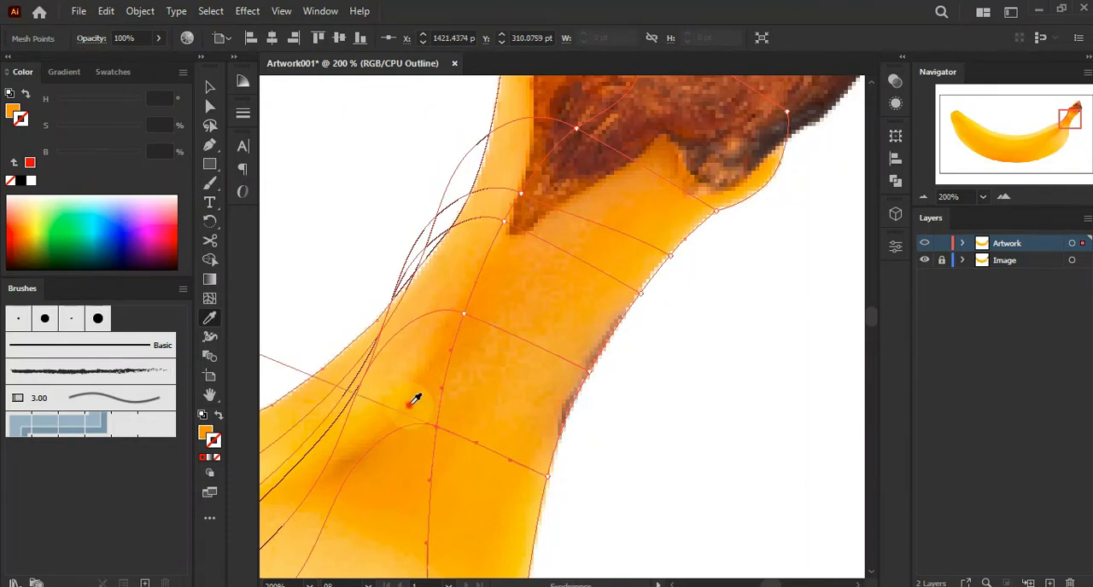
# Sample photo colours for the mesh points on the stem tip and along the stem's left edge
pyautogui.scroll(-1, 473, 378)
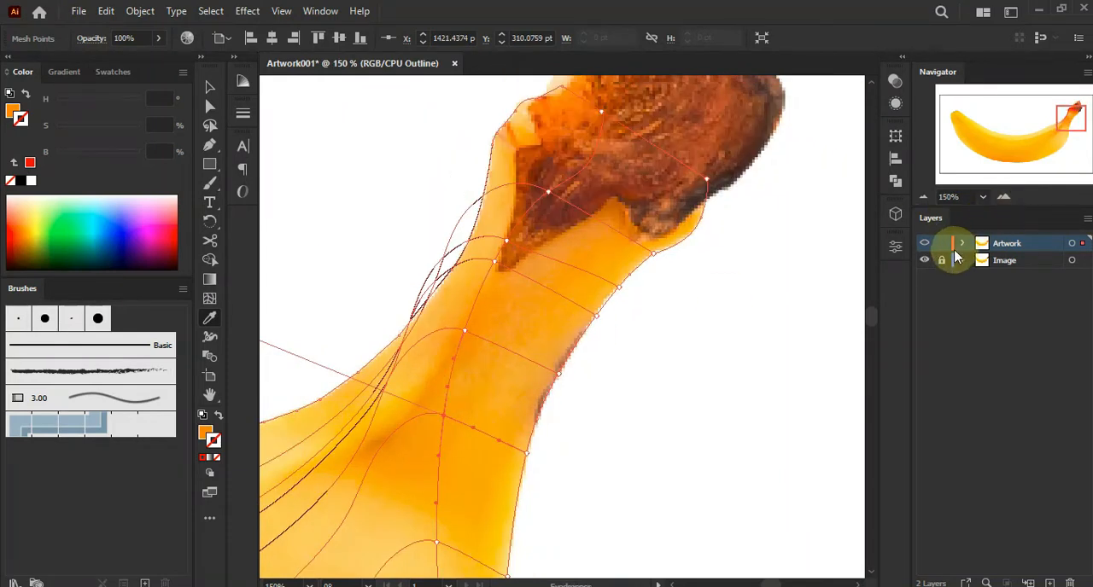
pyautogui.keyDown('ctrl'); pyautogui.click(924, 243); pyautogui.keyUp('ctrl')
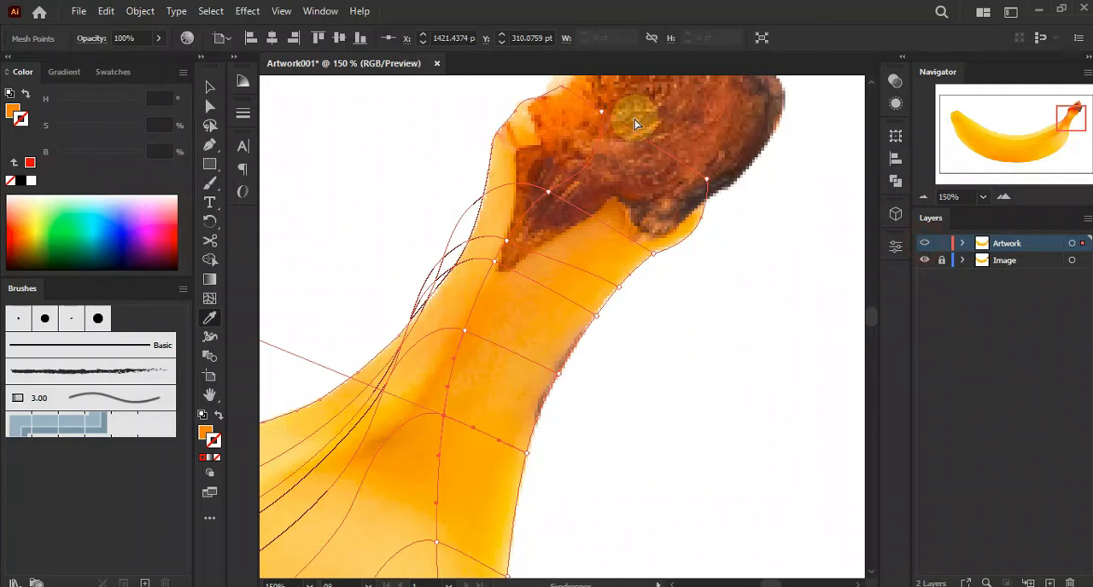
pyautogui.keyDown('ctrl'); pyautogui.click(602, 112); pyautogui.keyUp('ctrl')
pyautogui.click(495, 219)
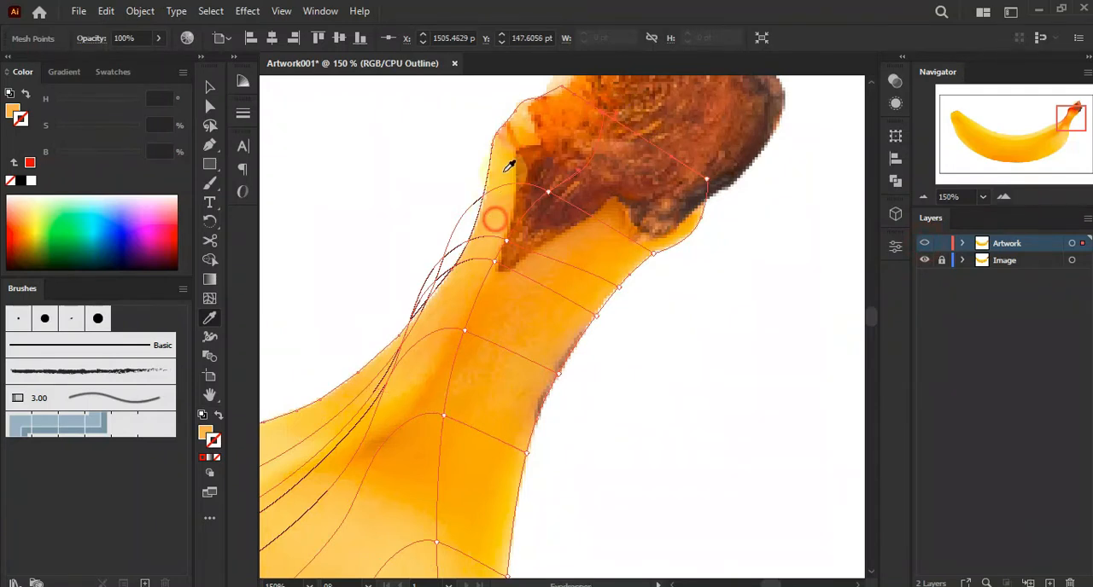
pyautogui.keyDown('ctrl'); pyautogui.click(514, 114); pyautogui.keyUp('ctrl')
pyautogui.keyDown('ctrl'); pyautogui.click(492, 143); pyautogui.keyUp('ctrl')
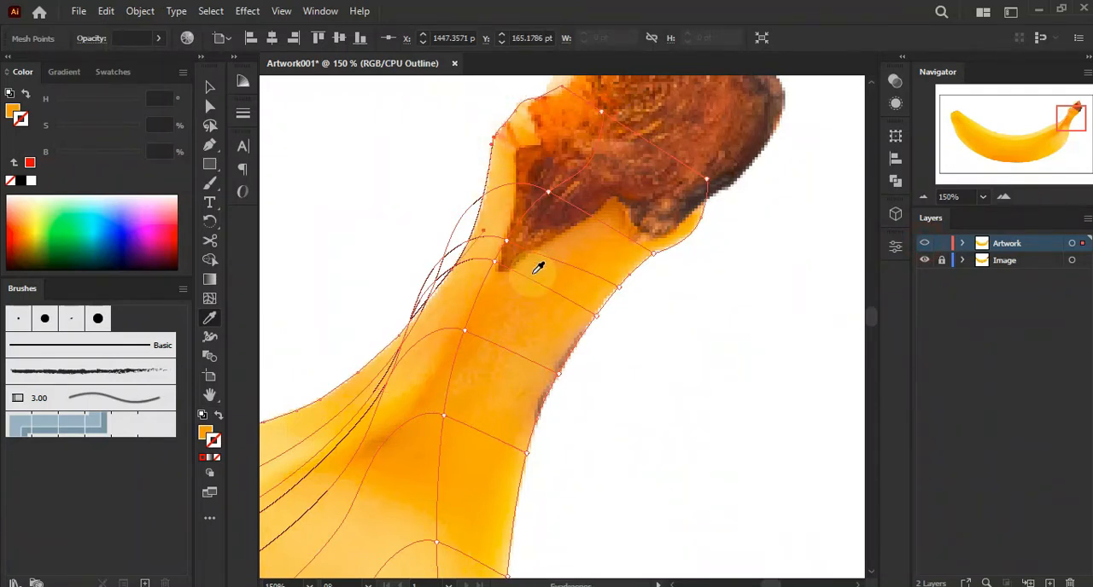
pyautogui.keyDown('ctrl'); pyautogui.click(426, 294); pyautogui.keyUp('ctrl')
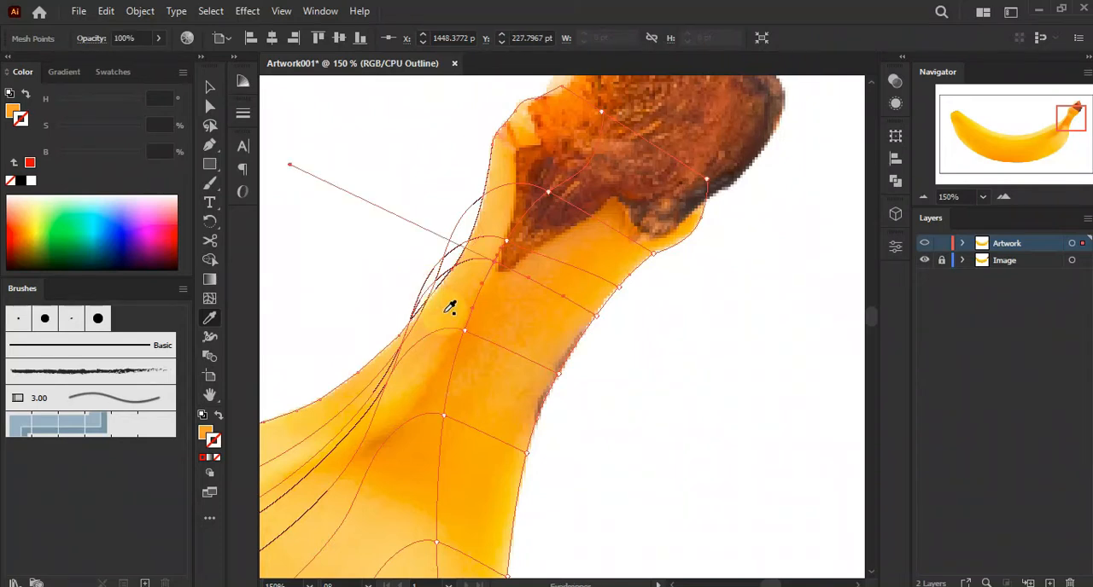
# Sample photo colours for the mesh points on the stem's left side where it joins the banana body
pyautogui.keyDown('ctrl'); pyautogui.click(925, 245); pyautogui.keyUp('ctrl')
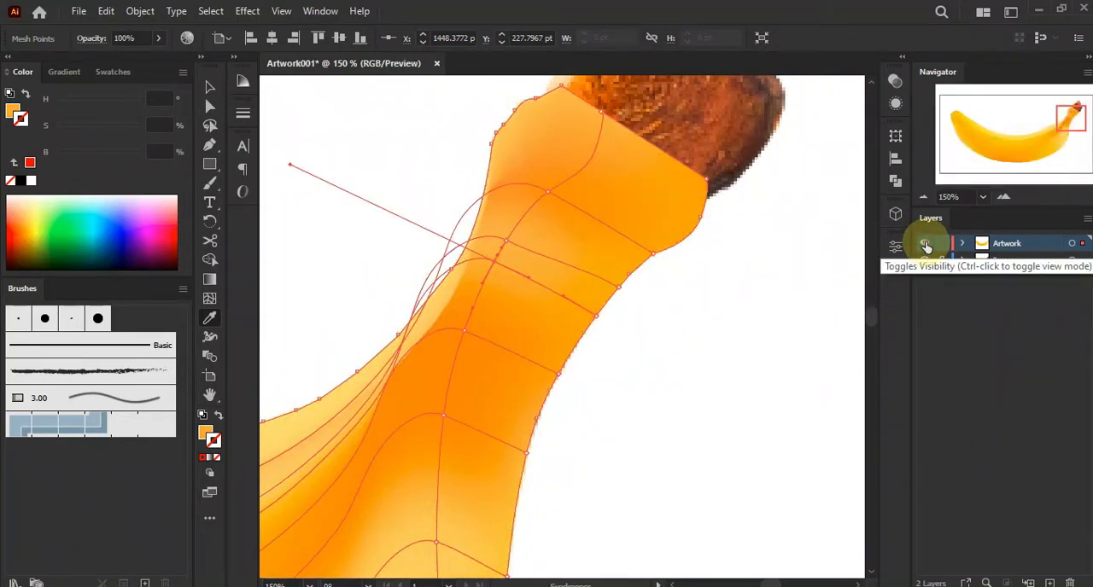
pyautogui.click(850, 286)
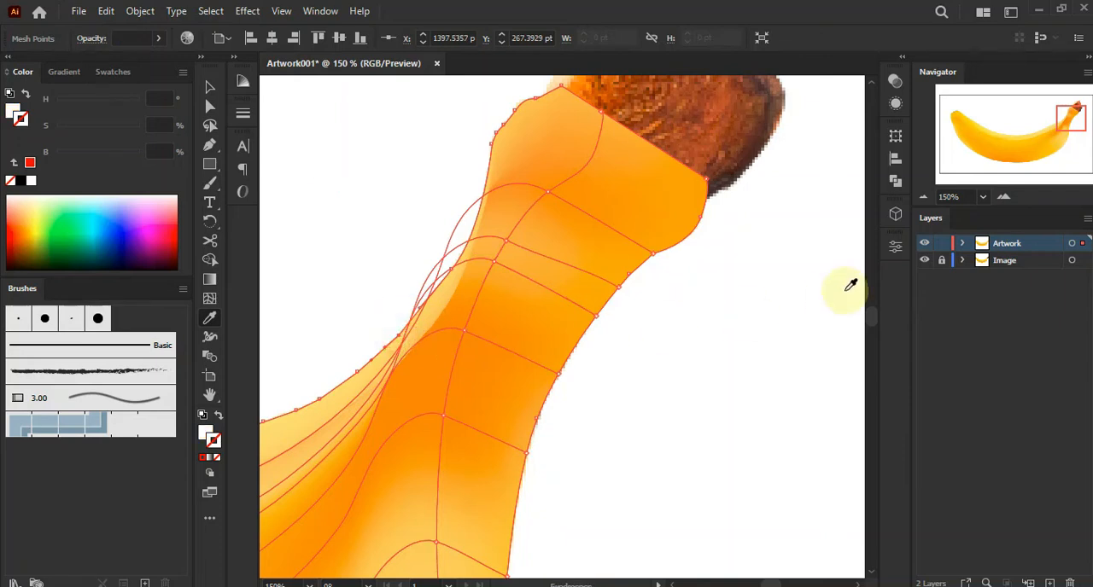
pyautogui.keyDown('ctrl'); pyautogui.click(923, 248); pyautogui.keyUp('ctrl')
pyautogui.click(405, 371)
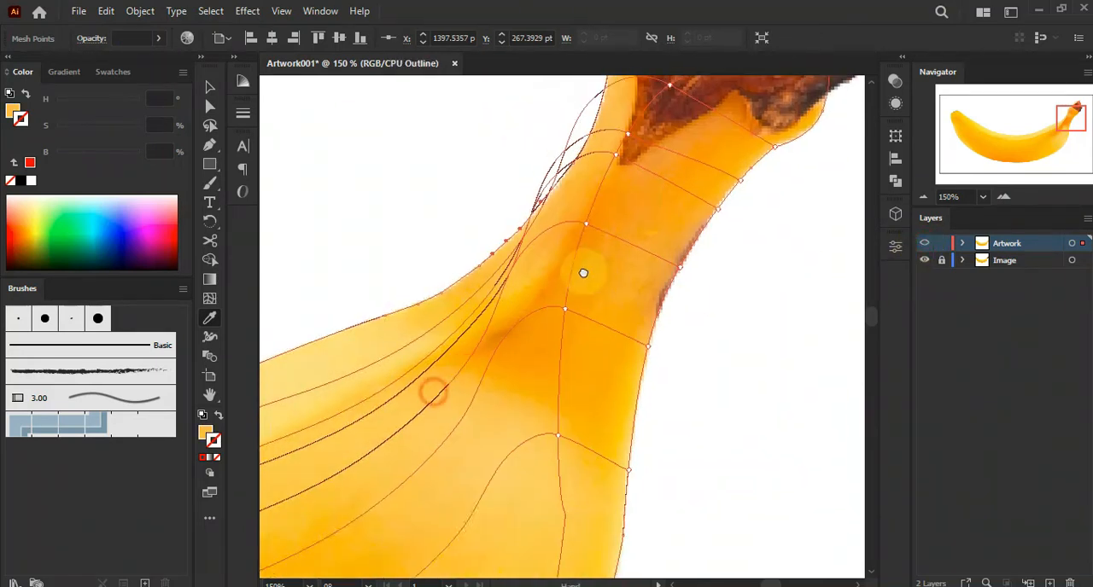
pyautogui.moveTo(583, 273); pyautogui.dragTo(626, 246)
pyautogui.click(606, 282)
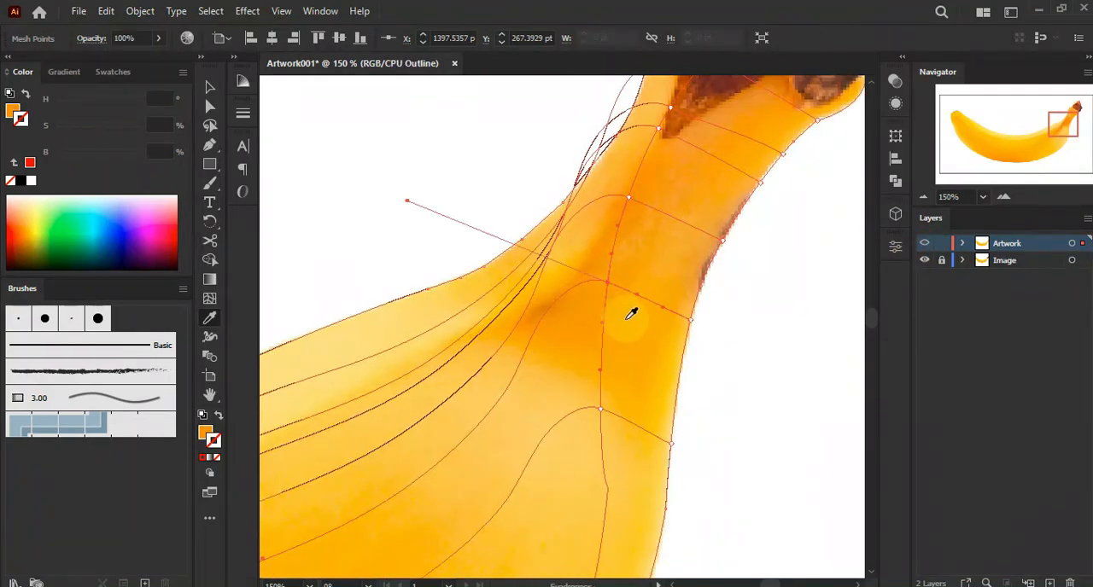
pyautogui.keyDown('ctrl'); pyautogui.click(923, 247); pyautogui.keyUp('ctrl')
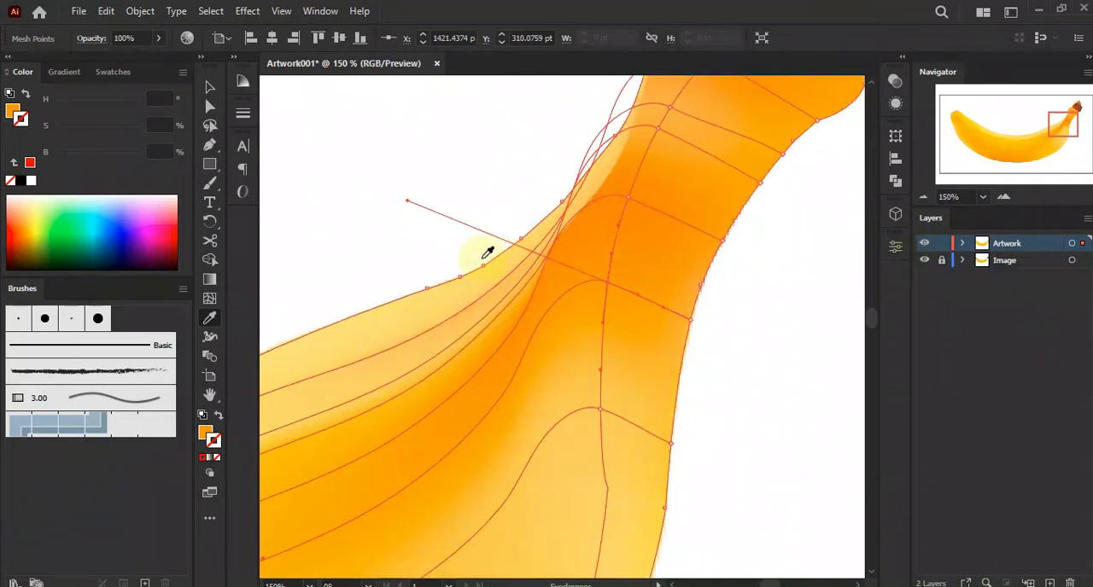
# Sample a photo colour for the mesh point on the stem's inner curve
pyautogui.scroll(-4, 469, 261)
pyautogui.scroll(1, 450, 277)
pyautogui.scroll(6, 572, 192)
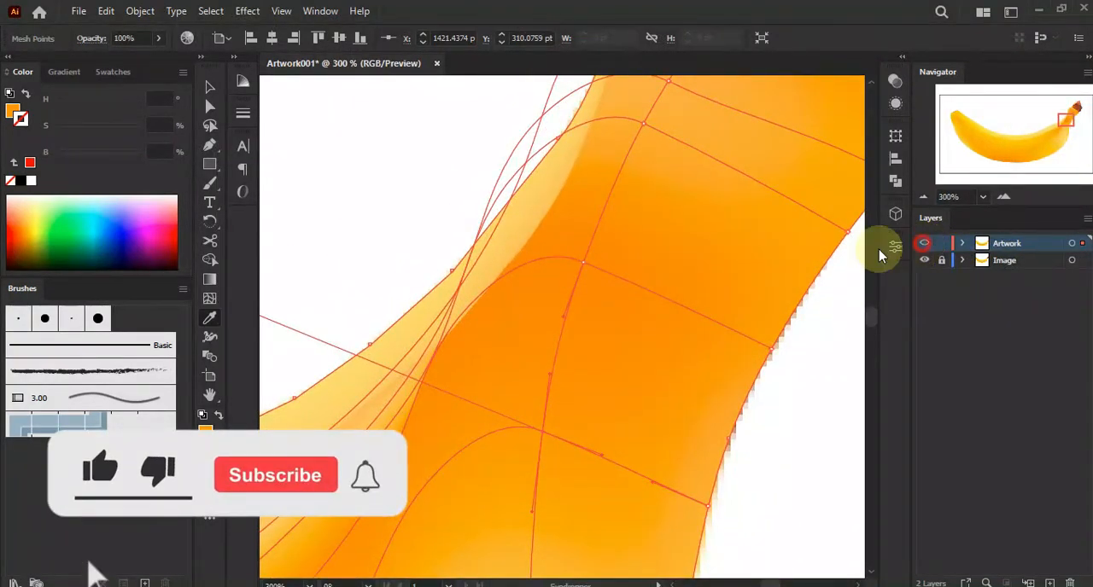
pyautogui.keyDown('ctrl'); pyautogui.click(923, 244); pyautogui.keyUp('ctrl')
pyautogui.keyDown('ctrl'); pyautogui.click(584, 264); pyautogui.keyUp('ctrl')
pyautogui.click(515, 389)
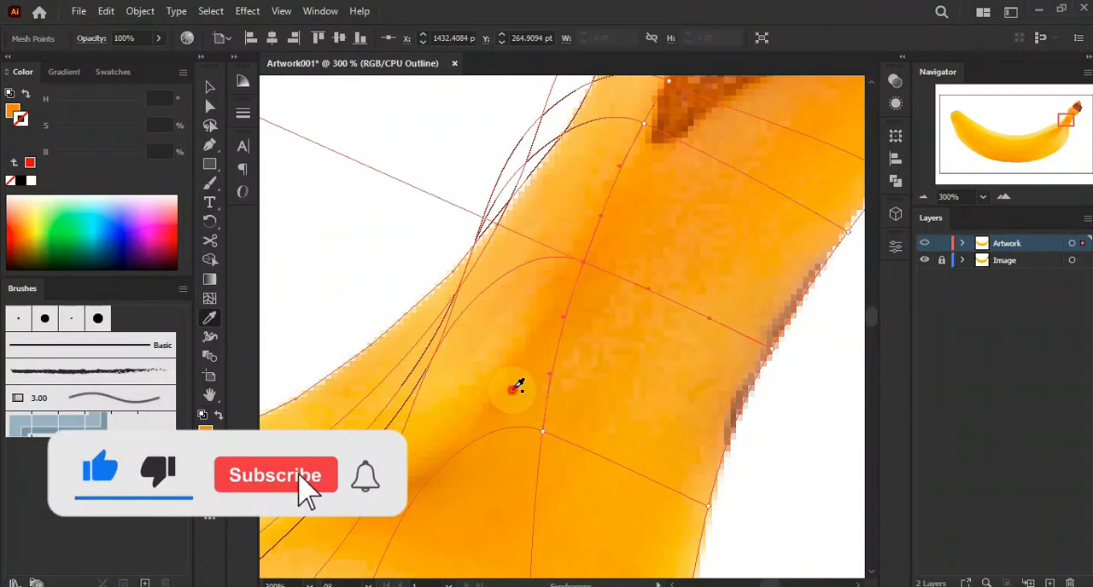
# Try to drag a mesh handle on the stem's left edge, then undo the move
pyautogui.scroll(-1, 454, 213)
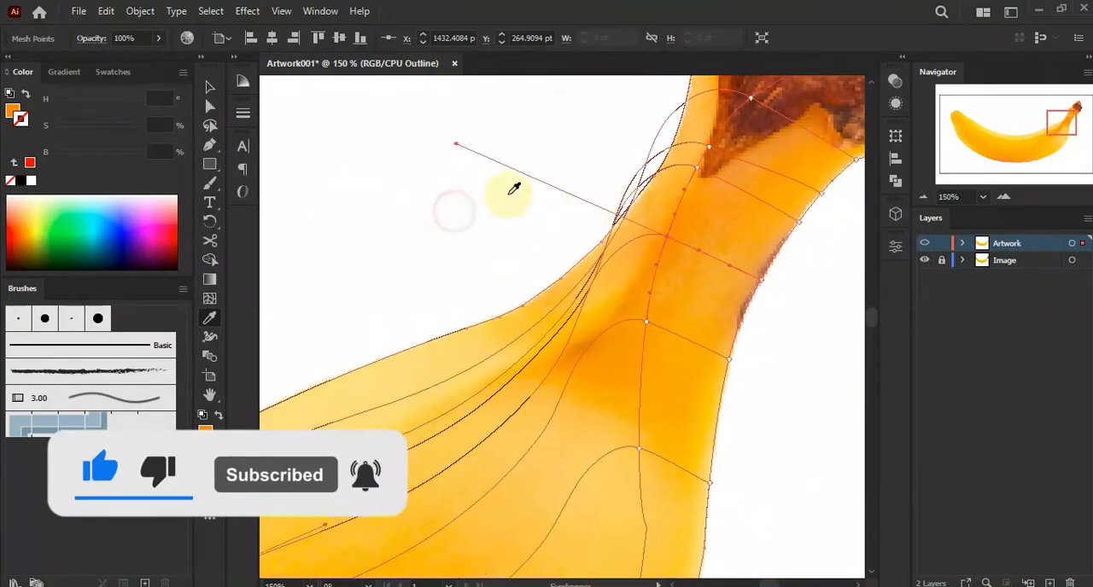
pyautogui.moveTo(459, 152); pyautogui.dragTo(504, 313)
pyautogui.keyDown('ctrl'); pyautogui.click(925, 245); pyautogui.keyUp('ctrl')
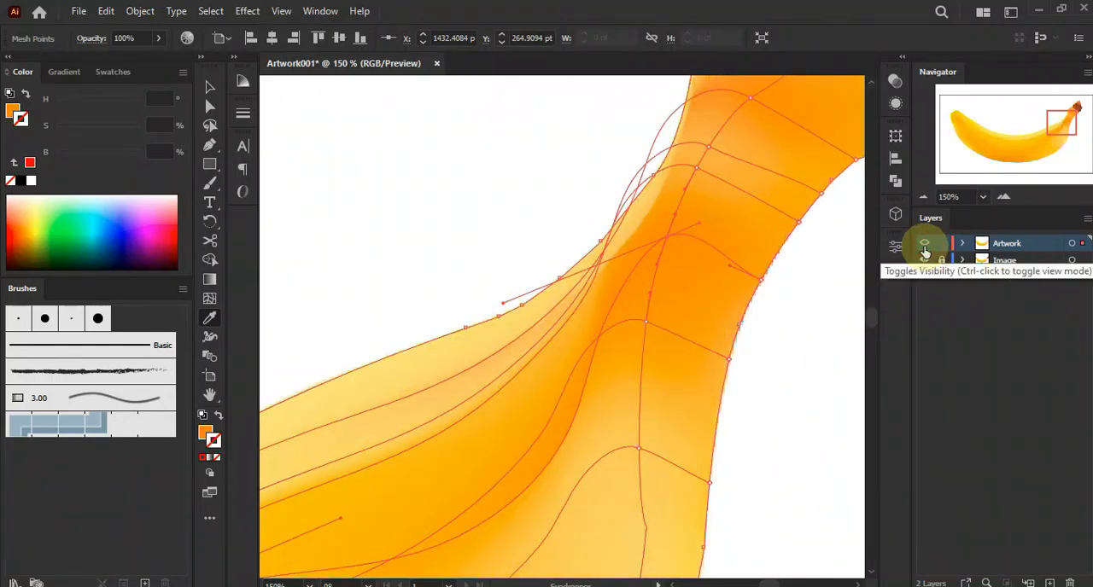
pyautogui.keyDown('ctrl'); pyautogui.click(925, 251); pyautogui.keyUp('ctrl')
pyautogui.hotkey('ctrl', 'z')
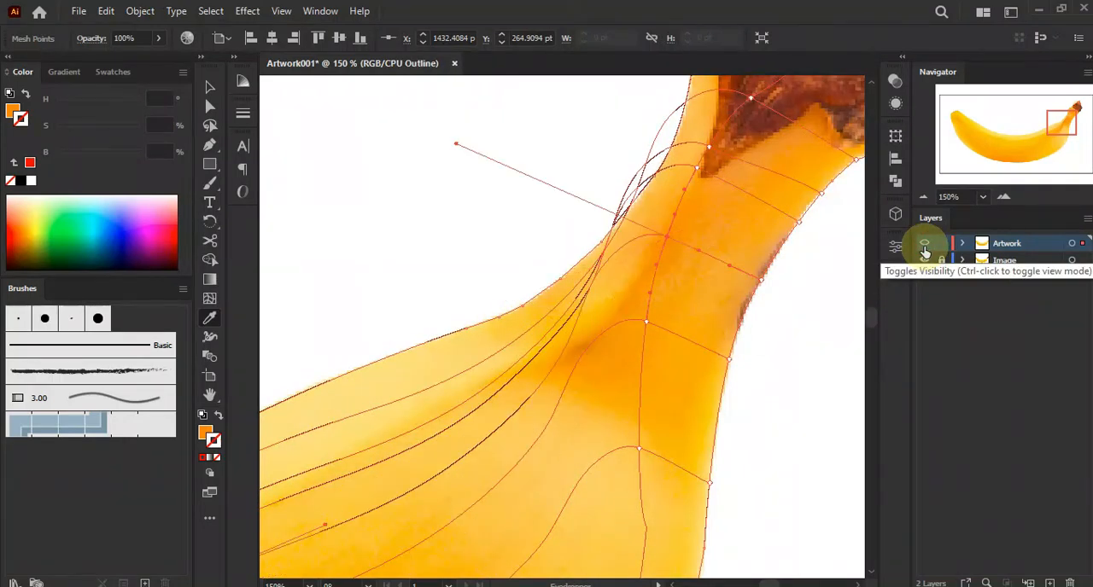
pyautogui.keyDown('ctrl'); pyautogui.click(924, 251); pyautogui.keyUp('ctrl')
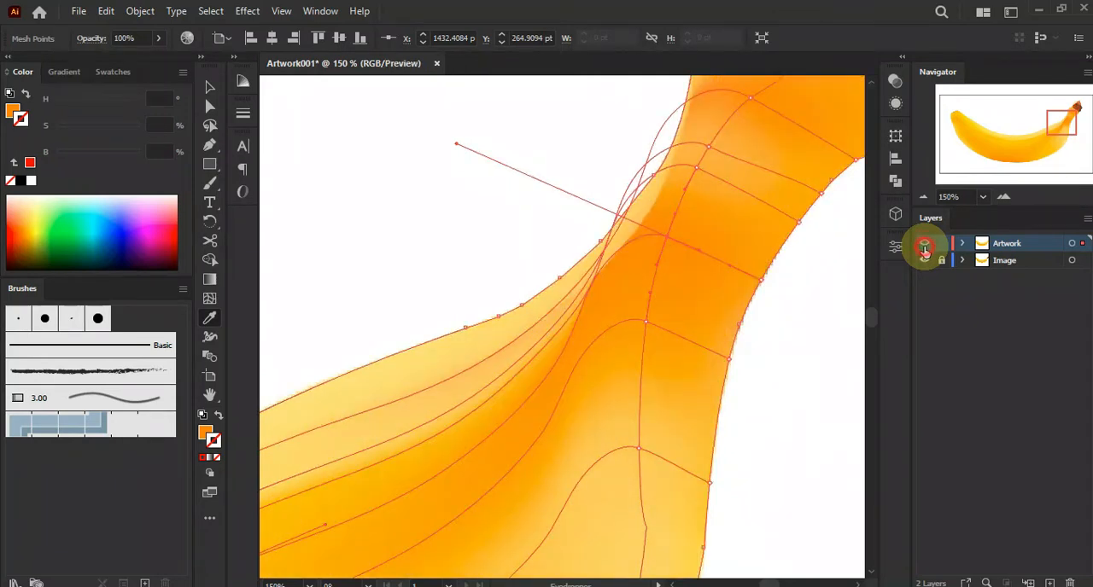
# Sample a photo colour for the mesh point on the stem's upper-left edge
pyautogui.keyDown('ctrl'); pyautogui.click(925, 249); pyautogui.keyUp('ctrl')
pyautogui.scroll(1, 663, 218)
pyautogui.moveTo(714, 172); pyautogui.dragTo(671, 222)
pyautogui.keyDown('ctrl'); pyautogui.click(610, 192); pyautogui.keyUp('ctrl')
pyautogui.click(604, 169)
pyautogui.scroll(-4, 661, 220)
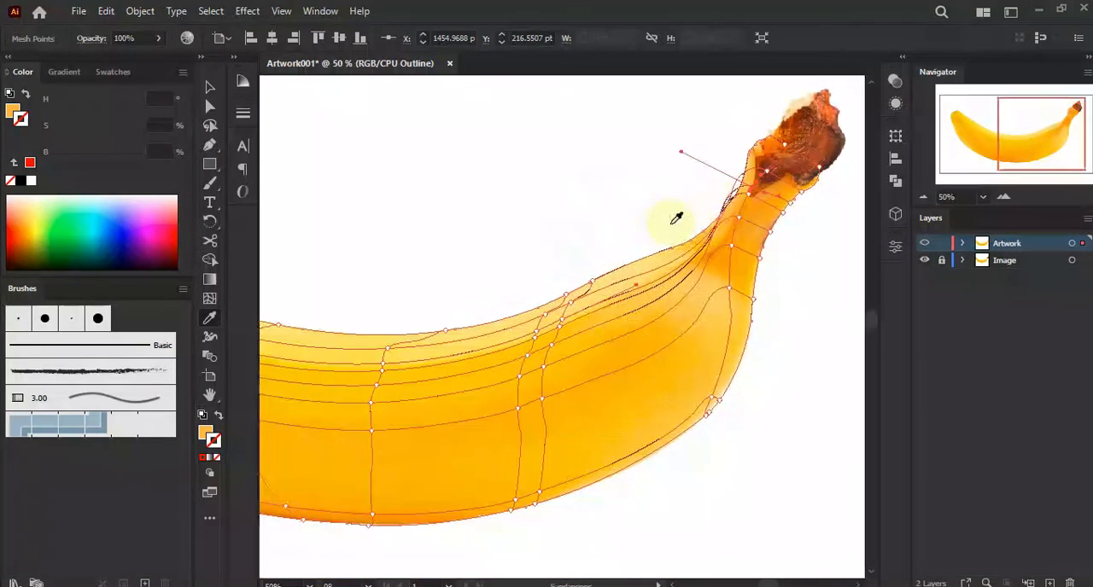
pyautogui.scroll(-1, 676, 219)
pyautogui.keyDown('ctrl'); pyautogui.click(926, 245); pyautogui.keyUp('ctrl')
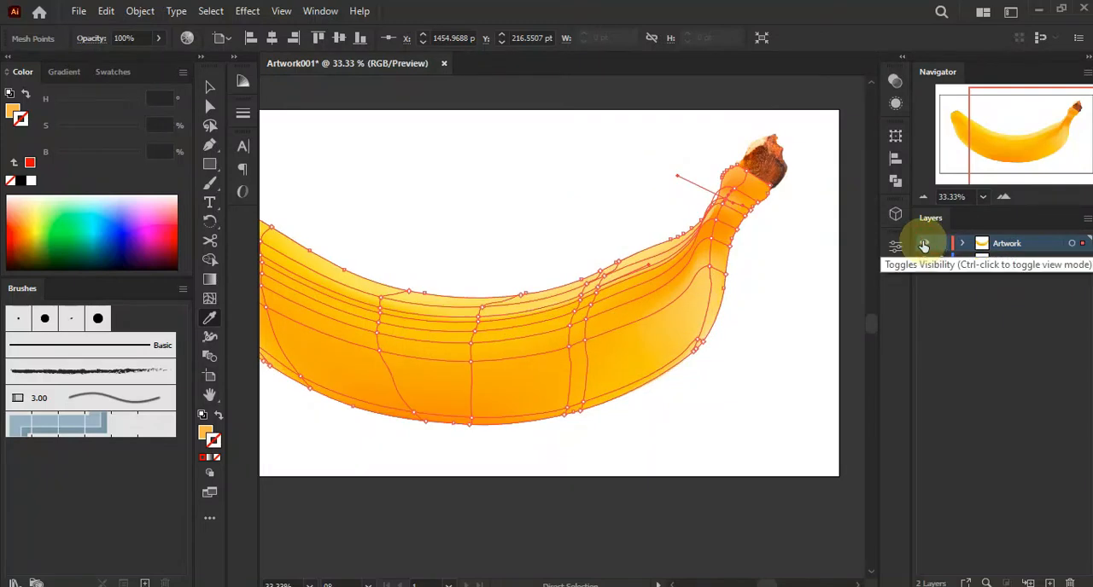
# Deselect the mesh and preview the whole coloured banana
pyautogui.scroll(-2, 357, 203)
pyautogui.click(209, 86)
pyautogui.click(333, 113)
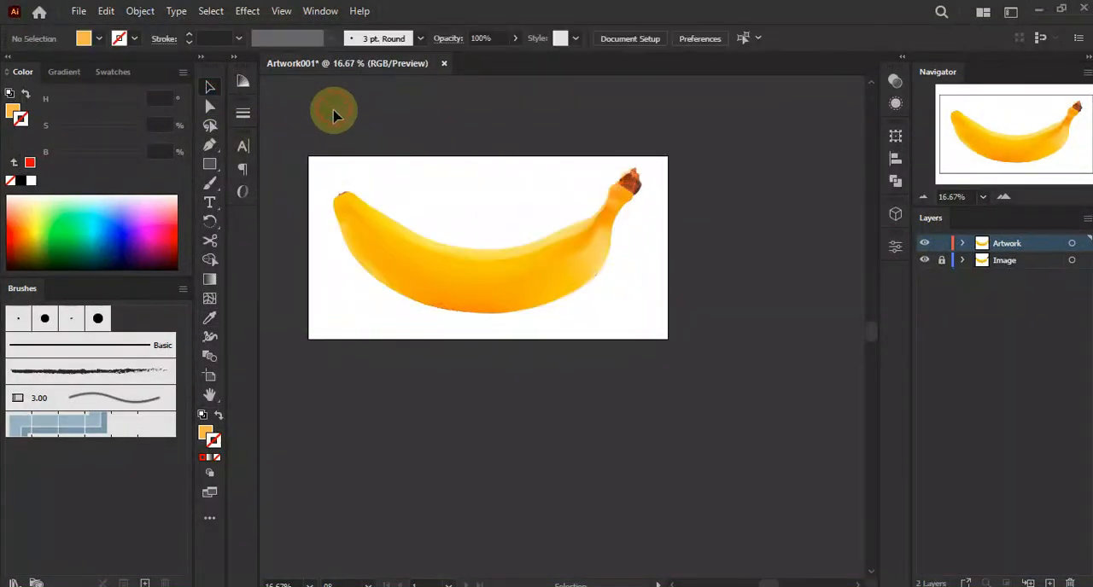
# Select the mesh point on the stem's left edge below the tip and sample its photo colour
pyautogui.scroll(6, 675, 264)
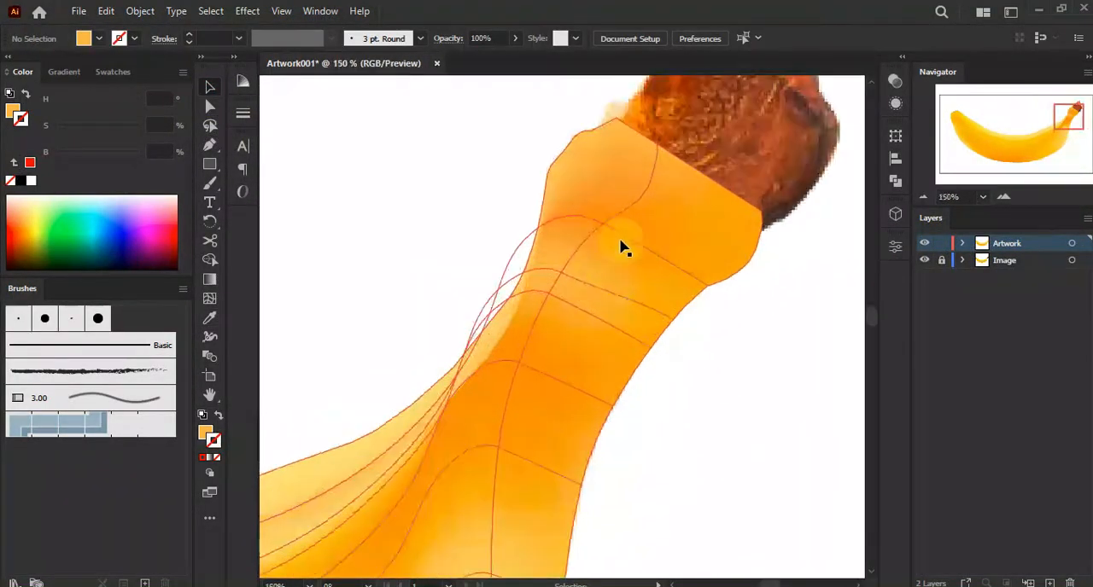
pyautogui.click(209, 106)
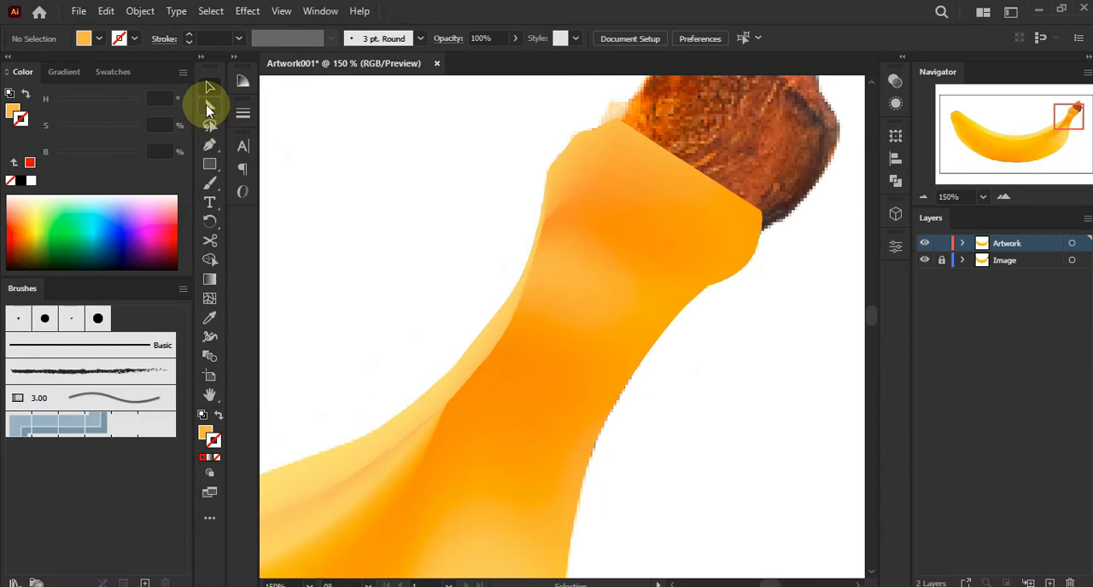
pyautogui.click(547, 224)
pyautogui.scroll(2, 549, 223)
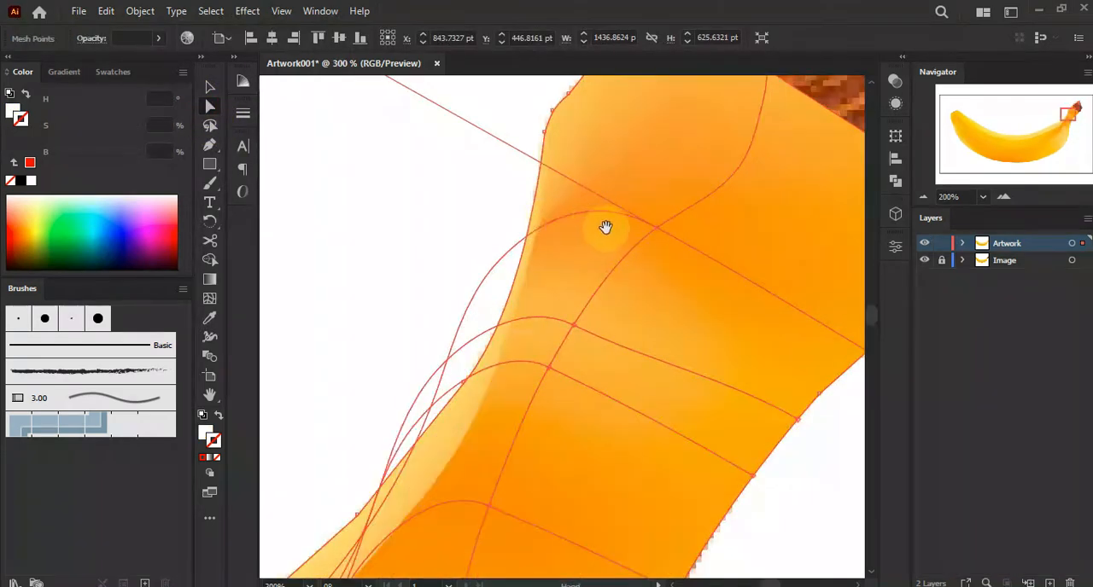
pyautogui.moveTo(606, 228); pyautogui.dragTo(557, 231)
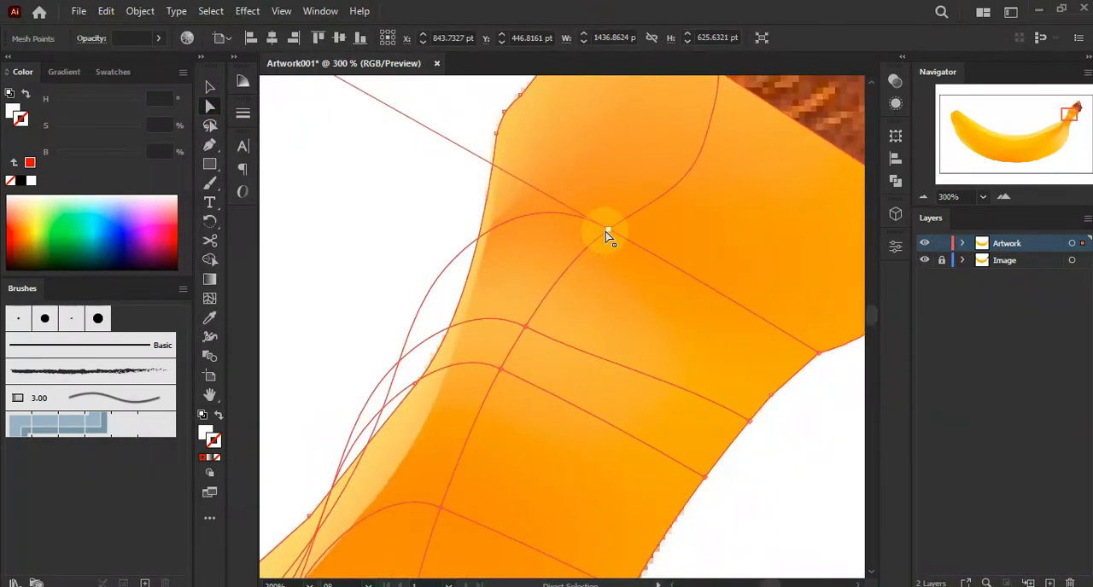
pyautogui.keyDown('ctrl'); pyautogui.click(923, 244); pyautogui.keyUp('ctrl')
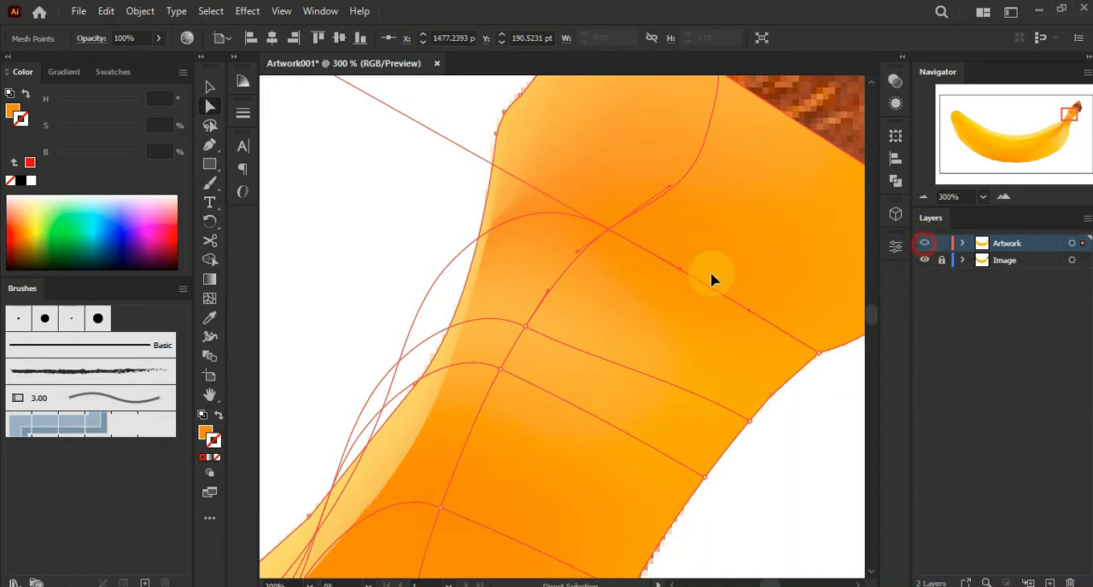
pyautogui.click(210, 317)
pyautogui.click(488, 350)
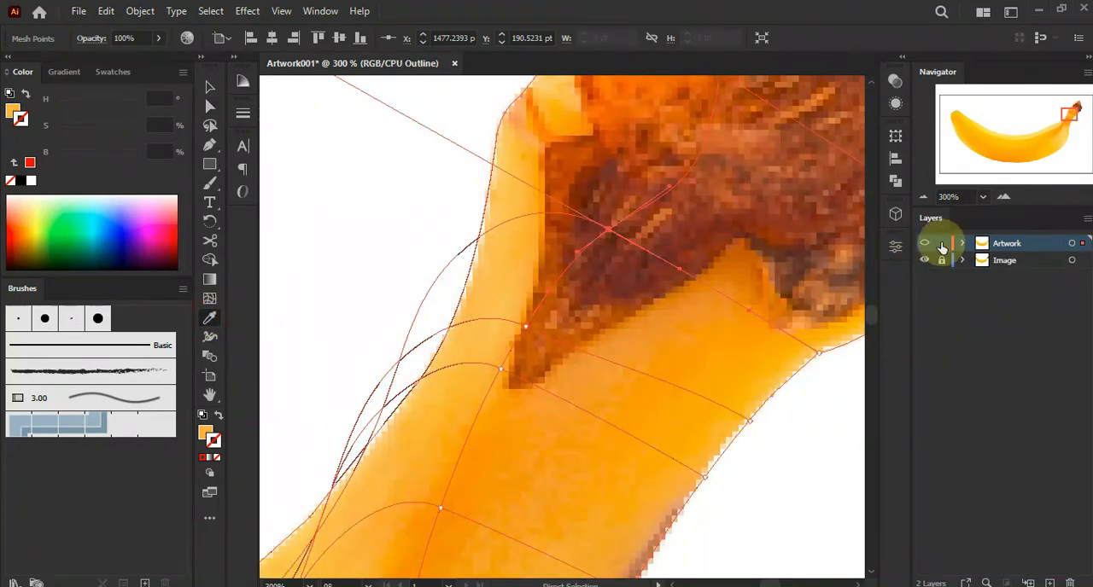
pyautogui.keyDown('ctrl'); pyautogui.click(924, 243); pyautogui.keyUp('ctrl')
pyautogui.scroll(-2, 726, 304)
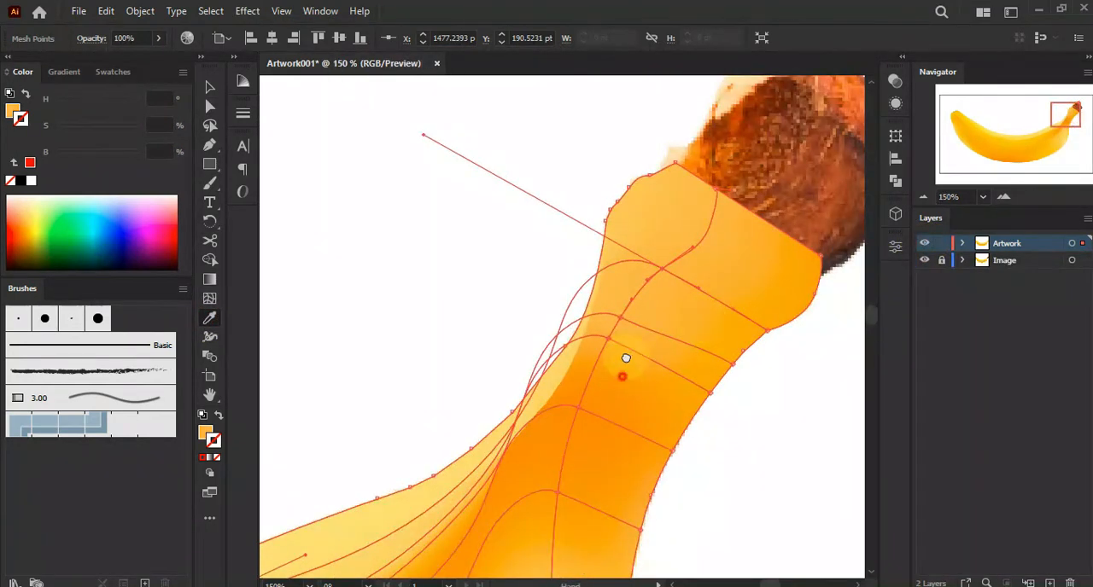
# Sample photo colours for the mesh points along the lower part of the stem
pyautogui.moveTo(626, 358); pyautogui.dragTo(624, 278)
pyautogui.keyDown('ctrl'); pyautogui.click(611, 285); pyautogui.keyUp('ctrl')
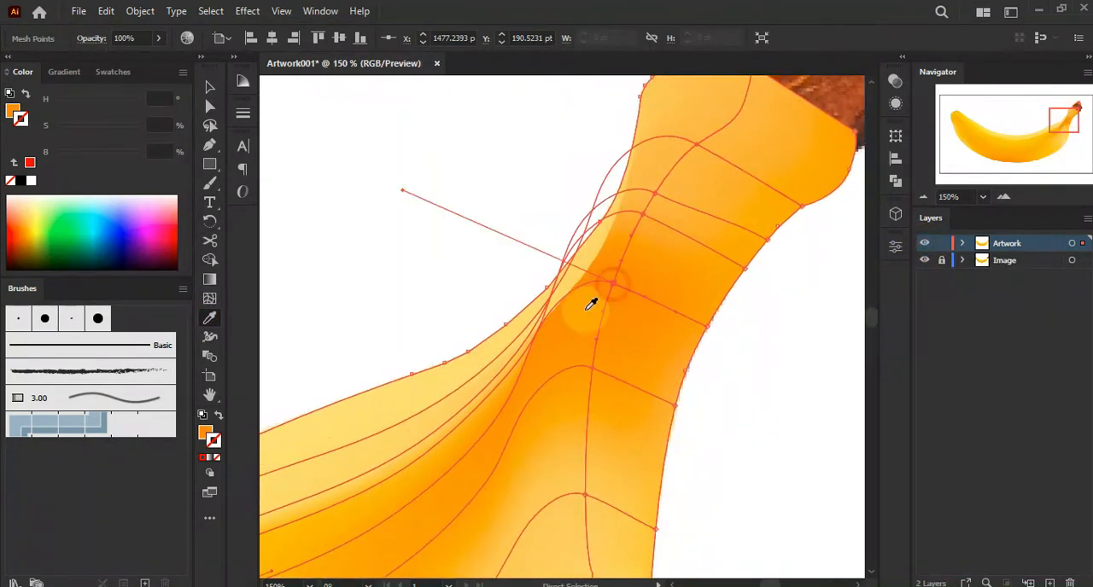
pyautogui.click(485, 350)
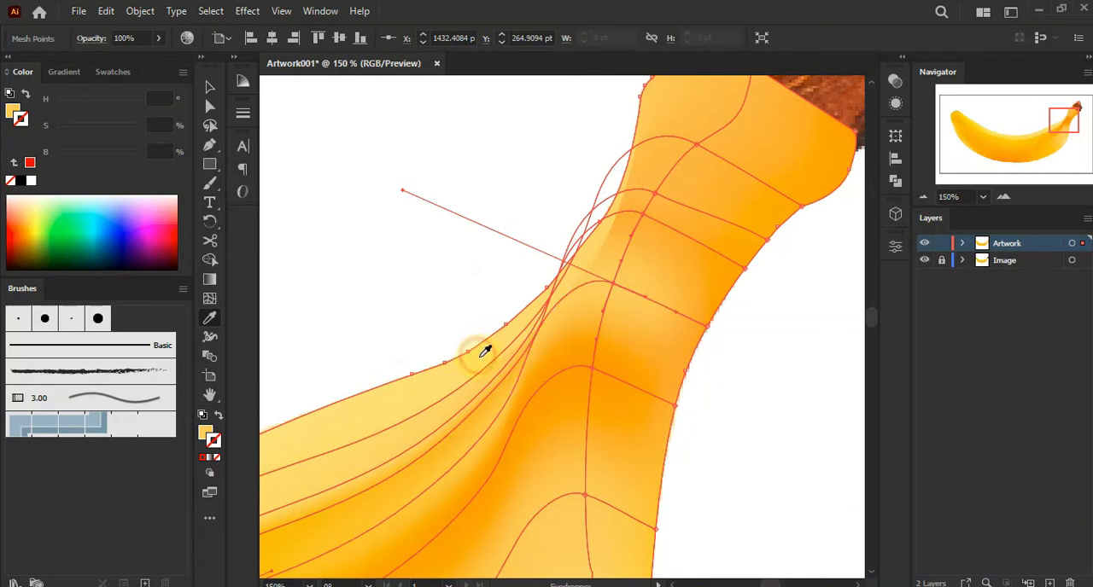
pyautogui.click(634, 432)
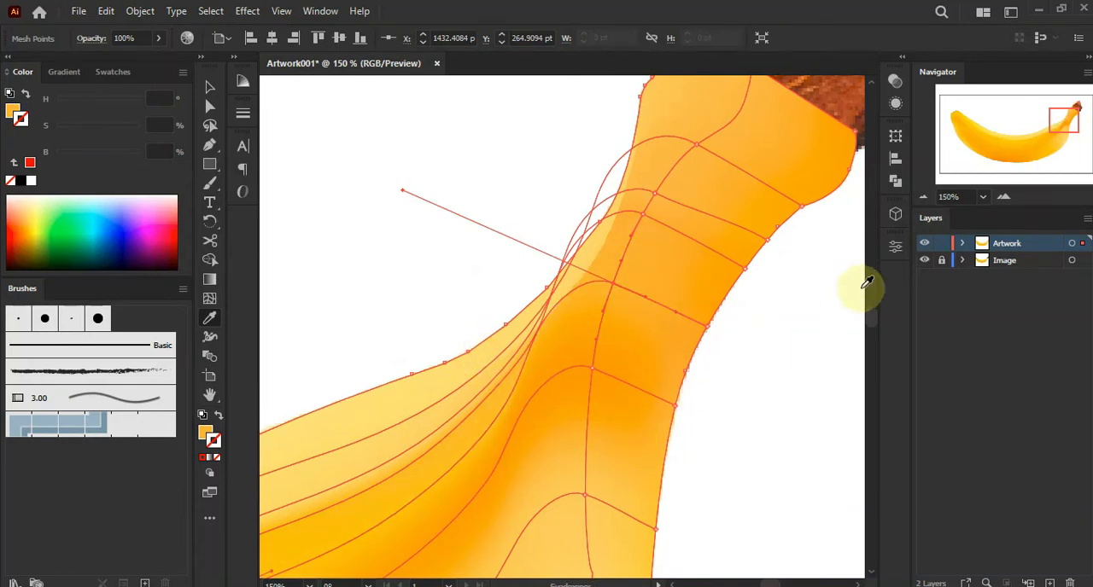
pyautogui.keyDown('ctrl'); pyautogui.click(924, 244); pyautogui.keyUp('ctrl')
pyautogui.keyDown('ctrl'); pyautogui.click(924, 244); pyautogui.keyUp('ctrl')
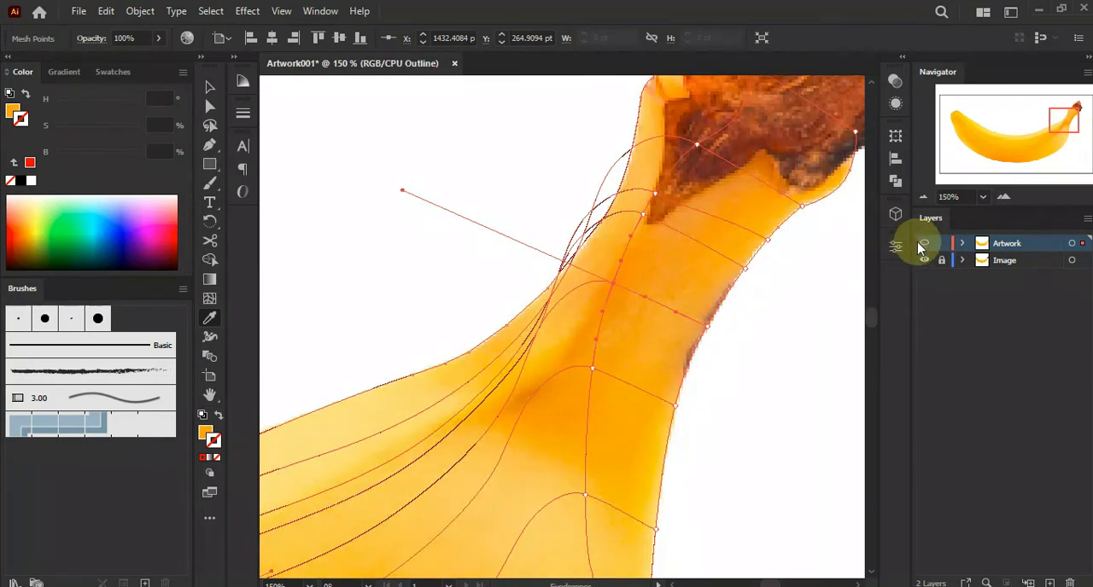
# Deselect the mesh and review the coloured banana from end to end
pyautogui.scroll(-5, 687, 300)
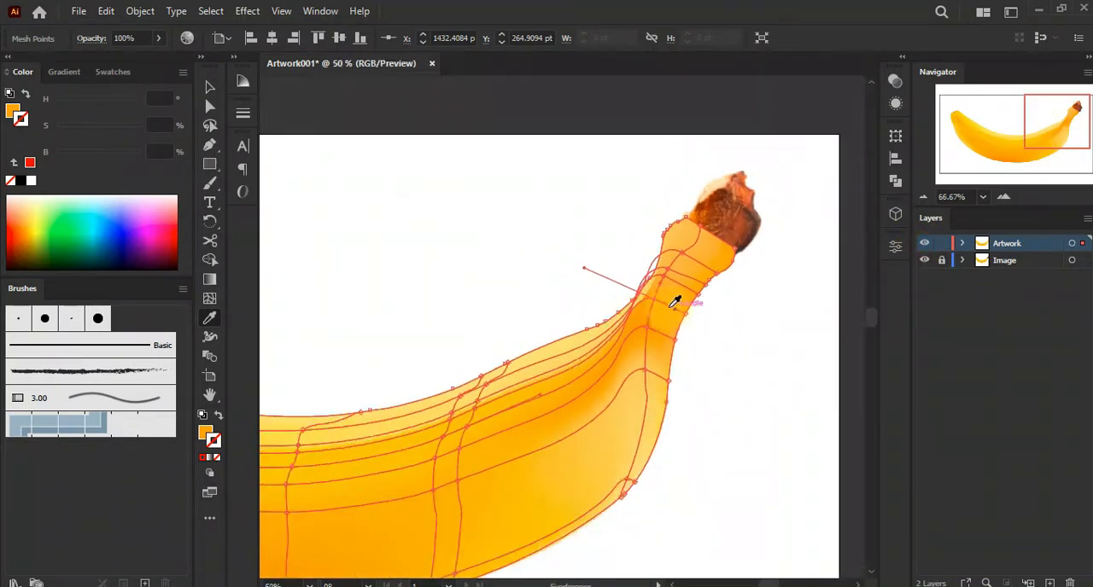
pyautogui.moveTo(609, 278); pyautogui.dragTo(795, 249)
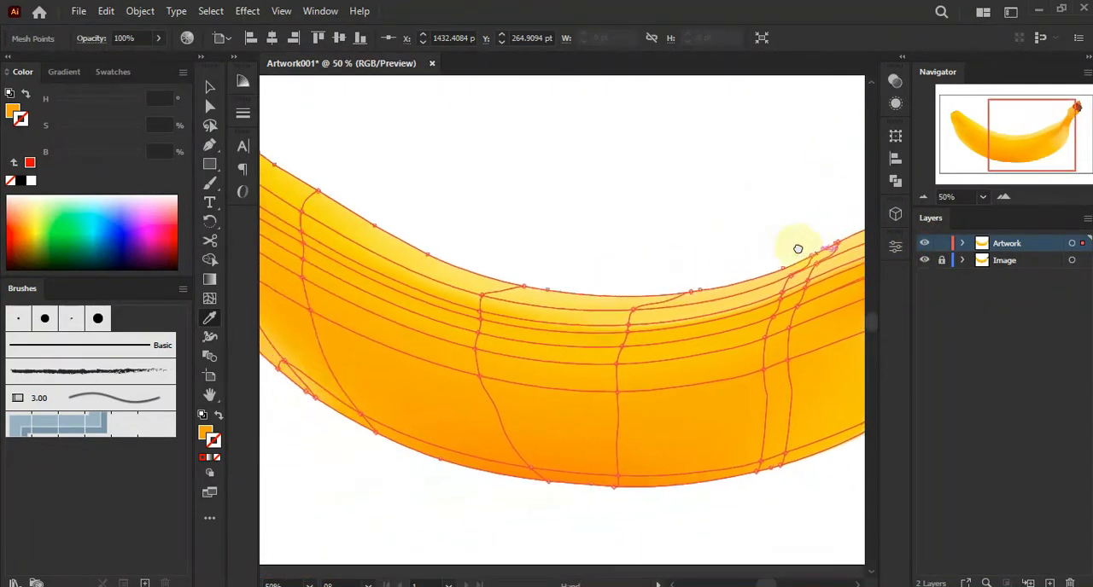
pyautogui.scroll(-1, 589, 273)
pyautogui.moveTo(591, 246); pyautogui.dragTo(544, 291)
pyautogui.click(209, 86)
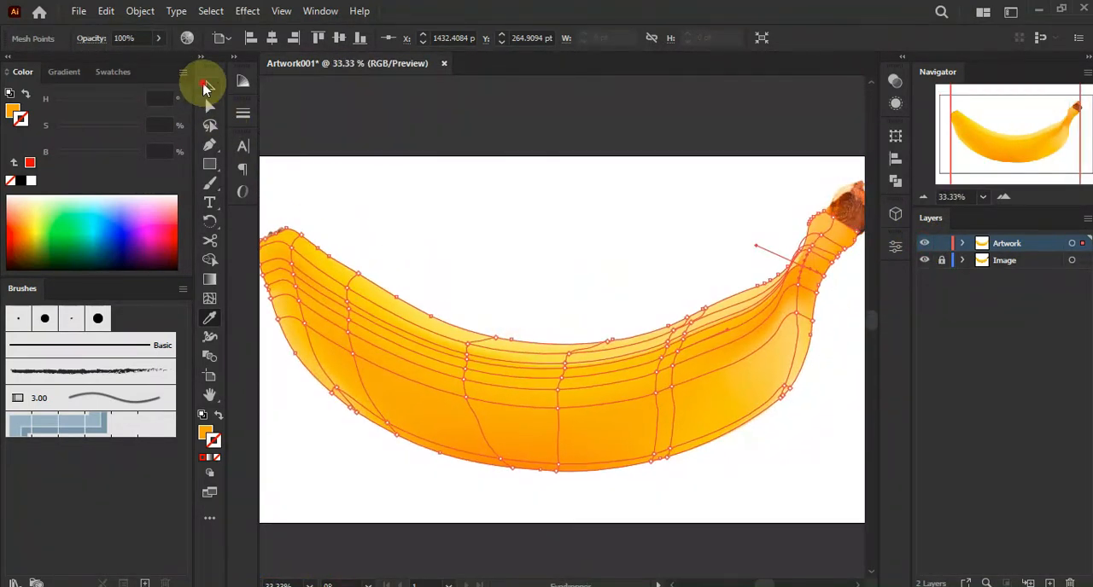
pyautogui.click(428, 185)
pyautogui.scroll(-1, 478, 194)
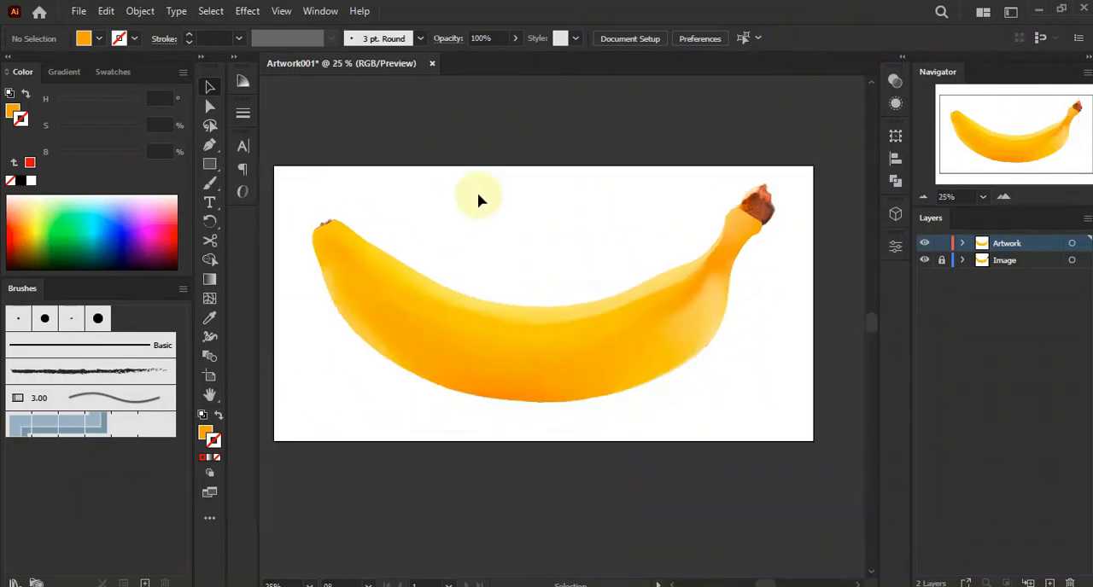
# Add a new layer, and lock and hide the Artwork layer
pyautogui.click(923, 243)
pyautogui.click(923, 243)
pyautogui.click(923, 243)
pyautogui.click(924, 243)
pyautogui.click(1022, 245)
pyautogui.click(1050, 583)
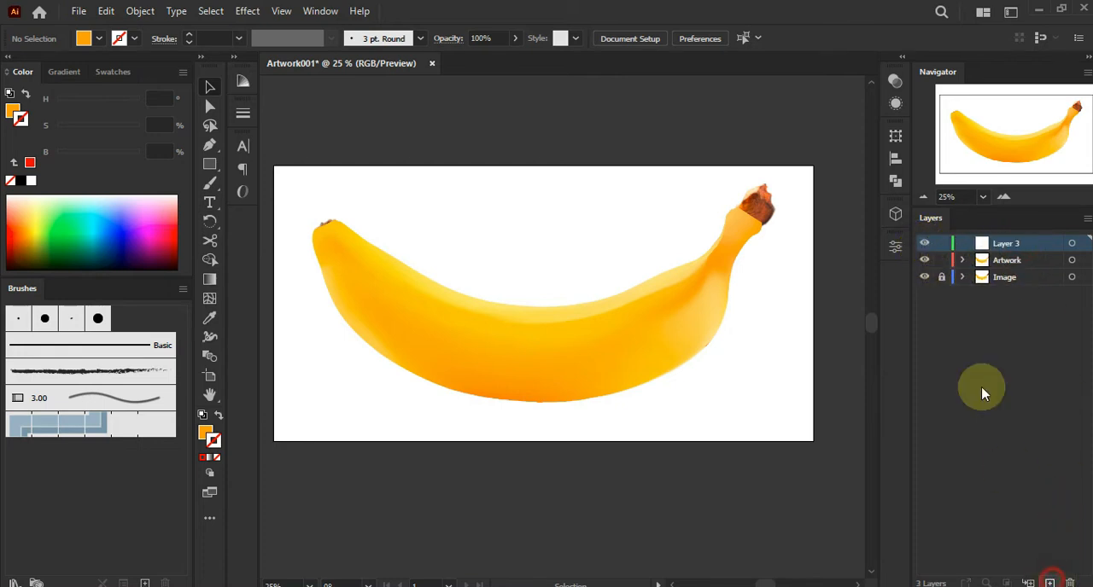
pyautogui.click(944, 263)
pyautogui.click(924, 260)
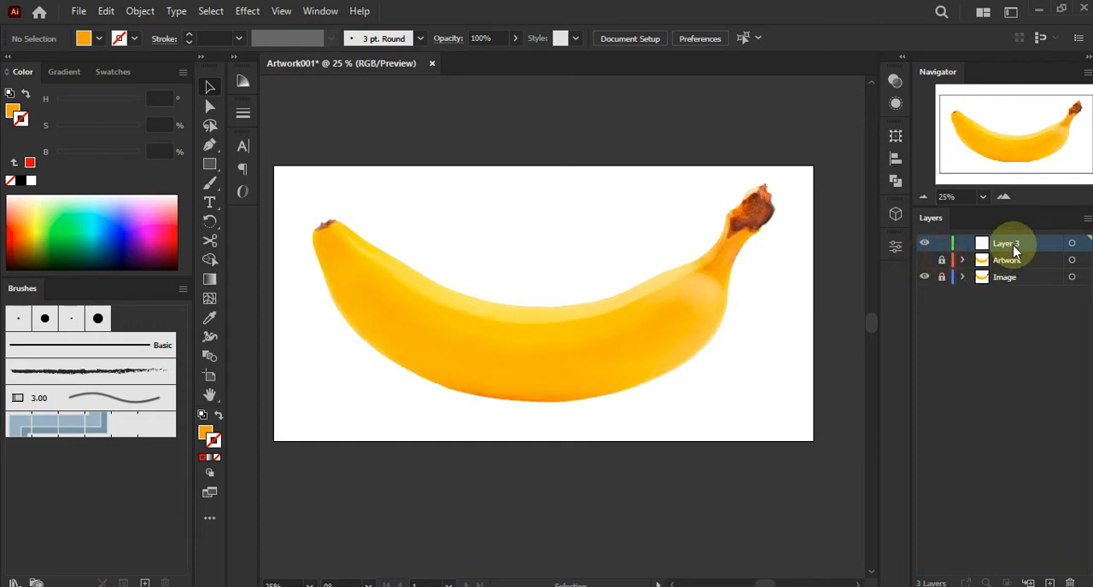
# With the Pen tool, zoom in on the stem tip and start tracing its outline along the upper-left edge
pyautogui.click(213, 147)
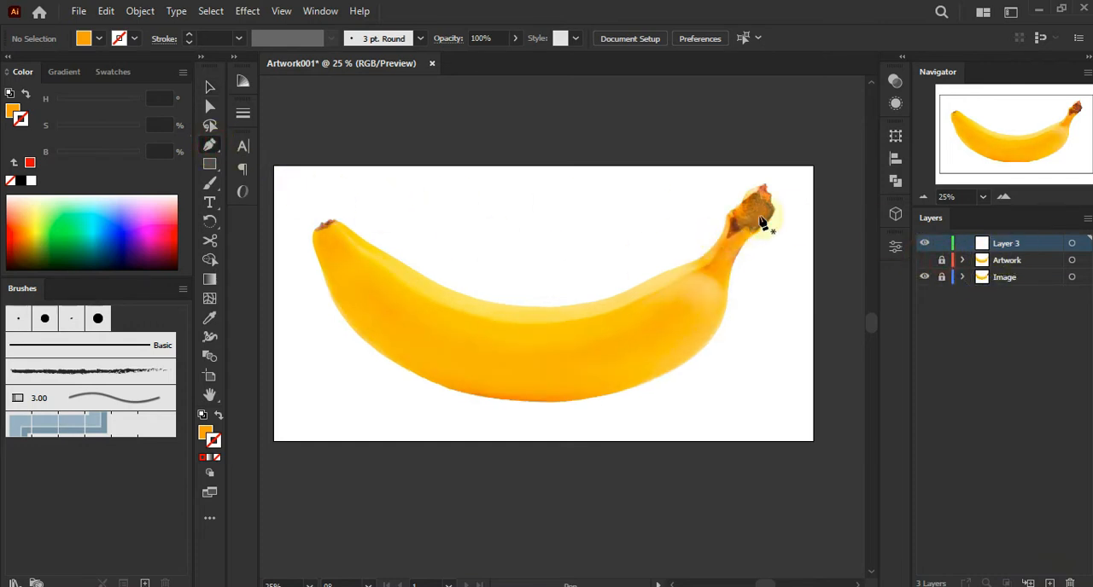
pyautogui.scroll(5, 751, 209)
pyautogui.moveTo(752, 184); pyautogui.dragTo(618, 207)
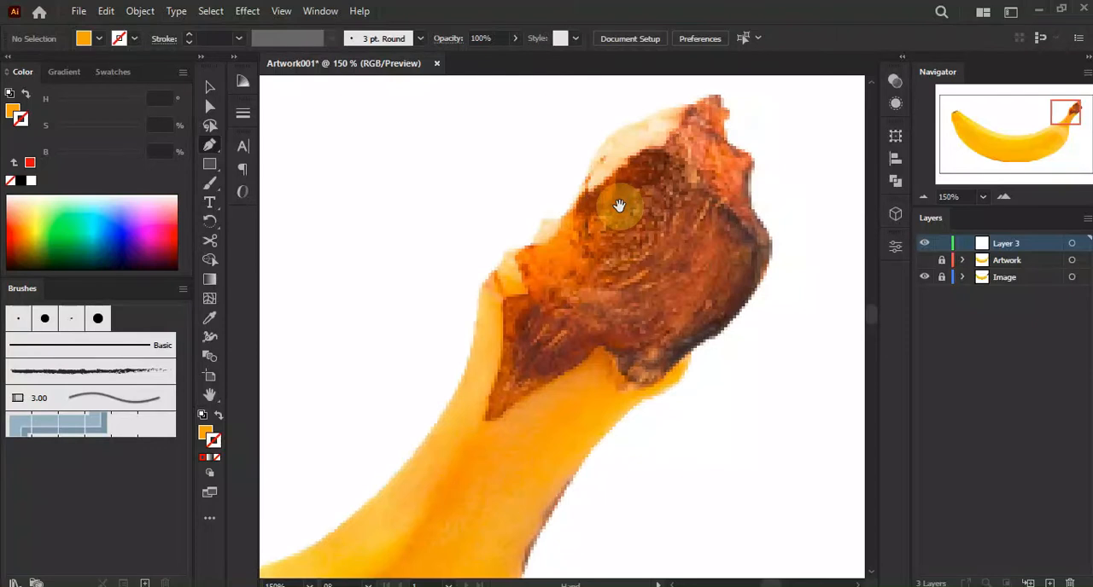
pyautogui.moveTo(505, 301); pyautogui.dragTo(541, 240)
pyautogui.click(517, 266)
pyautogui.click(528, 241)
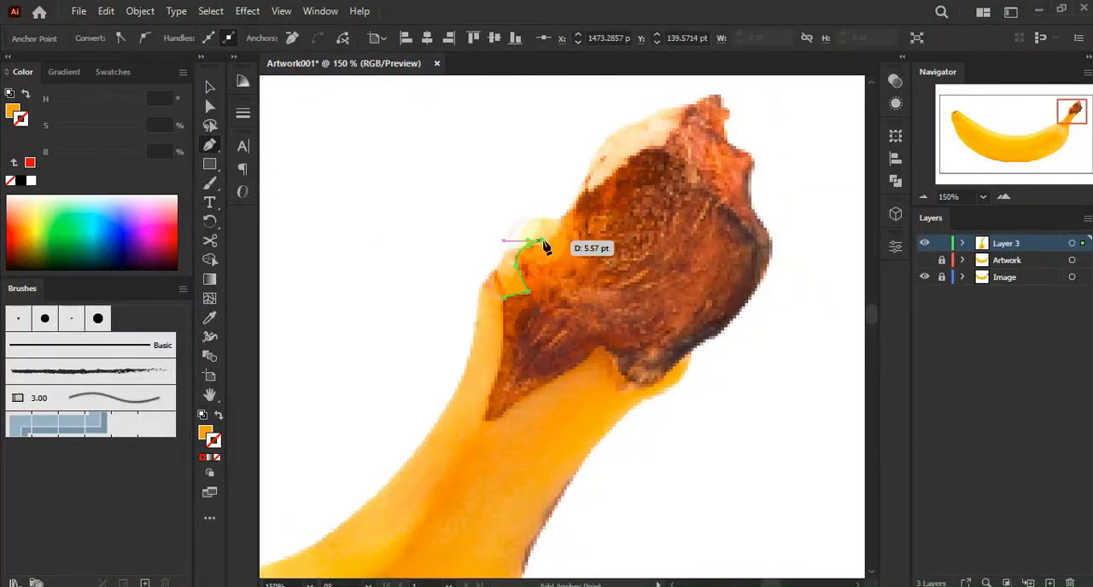
pyautogui.moveTo(537, 229); pyautogui.dragTo(543, 231)
pyautogui.click(561, 218)
pyautogui.click(571, 206)
pyautogui.click(590, 168)
pyautogui.click(600, 146)
pyautogui.click(616, 132)
pyautogui.click(634, 123)
pyautogui.click(657, 116)
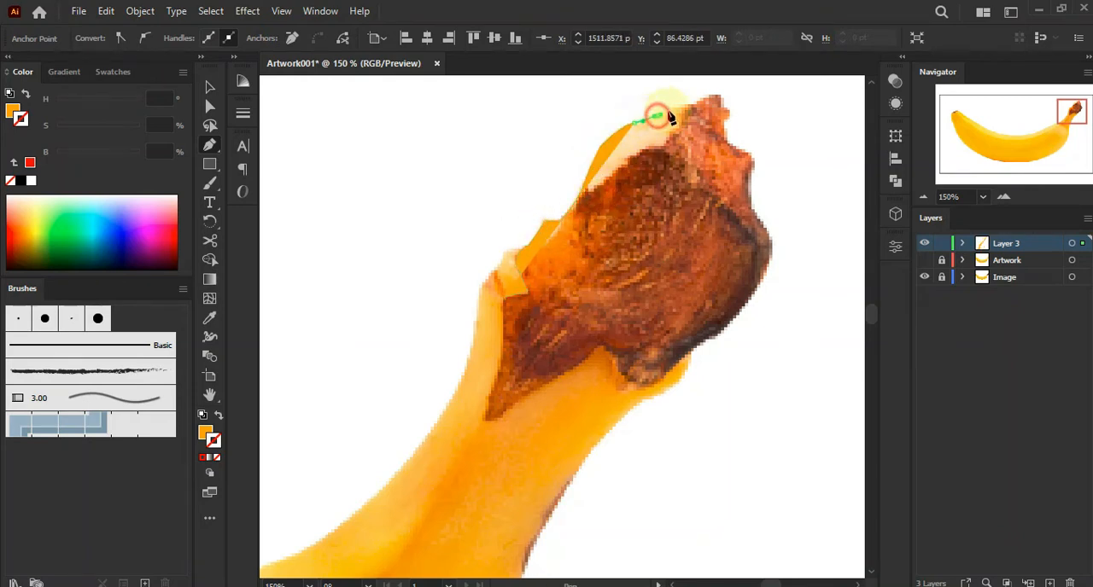
# Continue tracing the stem tip outline around its top, right side and lower edge
pyautogui.click(678, 106)
pyautogui.click(685, 109)
pyautogui.click(722, 96)
pyautogui.click(728, 133)
pyautogui.click(728, 143)
pyautogui.click(747, 155)
pyautogui.click(756, 161)
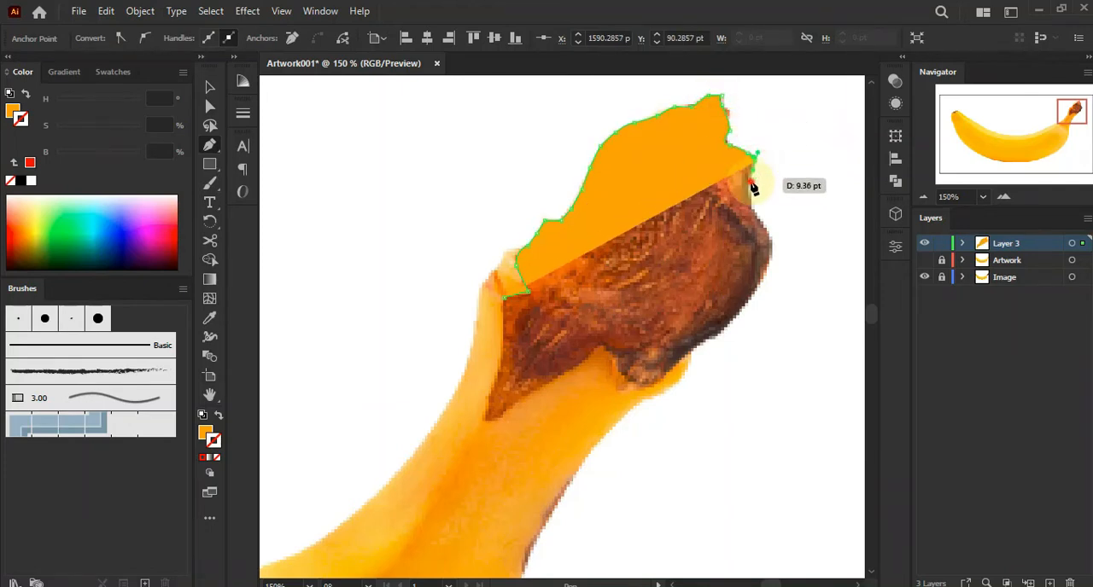
pyautogui.click(752, 181)
pyautogui.click(755, 213)
pyautogui.click(766, 285)
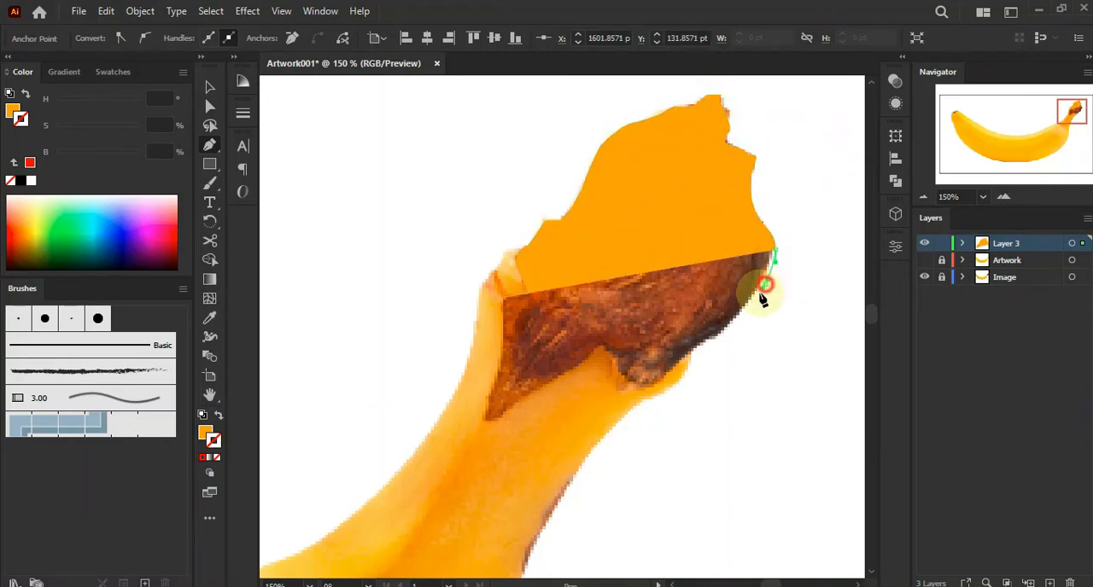
pyautogui.click(749, 309)
pyautogui.click(727, 327)
pyautogui.click(701, 345)
pyautogui.click(680, 365)
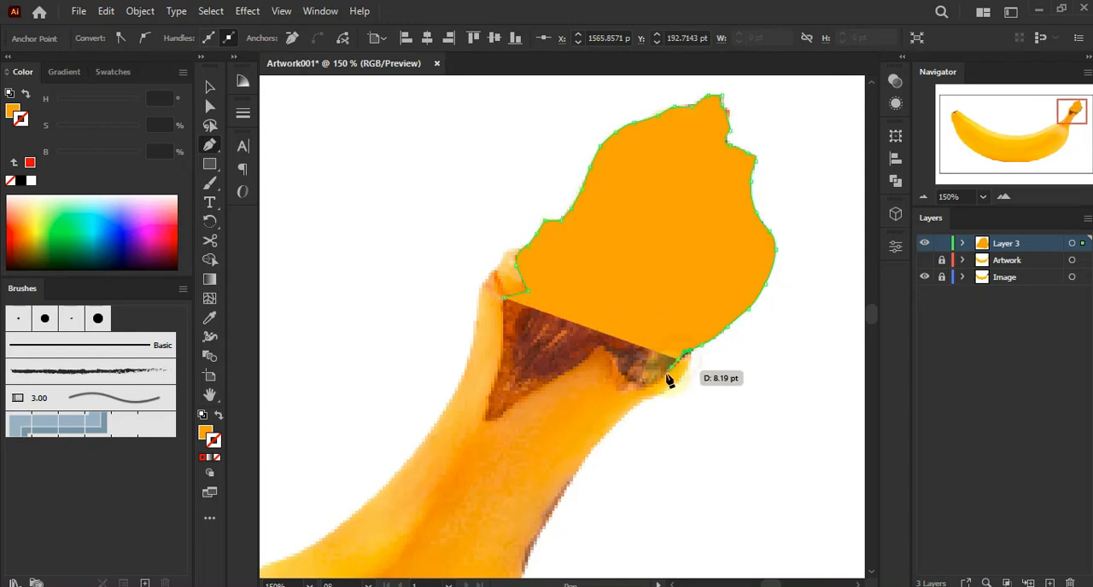
pyautogui.click(659, 378)
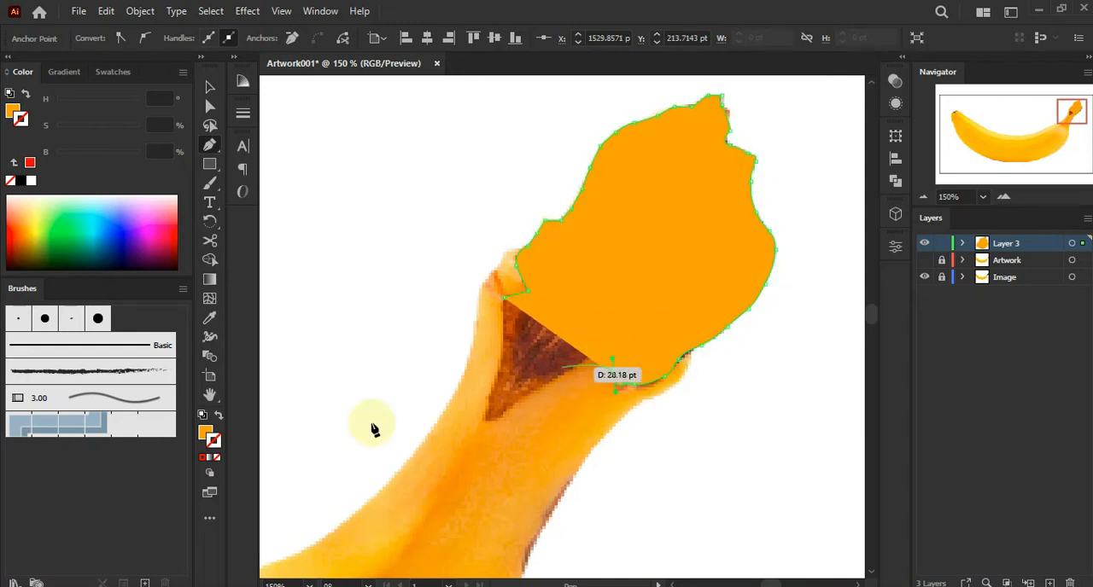
# Close the stem tip outline and swap its fill and stroke so it shows as an outline only
pyautogui.click(218, 415)
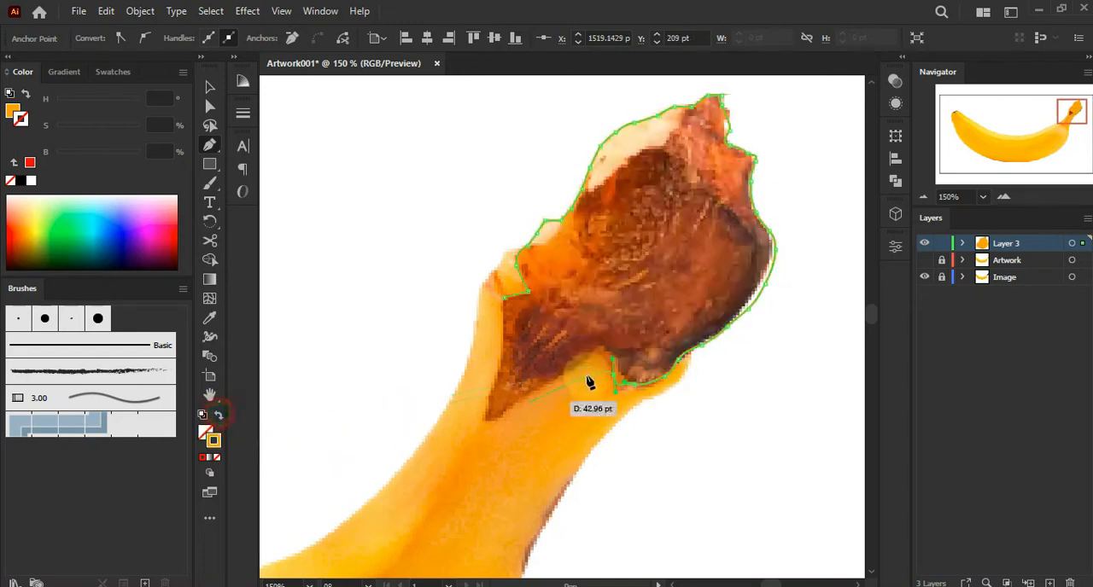
pyautogui.hotkey('ctrl', 'z')
pyautogui.keyDown('ctrl'); pyautogui.click(633, 391); pyautogui.keyUp('ctrl')
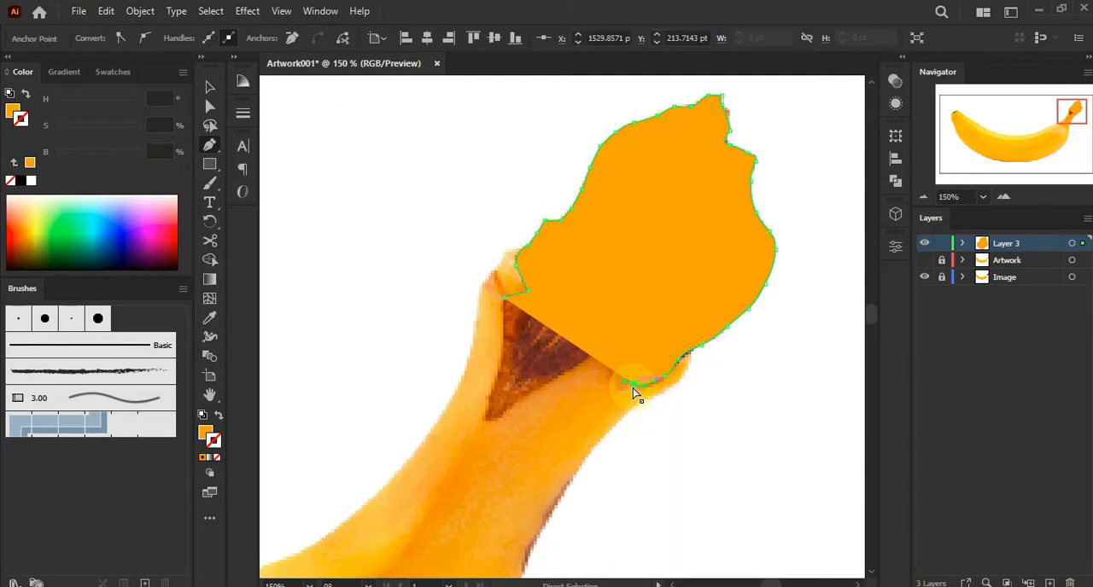
pyautogui.click(636, 390)
pyautogui.click(218, 416)
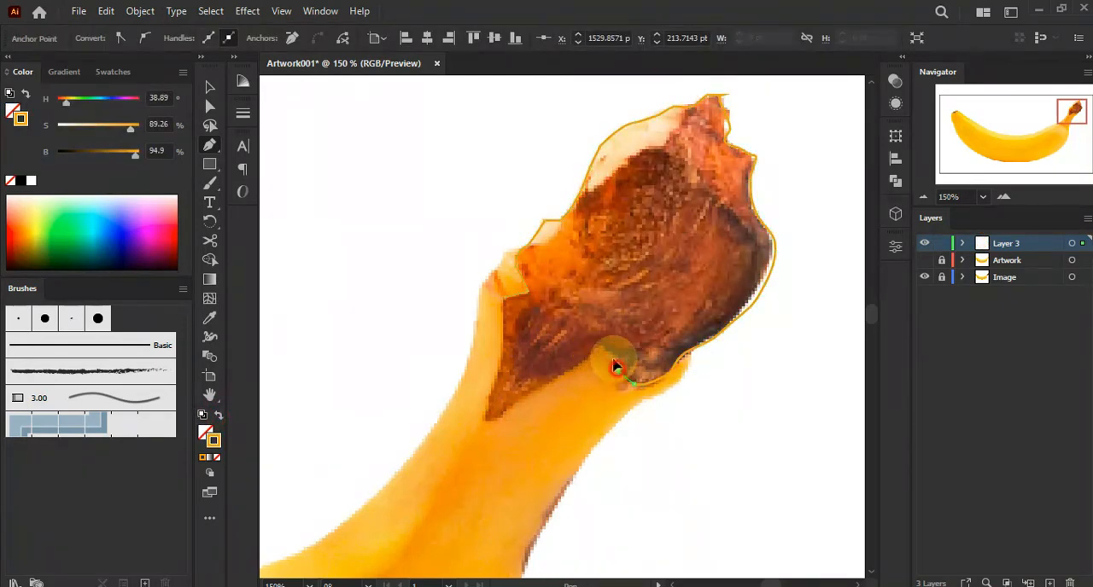
# Draw a highlight shape over the stem tip's upper-left edge, extending beyond the outline
pyautogui.moveTo(603, 353); pyautogui.dragTo(505, 413)
pyautogui.moveTo(499, 421); pyautogui.dragTo(499, 372)
pyautogui.moveTo(504, 300); pyautogui.dragTo(505, 306)
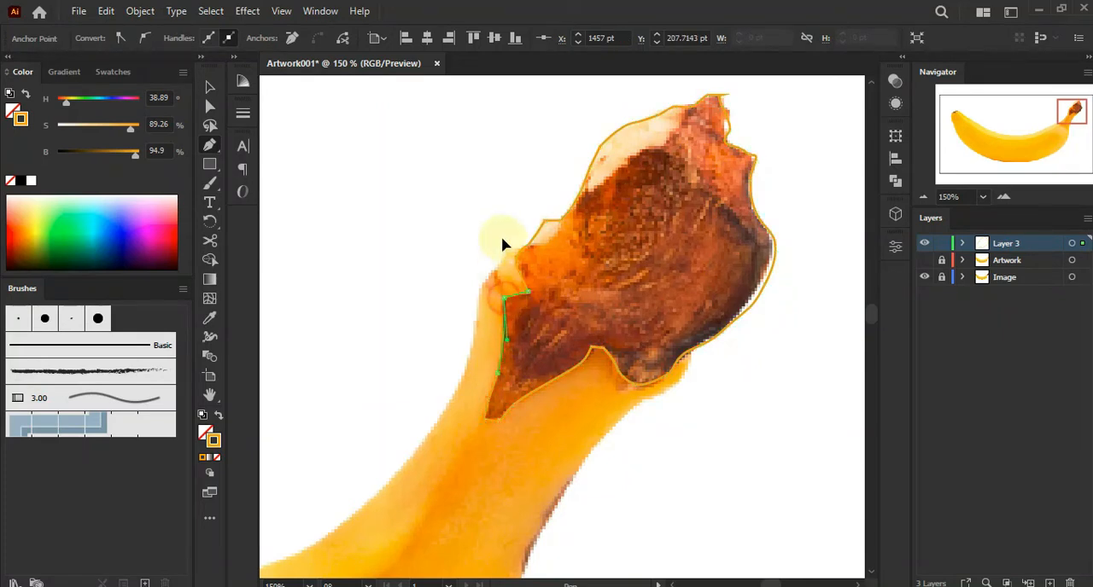
pyautogui.moveTo(635, 184); pyautogui.dragTo(587, 233)
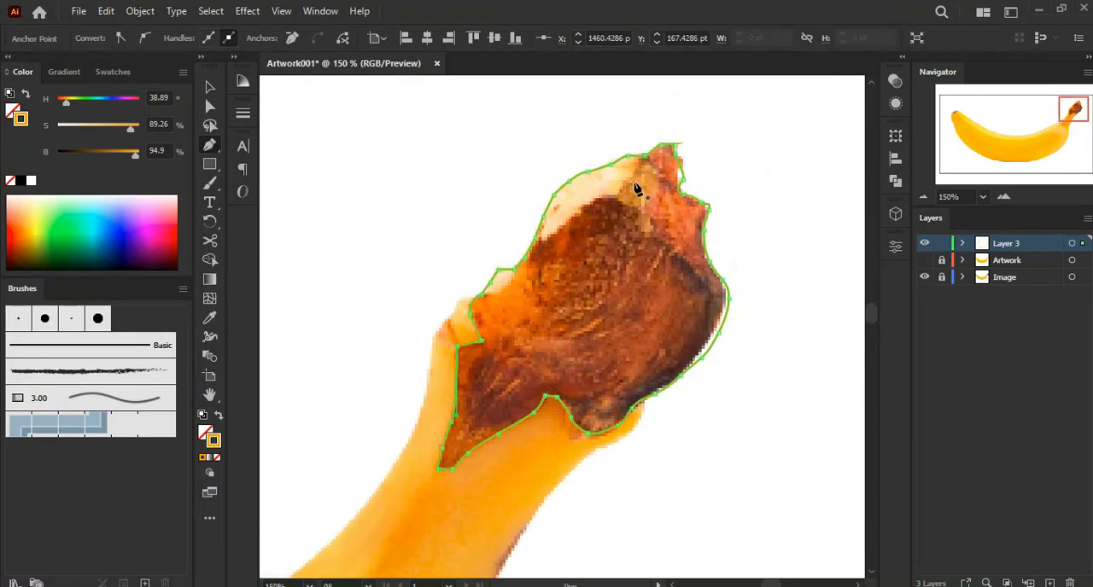
pyautogui.moveTo(654, 130); pyautogui.dragTo(604, 213)
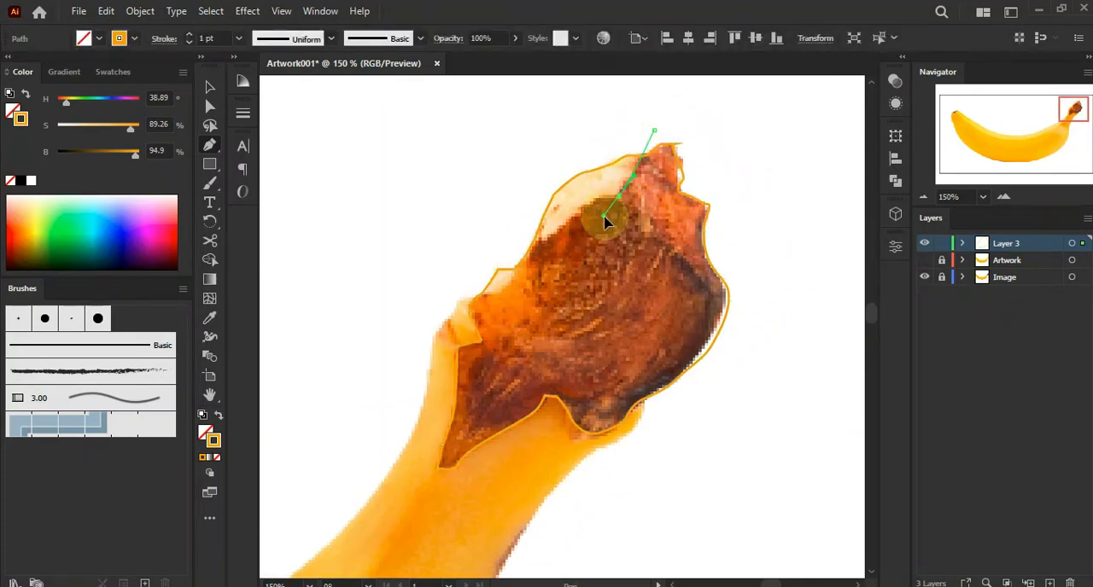
pyautogui.click(619, 196)
pyautogui.moveTo(543, 242); pyautogui.dragTo(532, 254)
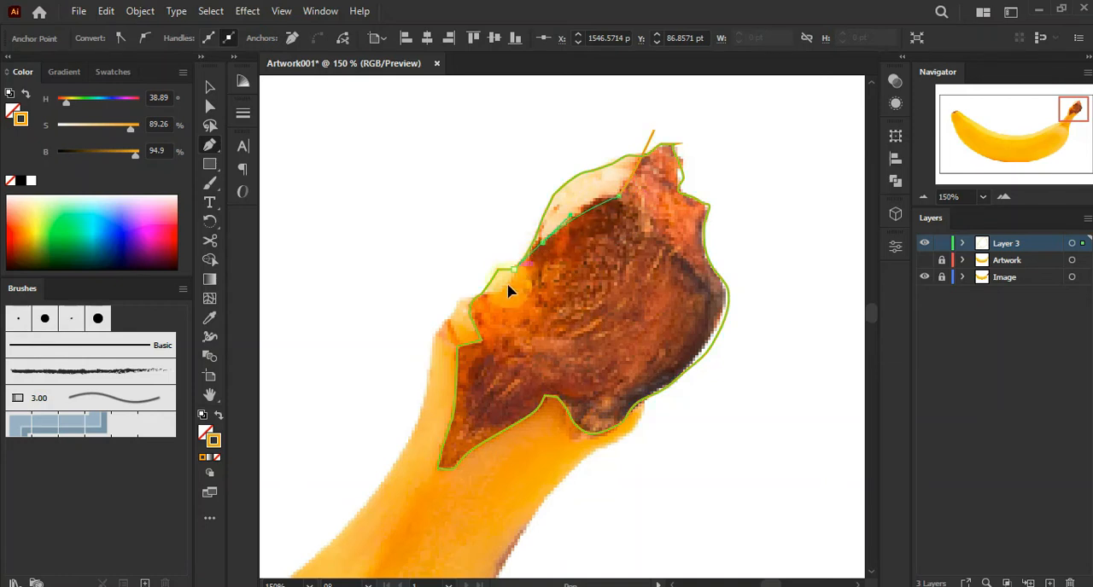
pyautogui.moveTo(491, 289); pyautogui.dragTo(490, 282)
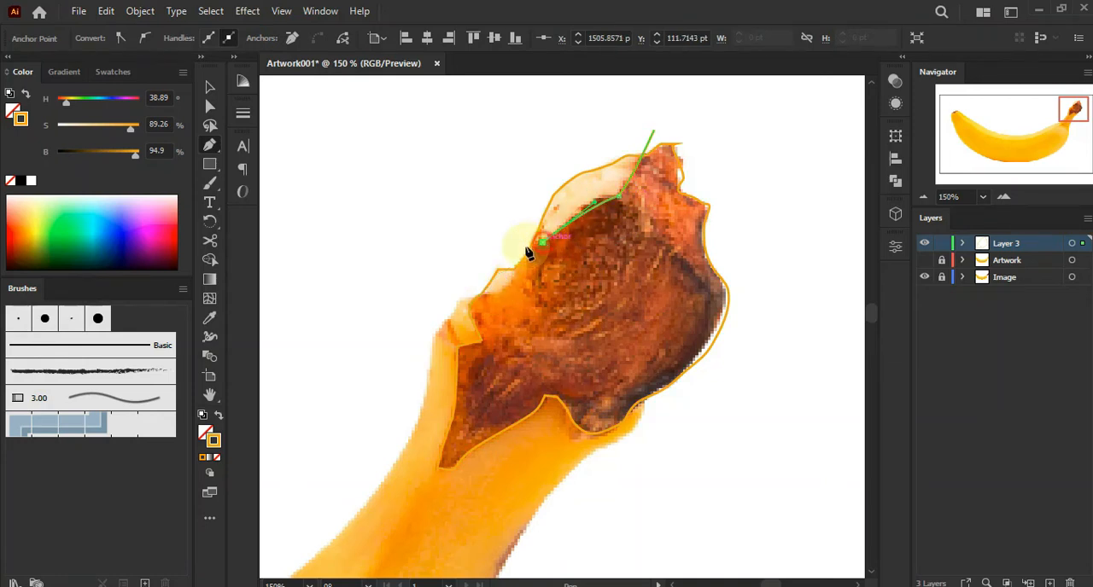
pyautogui.click(530, 161)
pyautogui.click(655, 128)
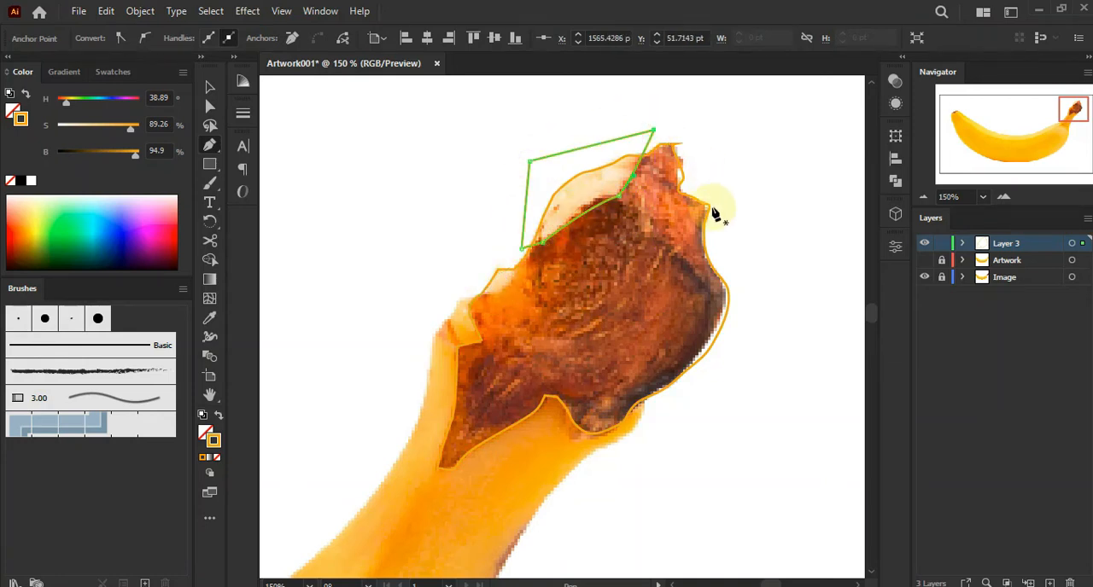
# Start a shadow shape with curved segments following the stem tip's right edge and lower middle
pyautogui.click(721, 194)
pyautogui.moveTo(699, 259); pyautogui.dragTo(626, 219)
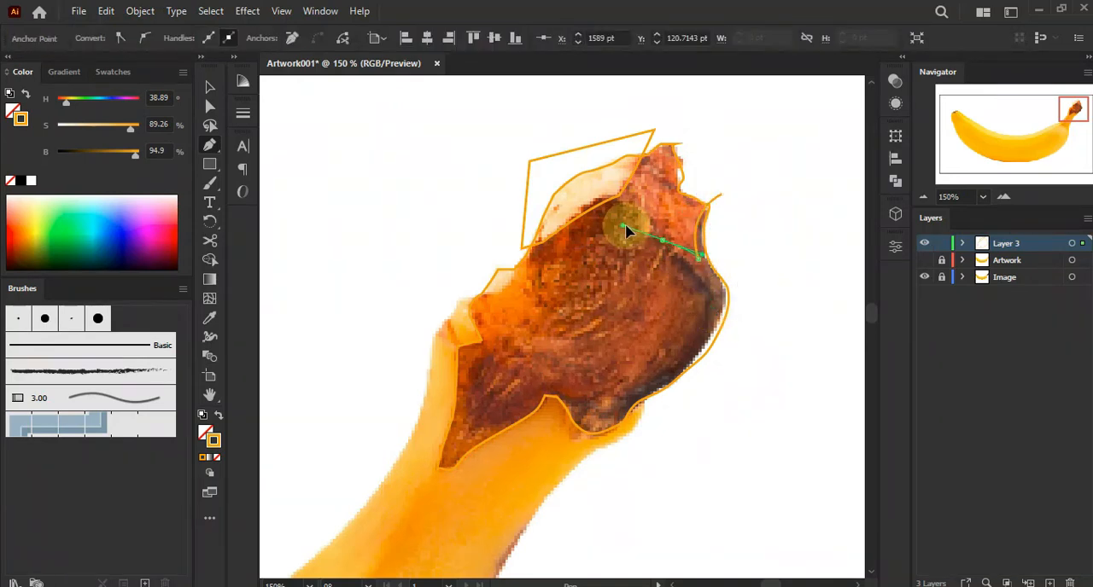
pyautogui.moveTo(692, 308); pyautogui.dragTo(700, 337)
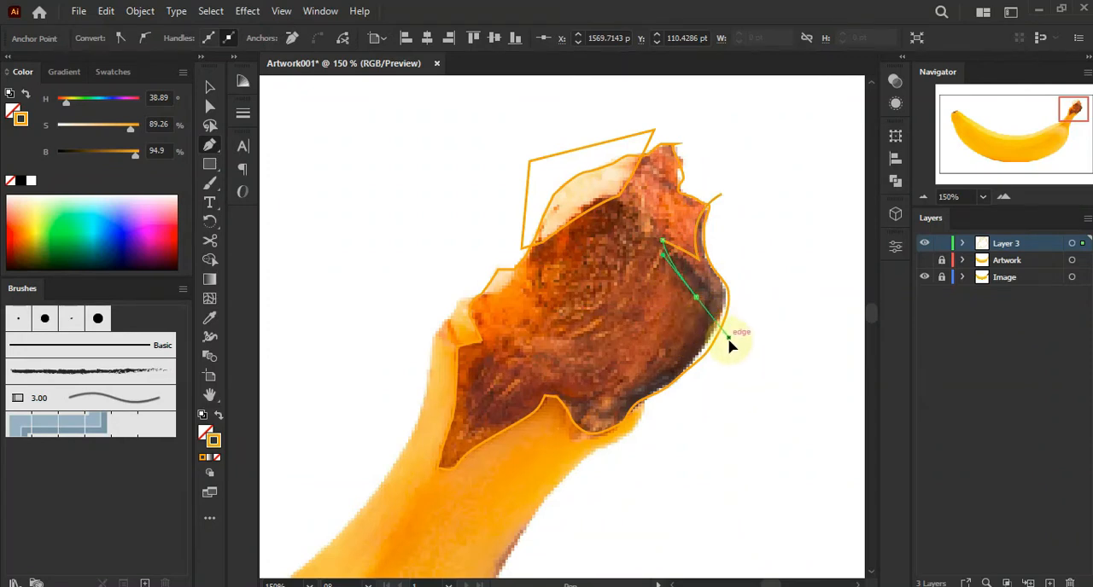
pyautogui.moveTo(660, 363); pyautogui.dragTo(635, 387)
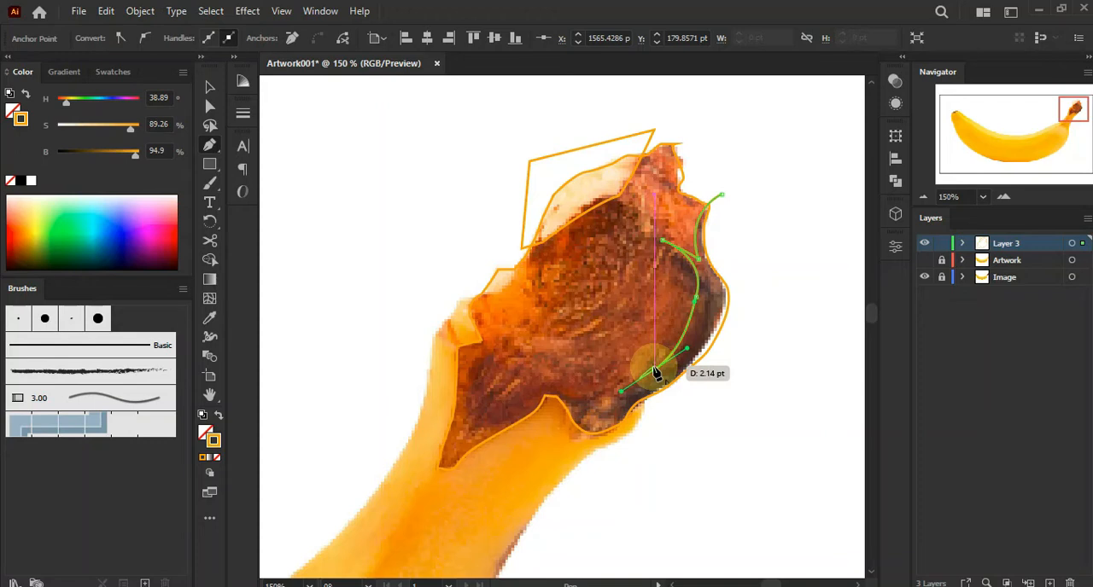
pyautogui.moveTo(570, 388); pyautogui.dragTo(512, 375)
pyautogui.click(570, 384)
pyautogui.keyDown('ctrl'); pyautogui.click(575, 397); pyautogui.keyUp('ctrl')
pyautogui.click(571, 389)
pyautogui.moveTo(609, 376); pyautogui.dragTo(631, 363)
pyautogui.click(609, 377)
pyautogui.moveTo(535, 362); pyautogui.dragTo(507, 345)
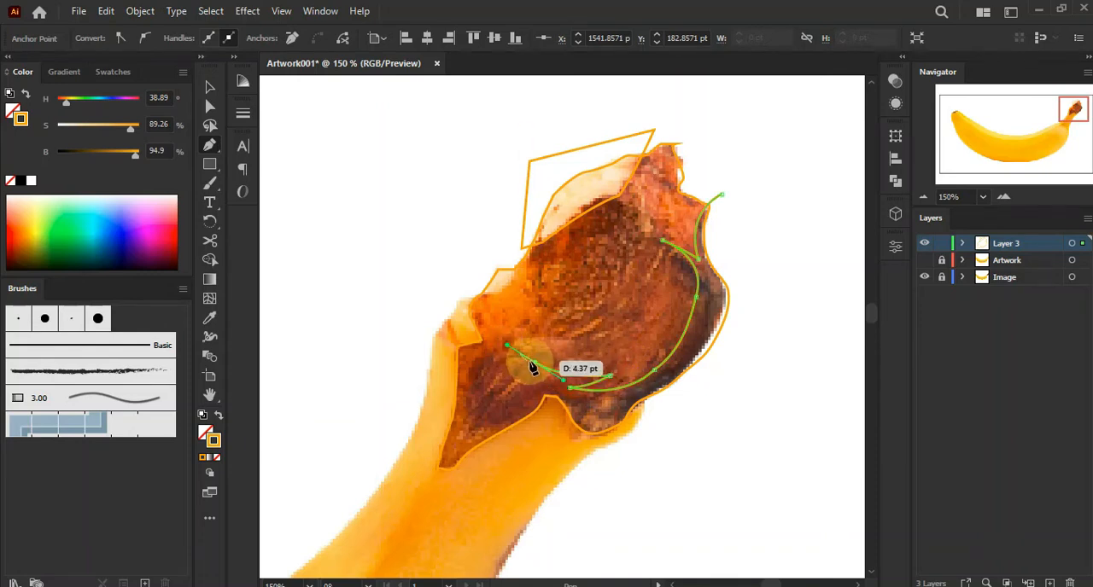
# Continue the shadow shape along the lower-left edge and close it outside the outline
pyautogui.click(537, 364)
pyautogui.moveTo(502, 404); pyautogui.dragTo(448, 386)
pyautogui.click(501, 406)
pyautogui.click(461, 441)
pyautogui.moveTo(431, 349); pyautogui.dragTo(430, 349)
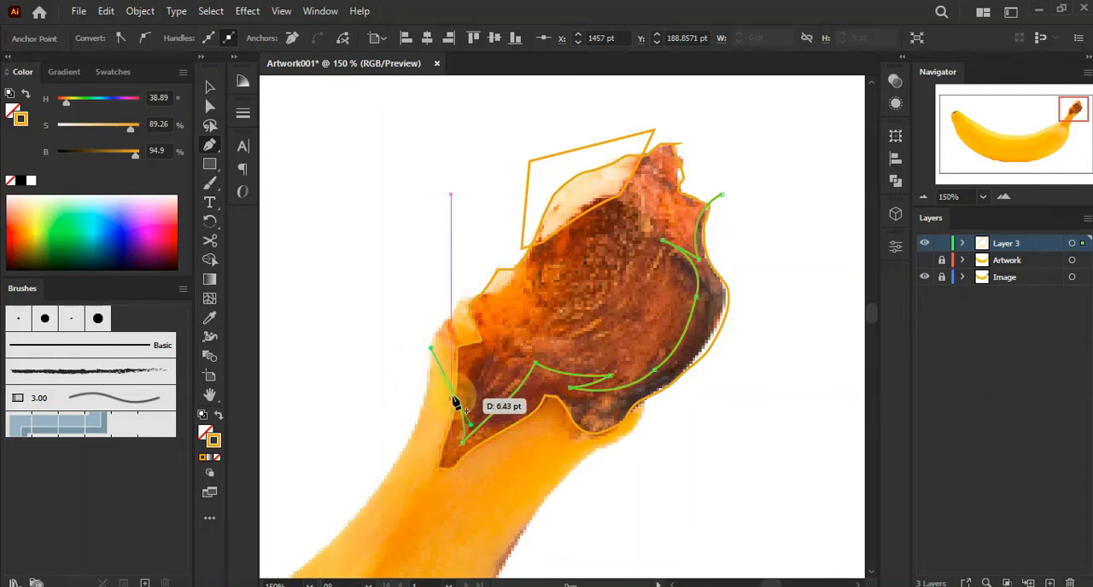
pyautogui.click(425, 459)
pyautogui.click(433, 486)
pyautogui.click(622, 486)
pyautogui.click(736, 384)
pyautogui.click(777, 242)
pyautogui.click(722, 196)
# Select all stem shapes and use Shape Builder to remove the parts lying outside the stem outline
pyautogui.click(210, 86)
pyautogui.moveTo(410, 130); pyautogui.dragTo(613, 447)
pyautogui.moveTo(717, 499); pyautogui.dragTo(715, 512)
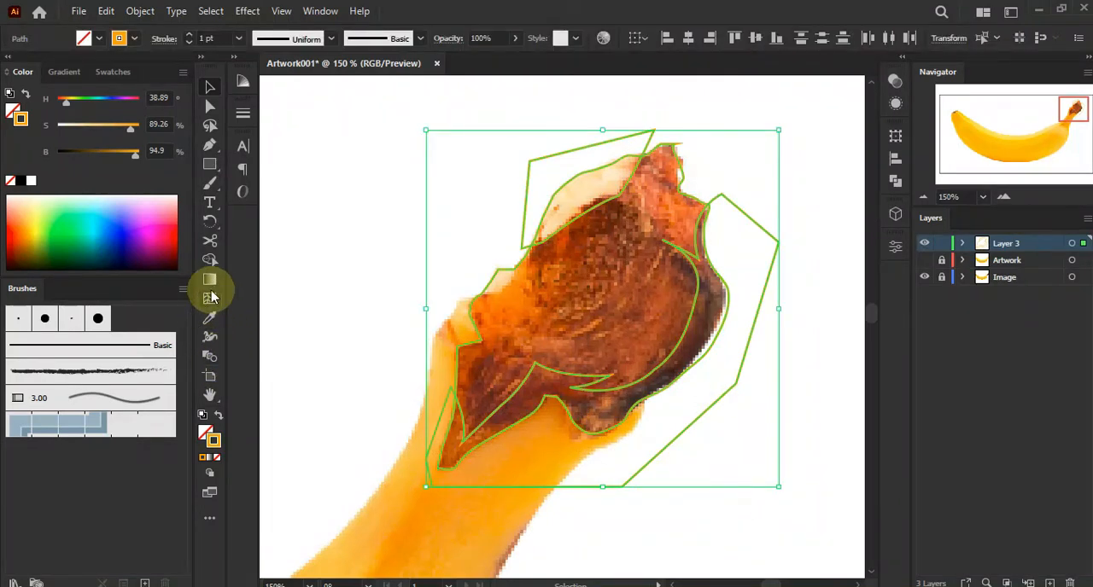
pyautogui.click(211, 261)
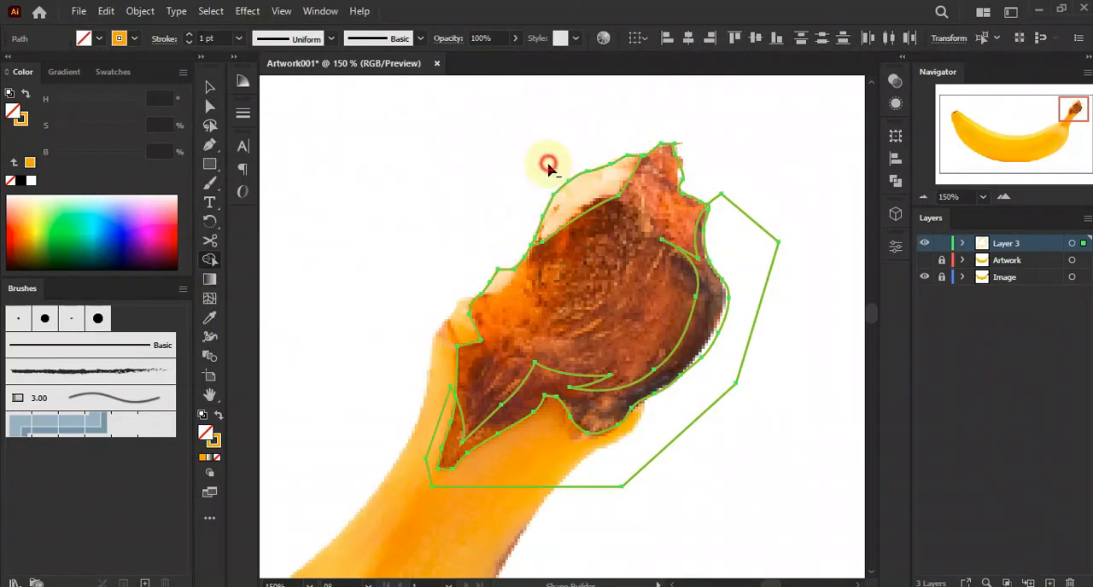
pyautogui.keyDown('alt'); pyautogui.click(751, 268); pyautogui.keyUp('alt')
pyautogui.click(210, 86)
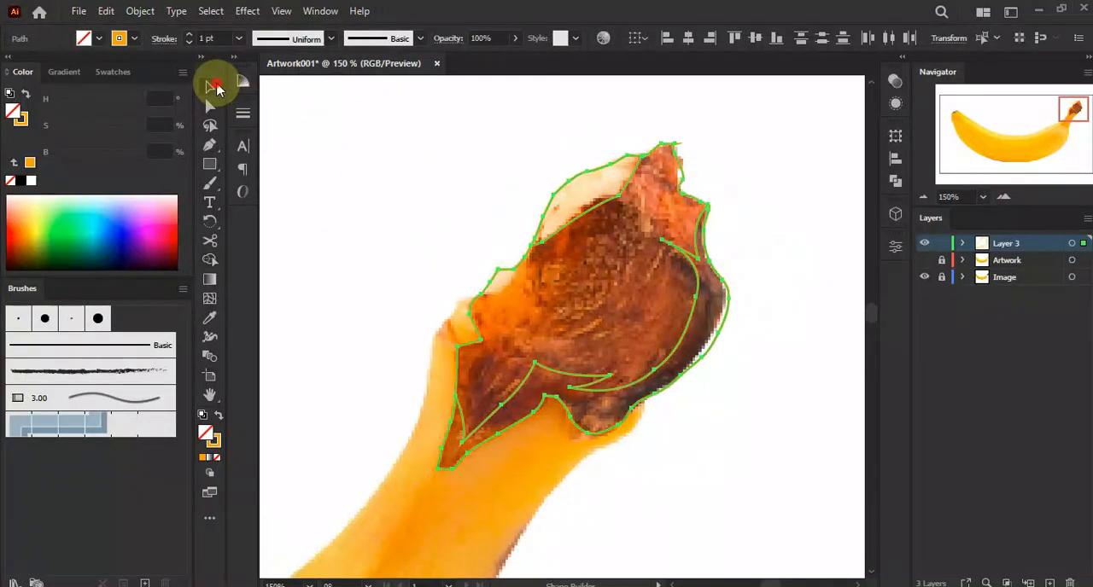
pyautogui.click(350, 113)
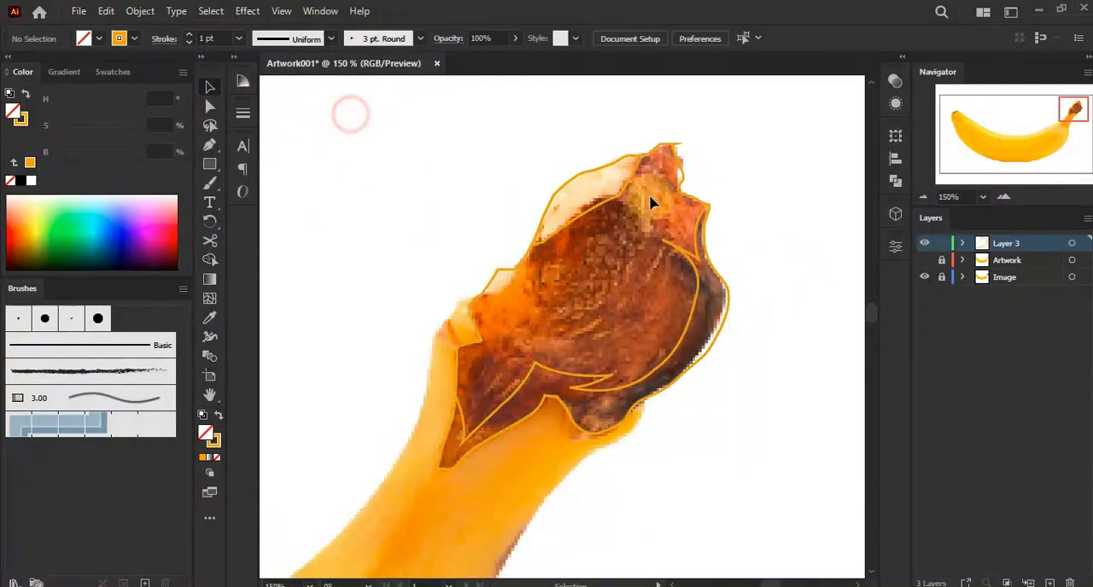
# Fill the stem outline with a brown swatch and the upper and right-side edge shapes with dark brown
pyautogui.click(682, 167)
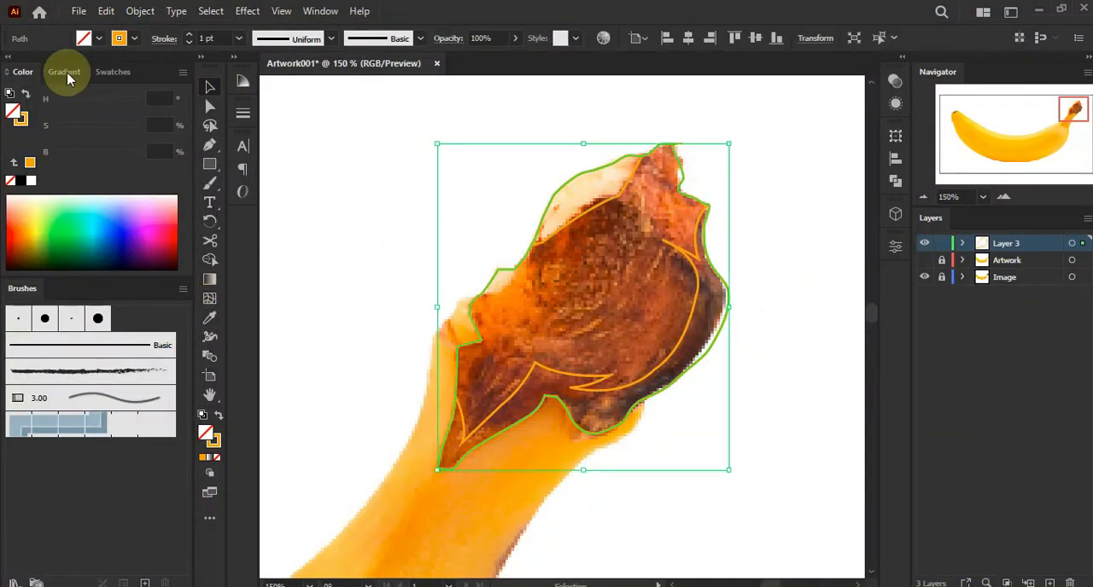
pyautogui.click(126, 73)
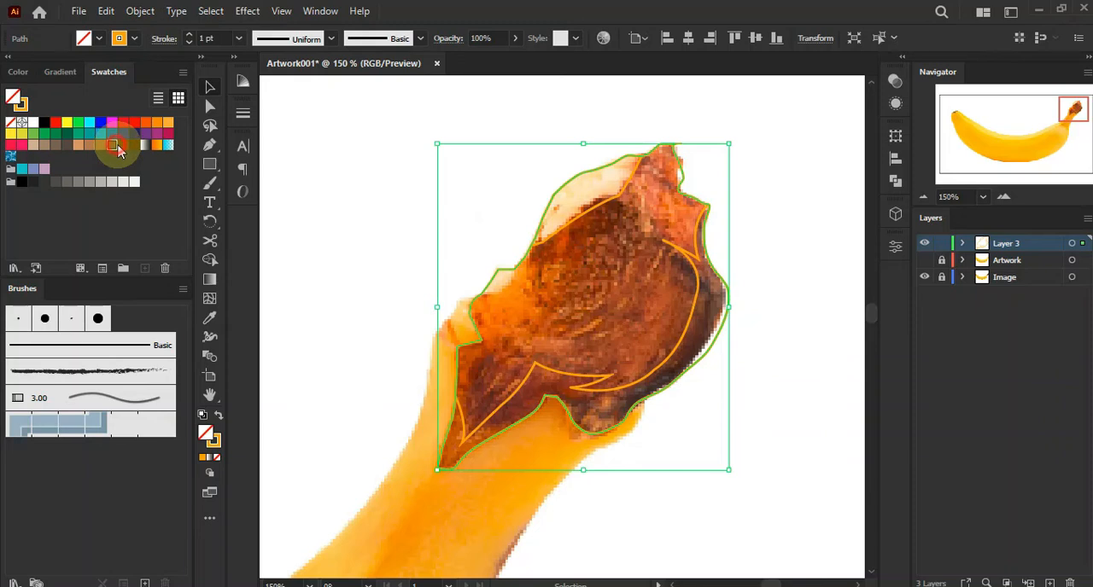
pyautogui.click(112, 145)
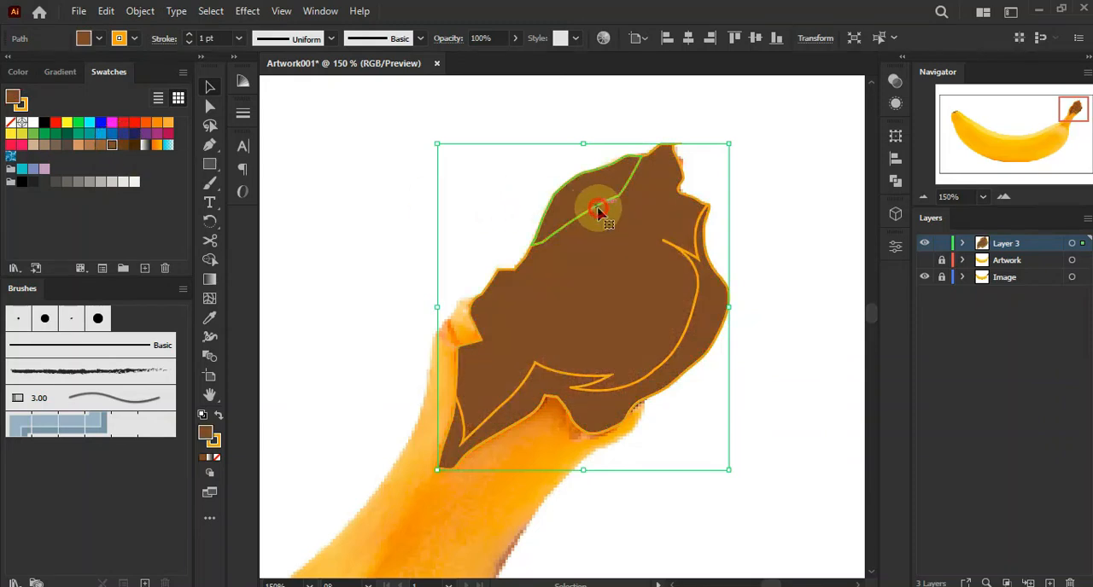
pyautogui.click(597, 211)
pyautogui.click(134, 144)
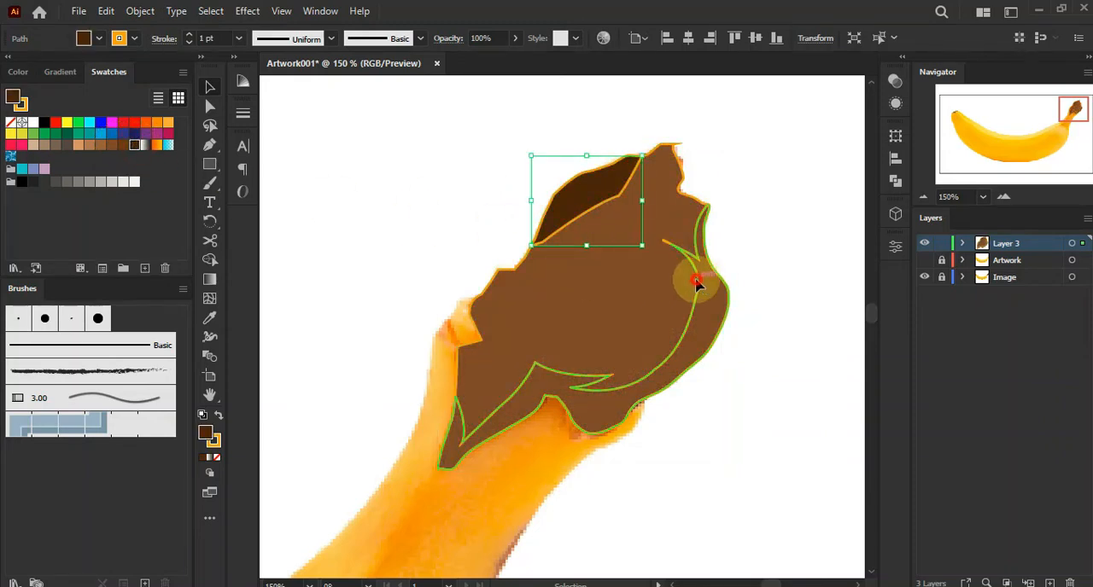
pyautogui.click(695, 285)
pyautogui.click(134, 144)
pyautogui.click(385, 158)
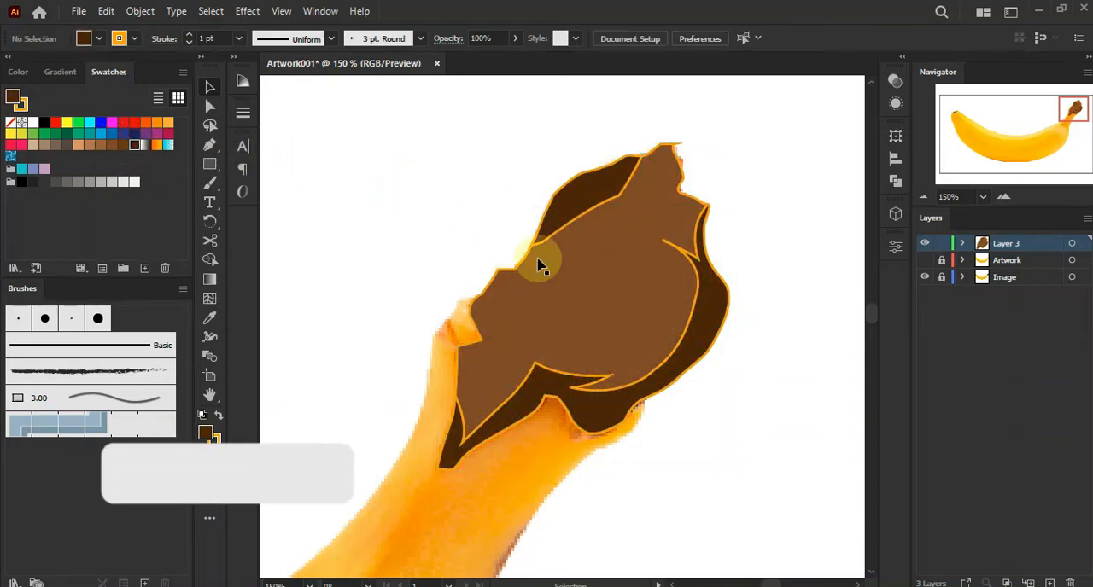
# Select all the stem tip shapes and remove their stroke
pyautogui.moveTo(539, 171); pyautogui.dragTo(755, 406)
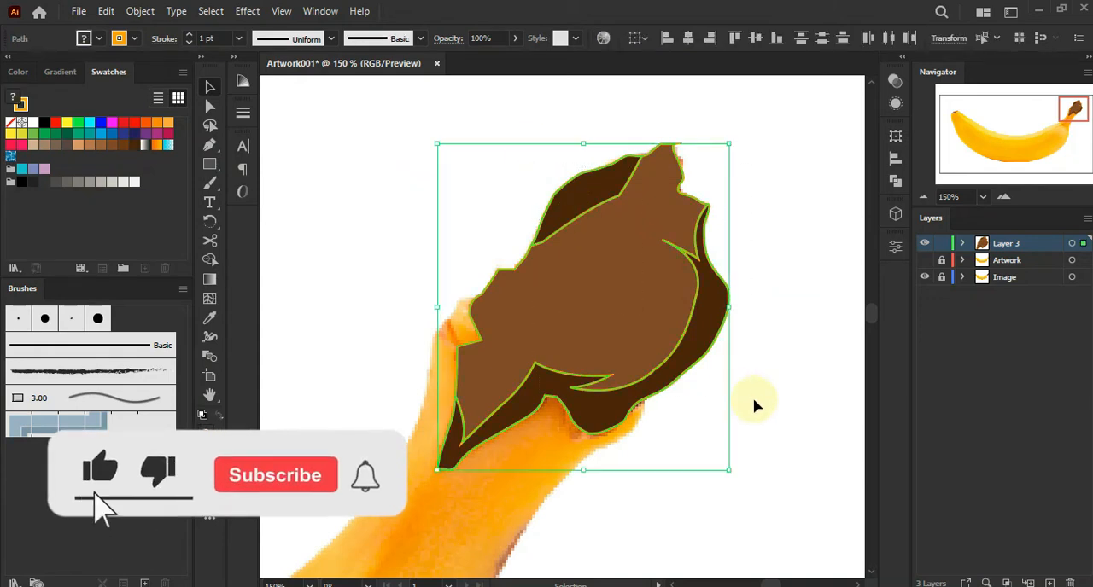
pyautogui.click(215, 439)
pyautogui.click(219, 461)
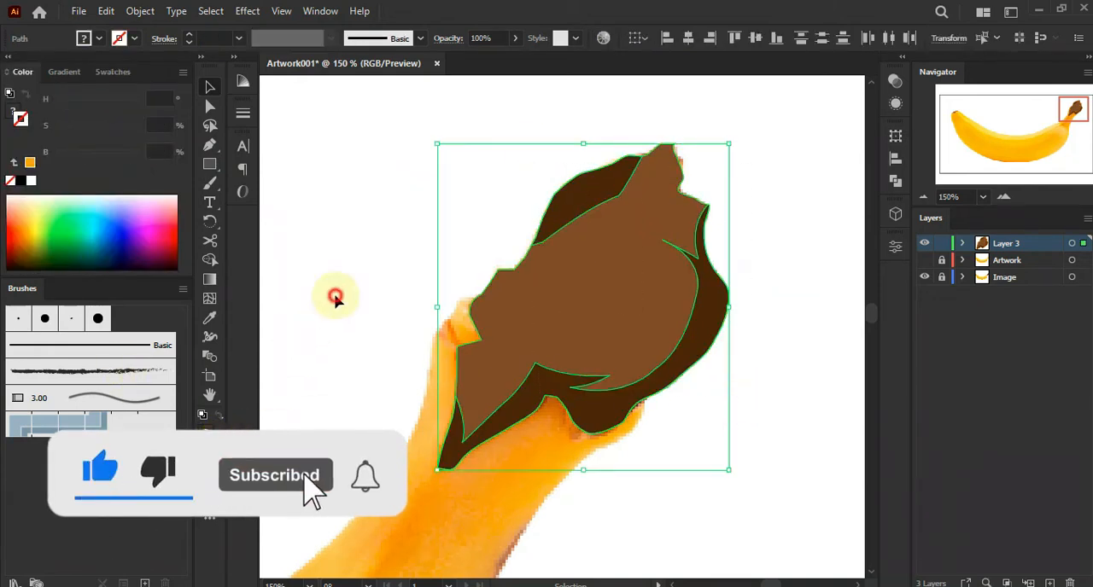
pyautogui.click(337, 297)
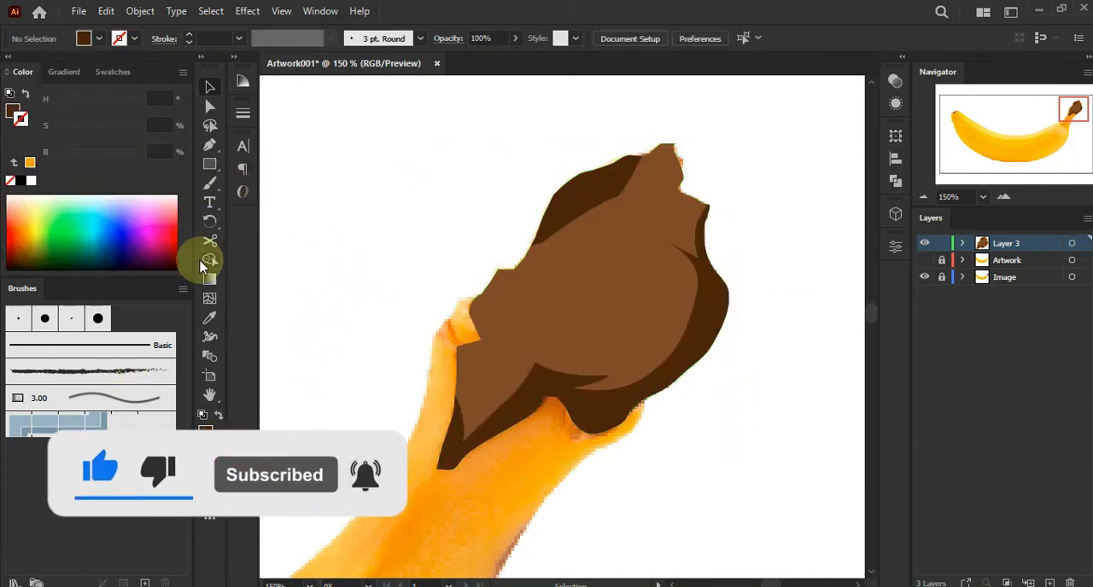
# Draw a curved crescent shading shape across the middle of the stem tip with the Pen tool
pyautogui.click(209, 145)
pyautogui.click(636, 245)
pyautogui.moveTo(565, 326); pyautogui.dragTo(441, 385)
pyautogui.click(550, 345)
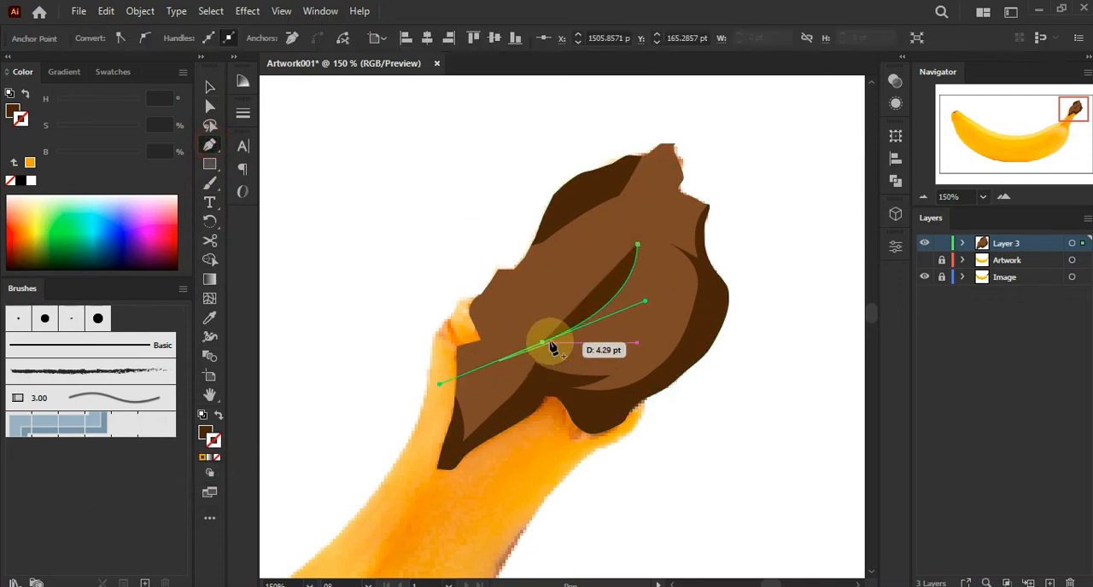
pyautogui.moveTo(549, 348); pyautogui.dragTo(524, 257)
pyautogui.click(600, 297)
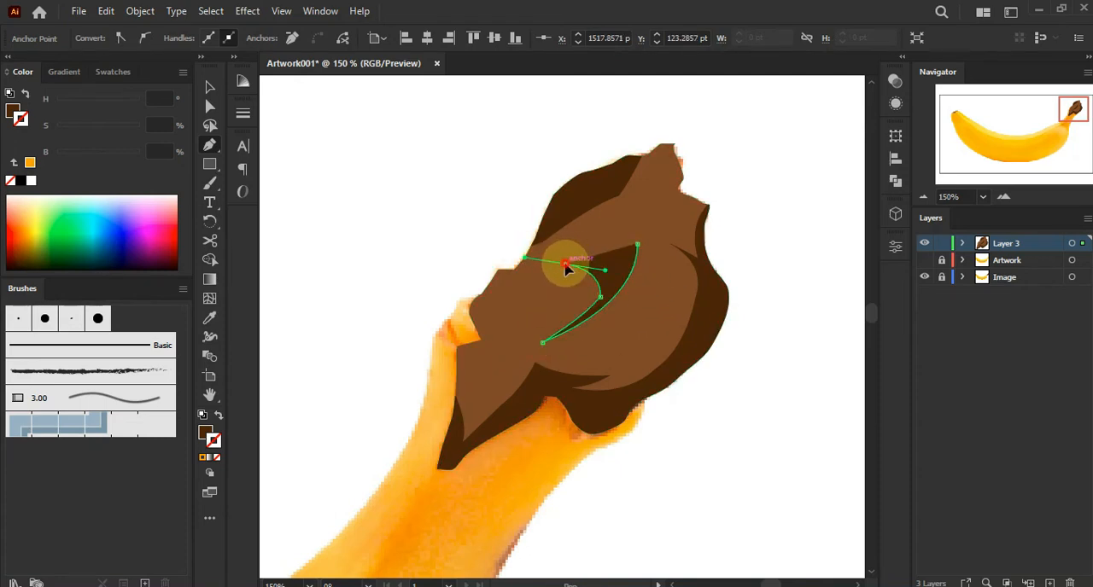
pyautogui.click(565, 264)
# Draw a thin curved sliver shape on the right side of the stem tip
pyautogui.moveTo(613, 251); pyautogui.dragTo(649, 312)
pyautogui.moveTo(614, 348); pyautogui.dragTo(572, 378)
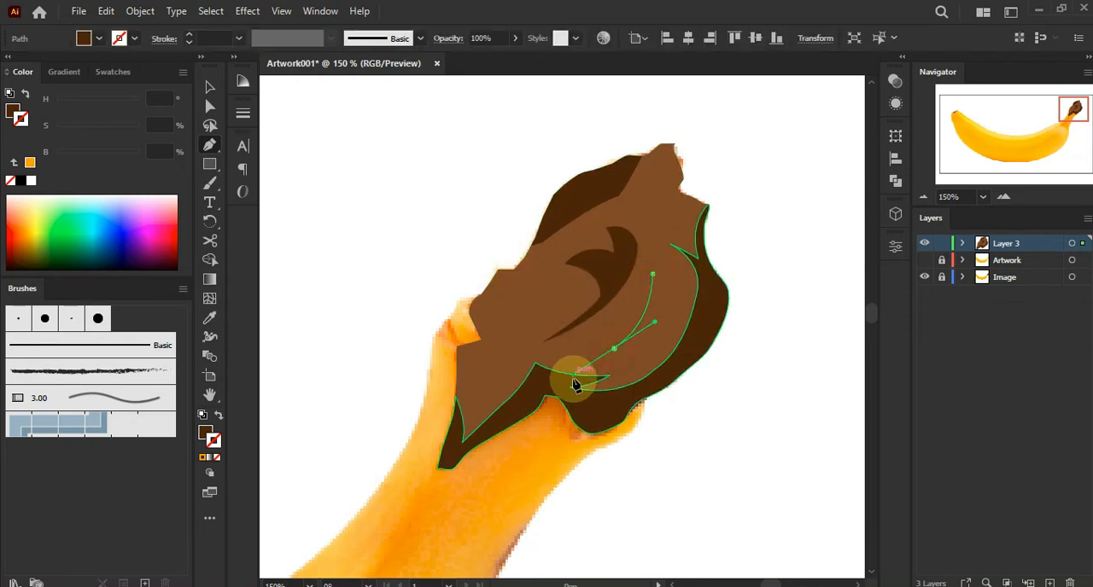
pyautogui.click(615, 348)
pyautogui.moveTo(621, 315); pyautogui.dragTo(654, 246)
pyautogui.click(620, 315)
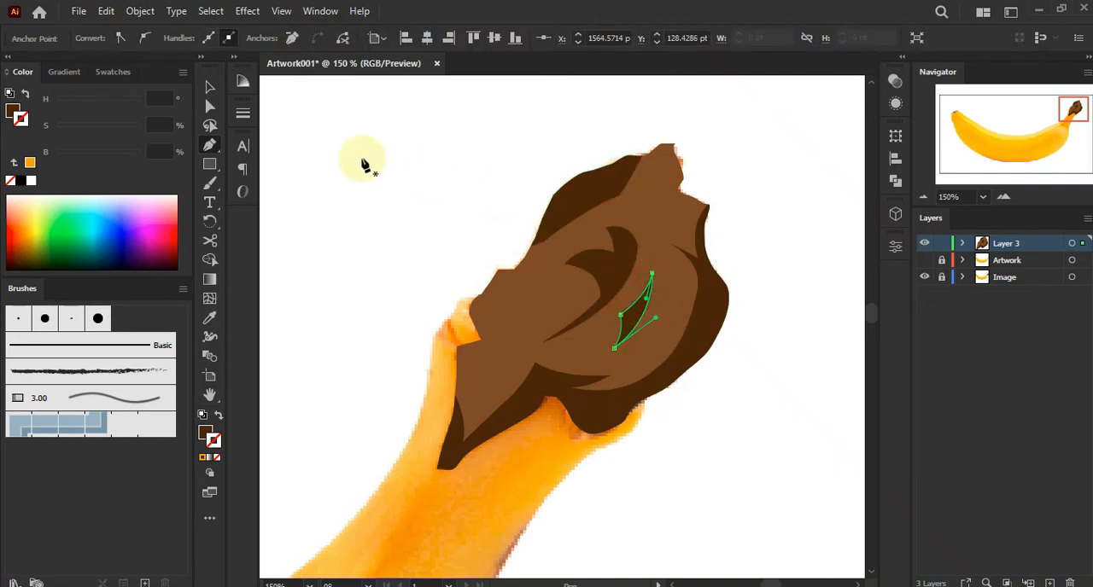
# Draw a small sliver shape at the stem's lower-left neck with the Pen tool
pyautogui.click(211, 88)
pyautogui.click(307, 126)
pyautogui.moveTo(354, 204); pyautogui.dragTo(424, 182)
pyautogui.click(212, 143)
pyautogui.click(549, 318)
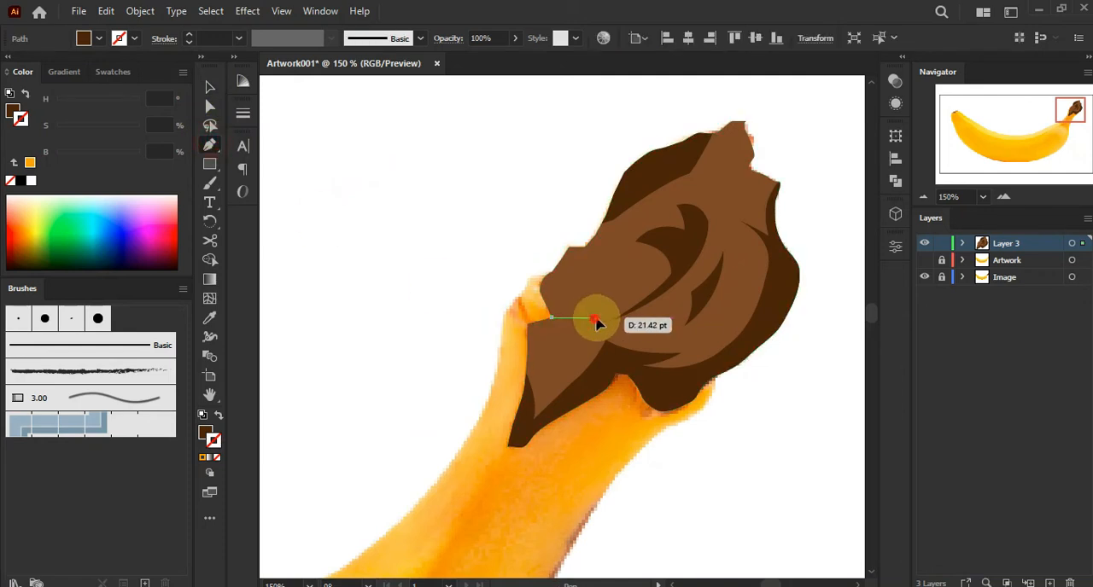
pyautogui.click(594, 318)
pyautogui.moveTo(527, 323); pyautogui.dragTo(492, 314)
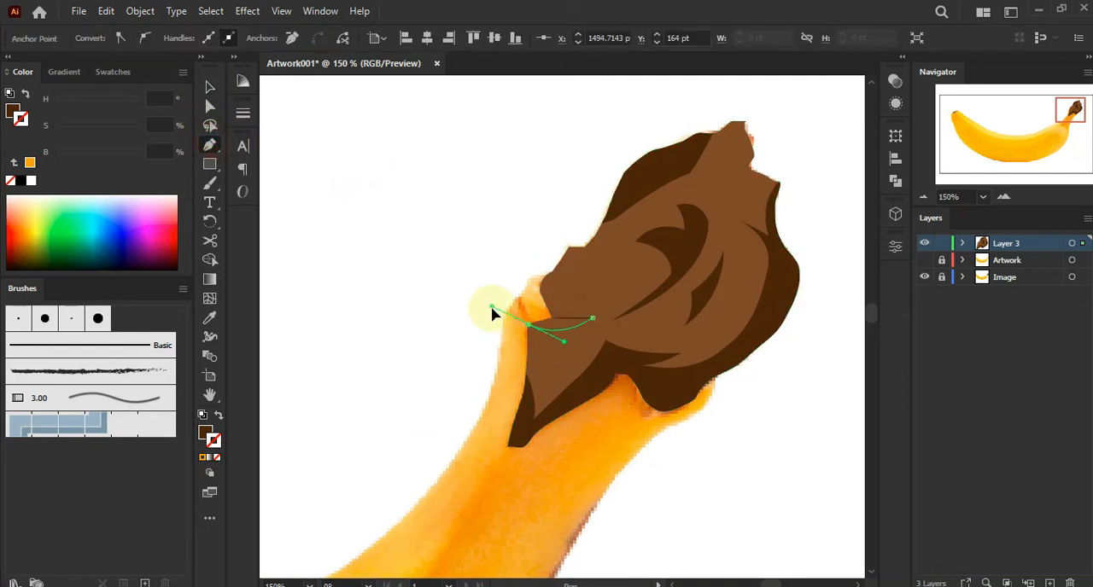
pyautogui.click(211, 88)
pyautogui.click(315, 127)
# Trace the brown tip at the banana's other end with the Pen tool as a closed dark brown shape
pyautogui.scroll(-3, 395, 223)
pyautogui.moveTo(361, 225); pyautogui.dragTo(586, 208)
pyautogui.moveTo(395, 281); pyautogui.dragTo(611, 239)
pyautogui.moveTo(310, 268); pyautogui.dragTo(541, 292)
pyautogui.moveTo(378, 224); pyautogui.dragTo(497, 285)
pyautogui.scroll(2, 442, 296)
pyautogui.scroll(2, 442, 295)
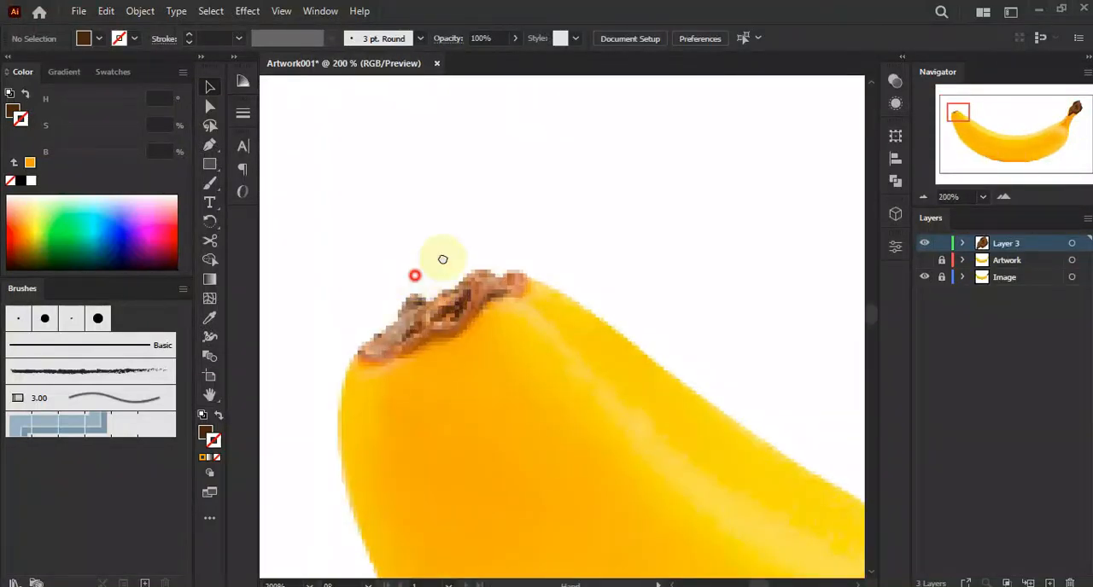
pyautogui.click(209, 144)
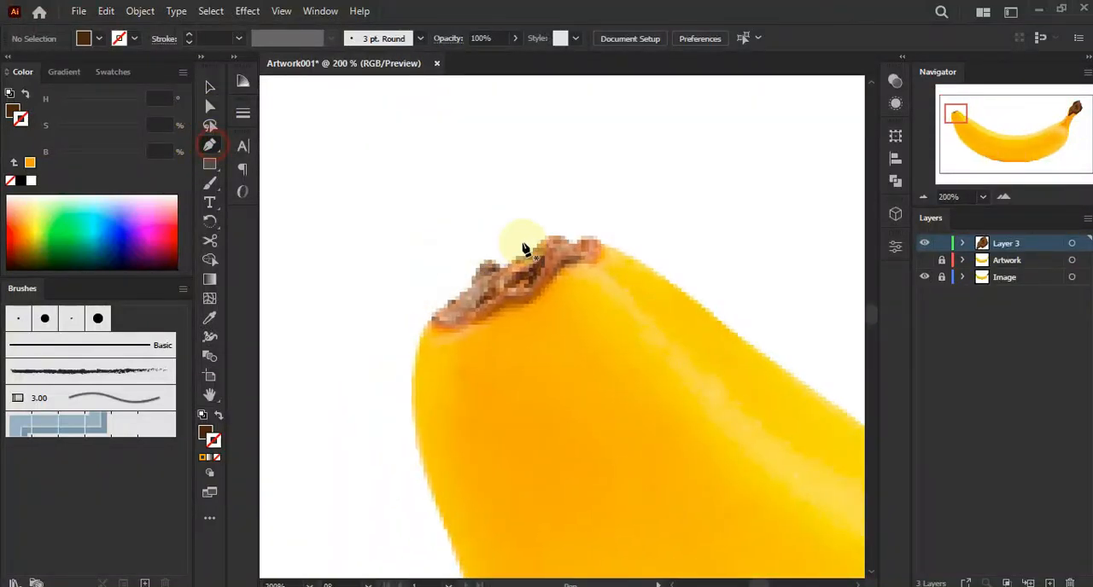
pyautogui.click(603, 246)
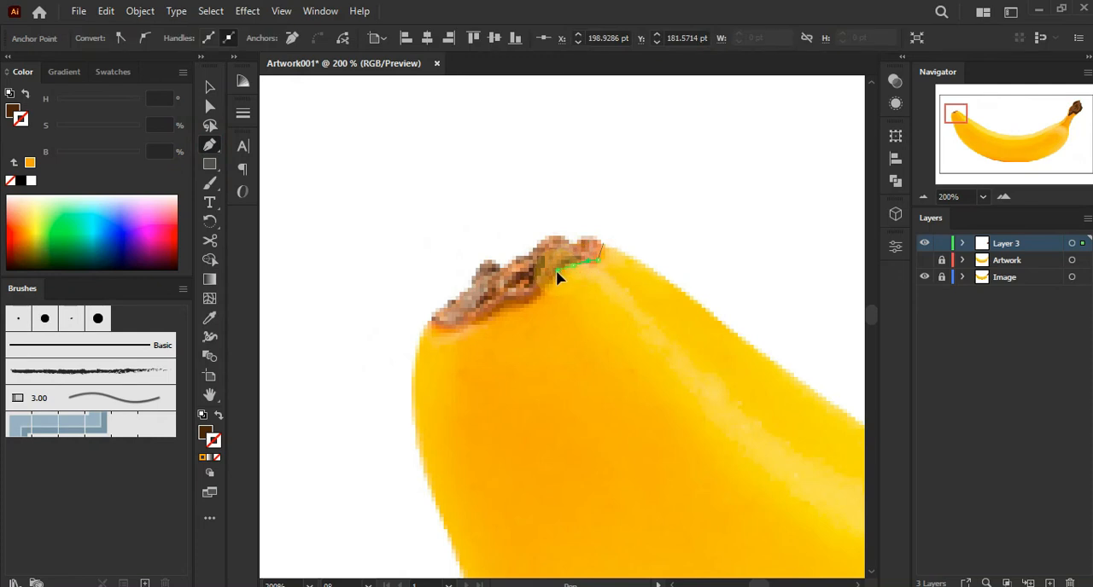
pyautogui.moveTo(486, 319); pyautogui.dragTo(470, 329)
pyautogui.moveTo(455, 325); pyautogui.dragTo(442, 327)
pyautogui.moveTo(437, 327); pyautogui.dragTo(427, 324)
pyautogui.moveTo(437, 311); pyautogui.dragTo(440, 307)
pyautogui.moveTo(451, 297); pyautogui.dragTo(467, 292)
pyautogui.moveTo(468, 285); pyautogui.dragTo(489, 264)
pyautogui.moveTo(495, 261); pyautogui.dragTo(500, 268)
pyautogui.moveTo(503, 267); pyautogui.dragTo(509, 266)
pyautogui.moveTo(513, 260); pyautogui.dragTo(532, 258)
pyautogui.moveTo(543, 243); pyautogui.dragTo(586, 240)
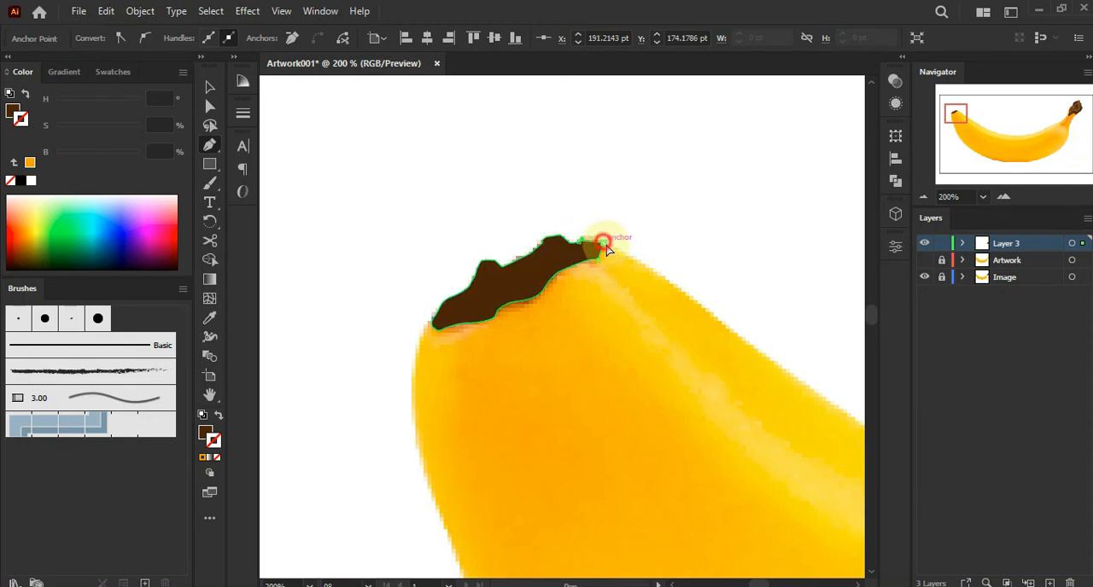
pyautogui.click(209, 86)
pyautogui.click(378, 134)
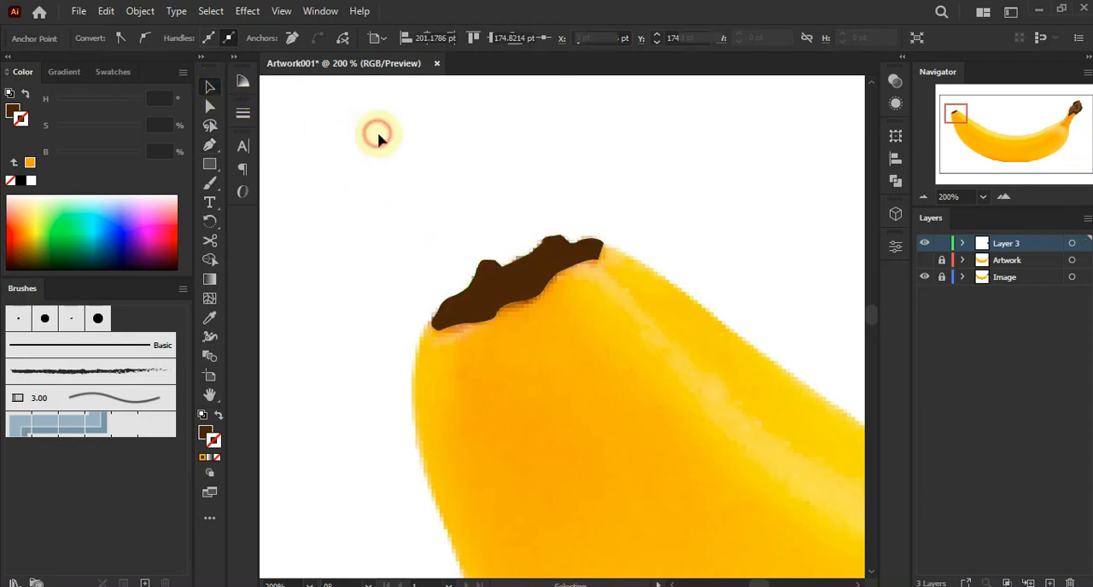
# Draw a shading shape over the left part of that tip, extending beyond its outline
pyautogui.click(566, 230)
pyautogui.moveTo(532, 276)
pyautogui.mouseDown()
pyautogui.moveTo(539, 311)
pyautogui.moveTo(551, 268)
pyautogui.mouseUp()
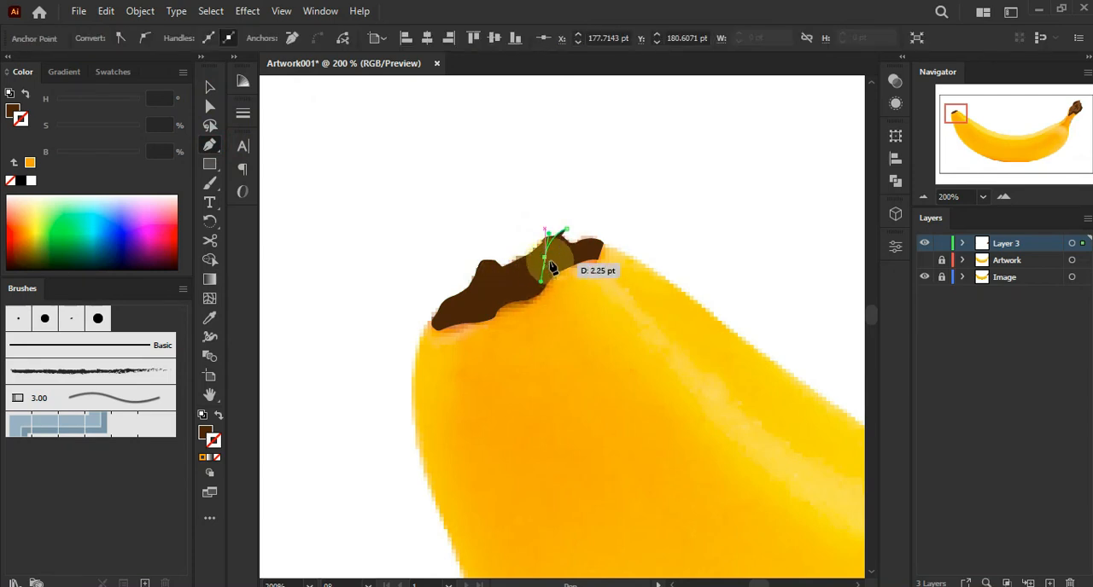
pyautogui.click(497, 292)
pyautogui.moveTo(488, 307); pyautogui.dragTo(547, 317)
pyautogui.click(499, 291)
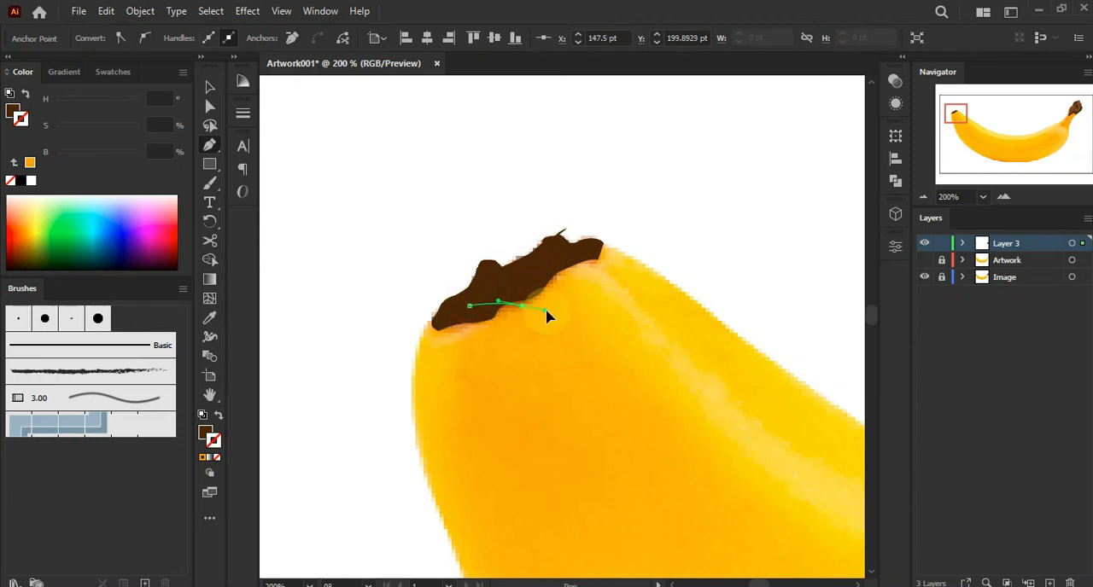
pyautogui.click(505, 329)
pyautogui.click(443, 349)
pyautogui.click(405, 340)
pyautogui.click(443, 268)
pyautogui.click(484, 243)
pyautogui.click(565, 231)
pyautogui.moveTo(564, 234); pyautogui.dragTo(568, 231)
# Select both tip shapes and use Shape Builder to remove the parts lying outside the tip outline
pyautogui.click(210, 86)
pyautogui.click(336, 183)
pyautogui.click(480, 310)
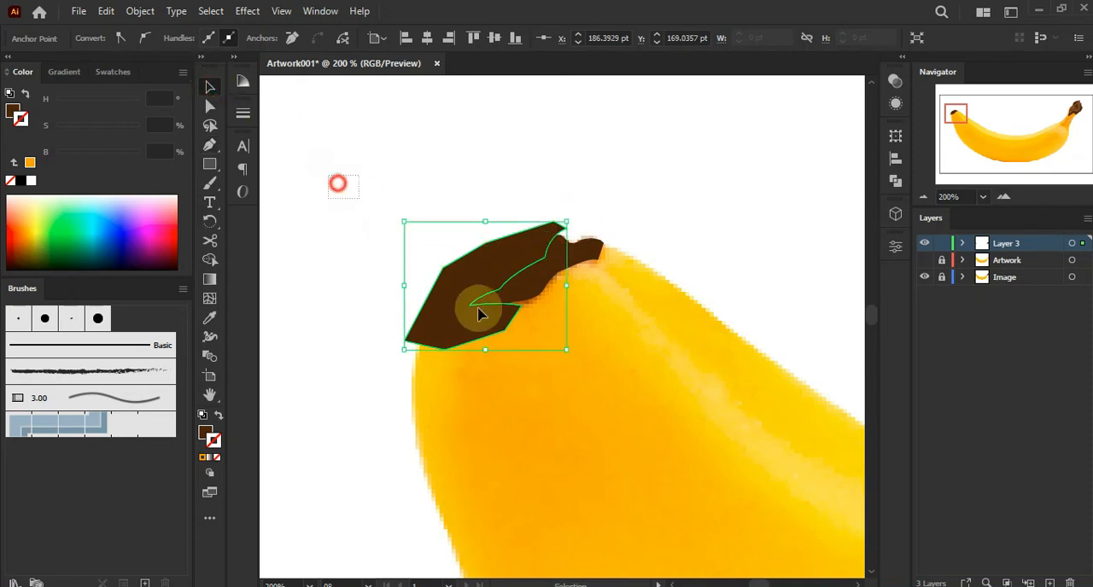
pyautogui.click(211, 320)
pyautogui.click(211, 259)
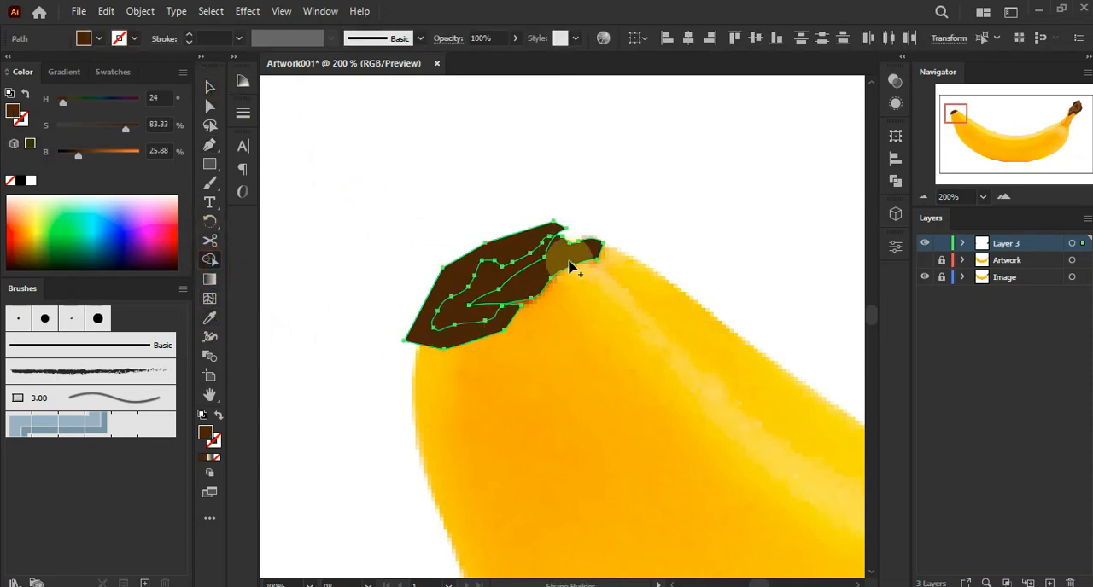
pyautogui.keyDown('alt'); pyautogui.click(534, 237); pyautogui.keyUp('alt')
pyautogui.click(210, 87)
pyautogui.click(314, 136)
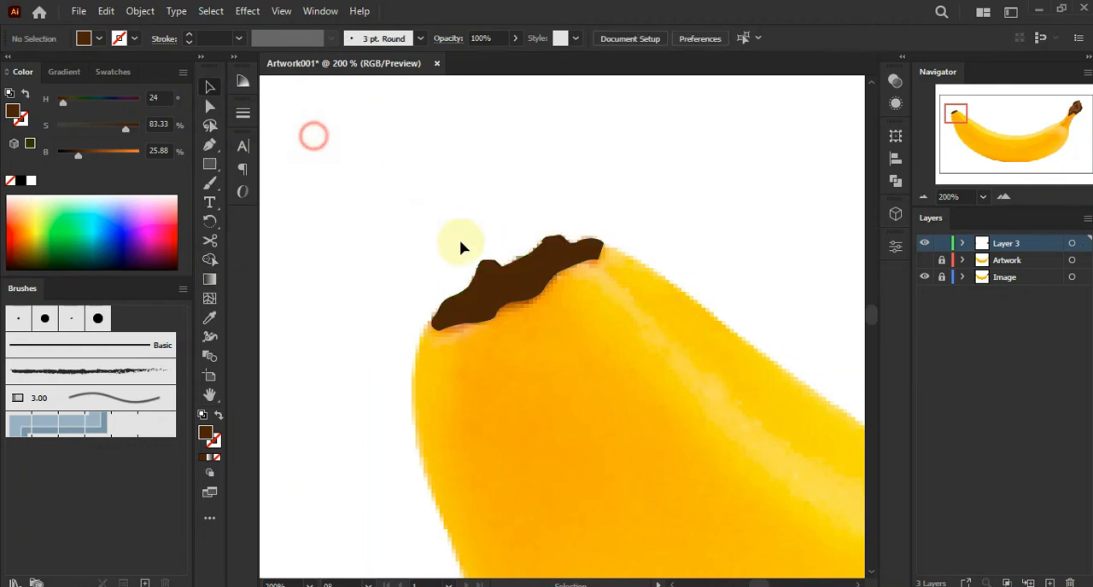
# Fill the tip's upper part with a lighter brown swatch
pyautogui.click(528, 282)
pyautogui.click(109, 72)
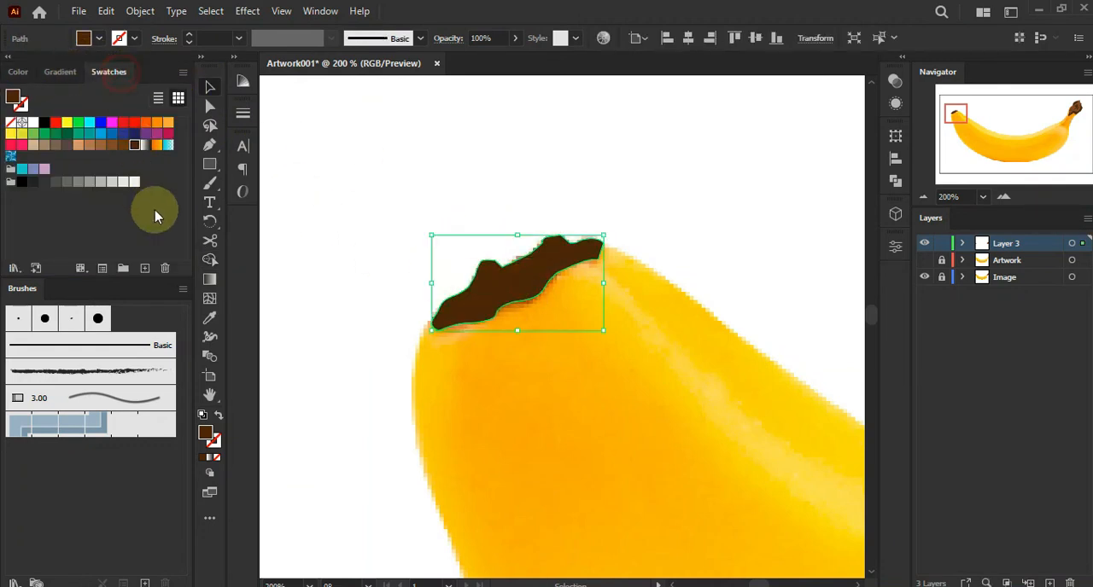
pyautogui.click(124, 147)
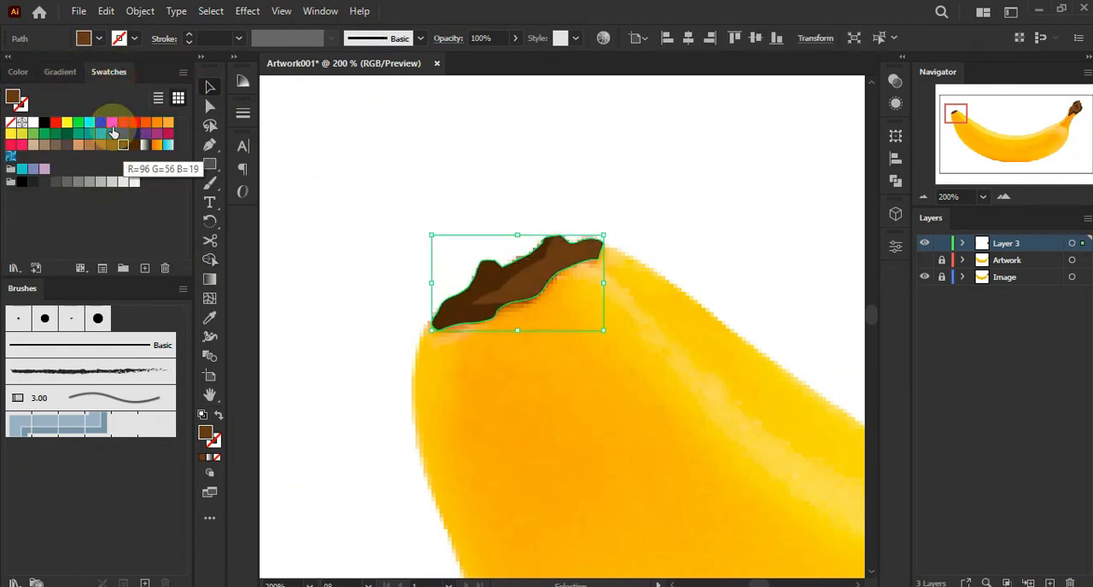
pyautogui.click(18, 72)
pyautogui.click(372, 164)
# Zoom out, show the Artwork layer and hide the Image layer to view the whole banana
pyautogui.scroll(-6, 373, 165)
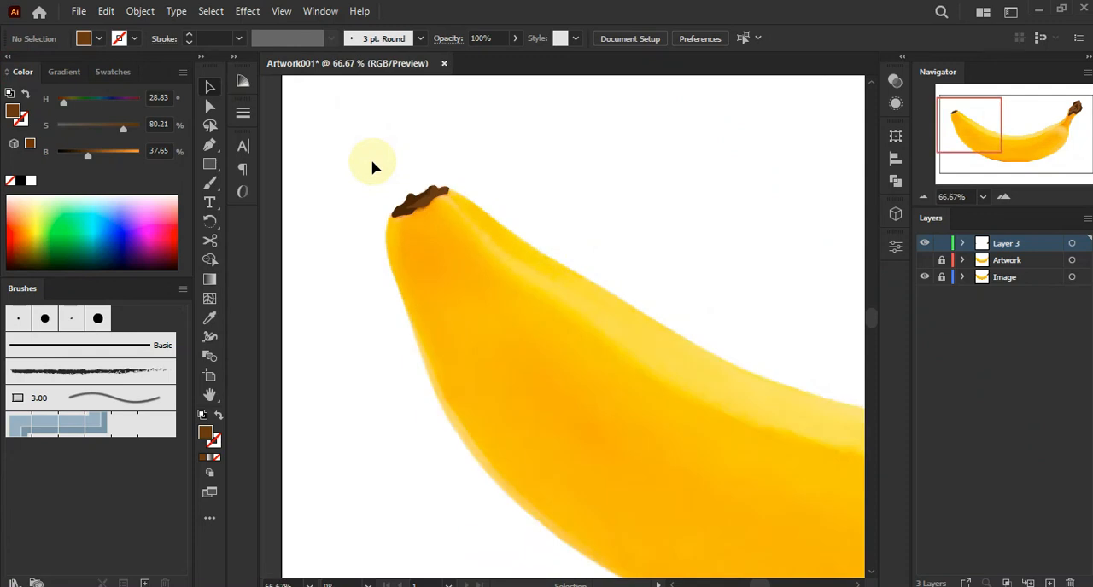
pyautogui.moveTo(559, 165); pyautogui.dragTo(461, 201)
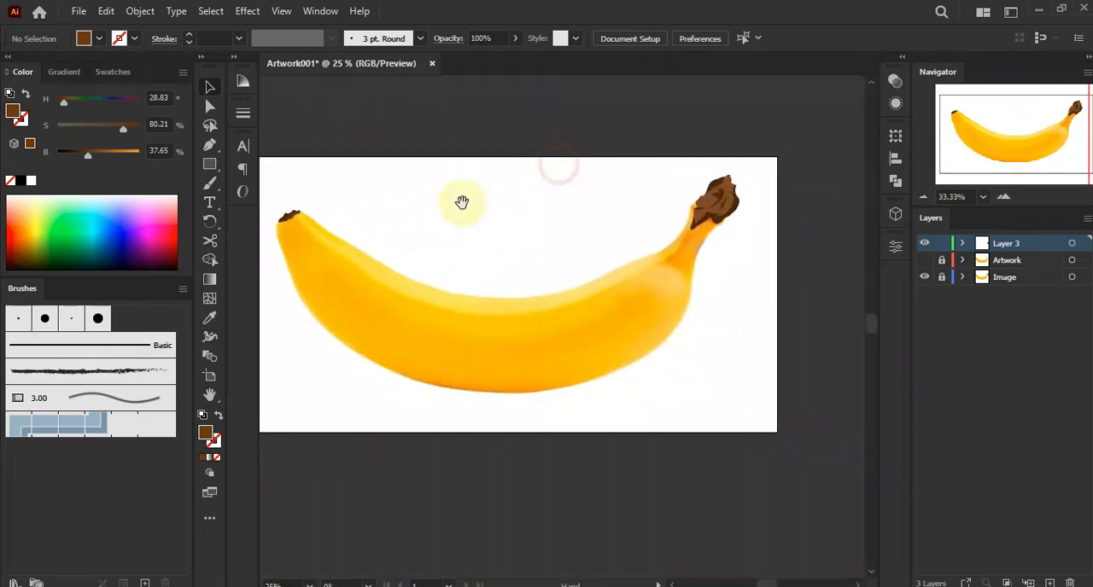
pyautogui.click(925, 260)
pyautogui.click(924, 277)
pyautogui.moveTo(514, 217); pyautogui.dragTo(538, 231)
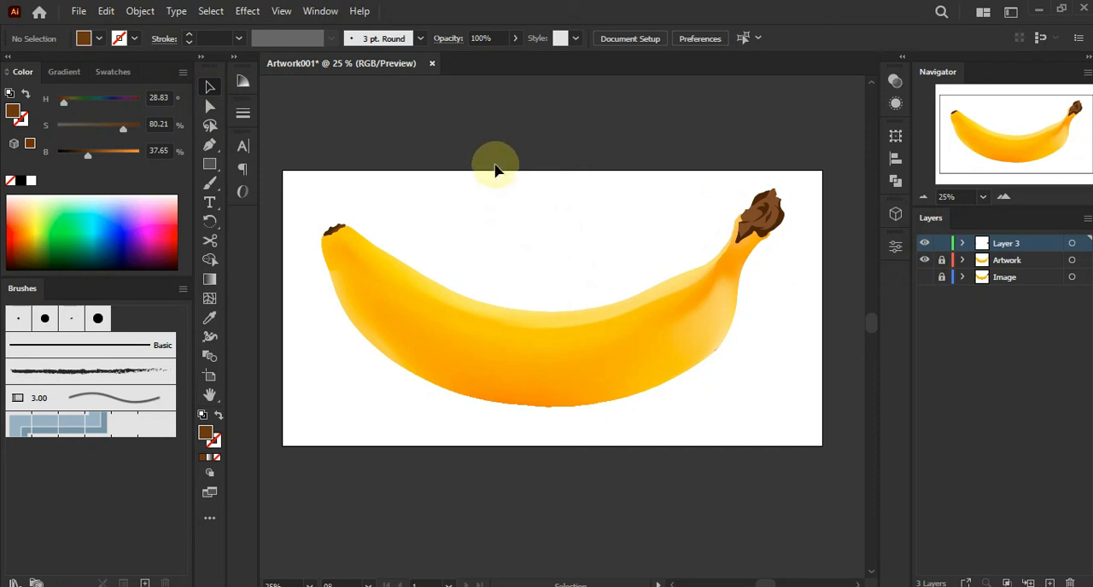
# Draw a flat black ellipse beneath the banana with the Ellipse tool
pyautogui.moveTo(209, 165); pyautogui.dragTo(257, 192)
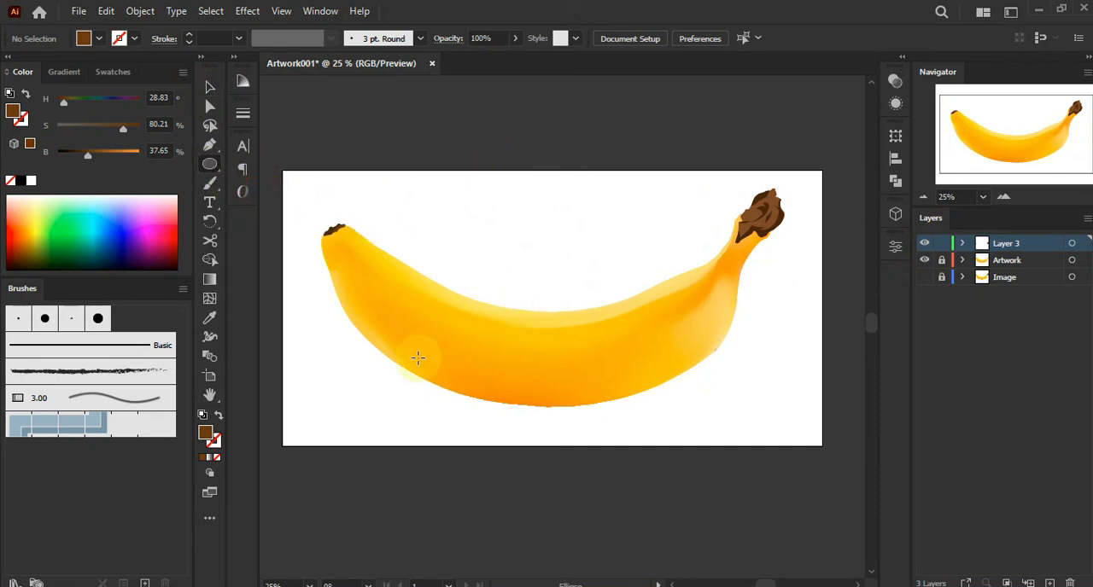
pyautogui.moveTo(453, 382); pyautogui.dragTo(627, 378)
pyautogui.click(209, 86)
pyautogui.moveTo(386, 378); pyautogui.dragTo(512, 410)
pyautogui.moveTo(78, 245); pyautogui.dragTo(3, 295)
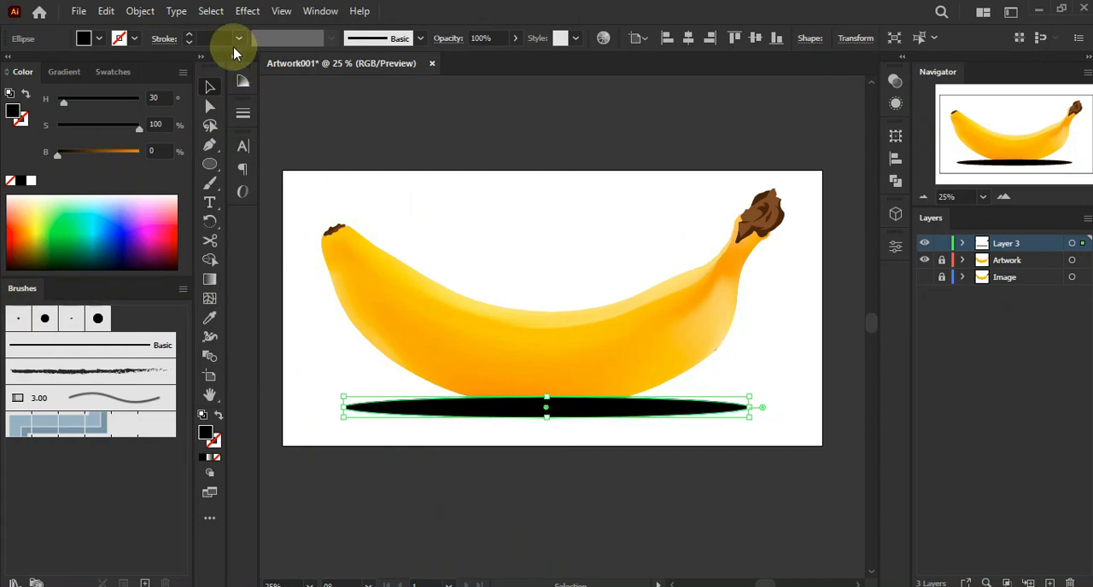
# Apply a Feather effect with a 26 pt radius to the ellipse
pyautogui.click(247, 11)
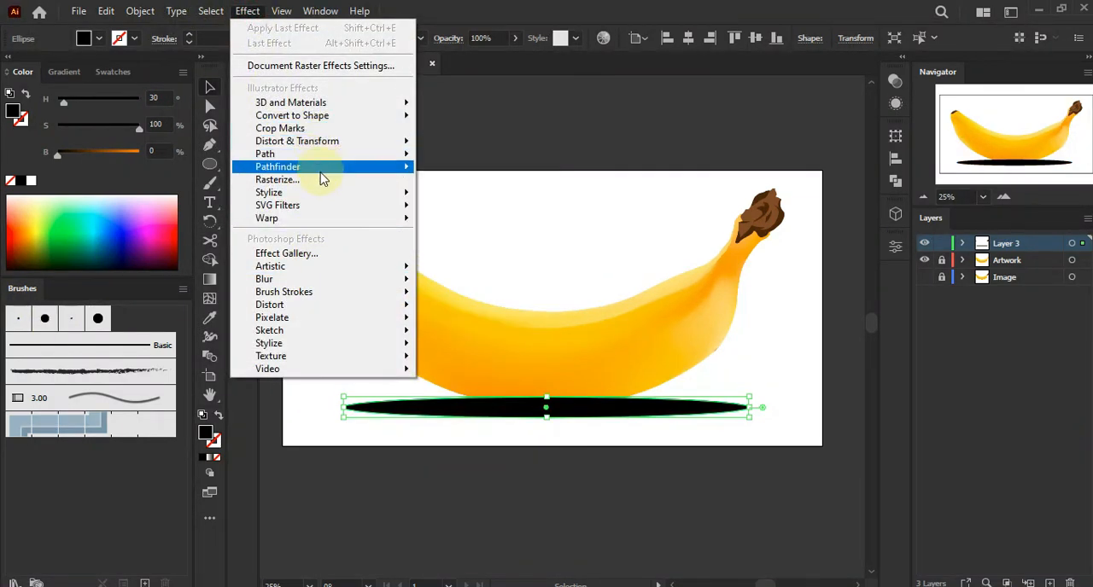
pyautogui.moveTo(325, 194)
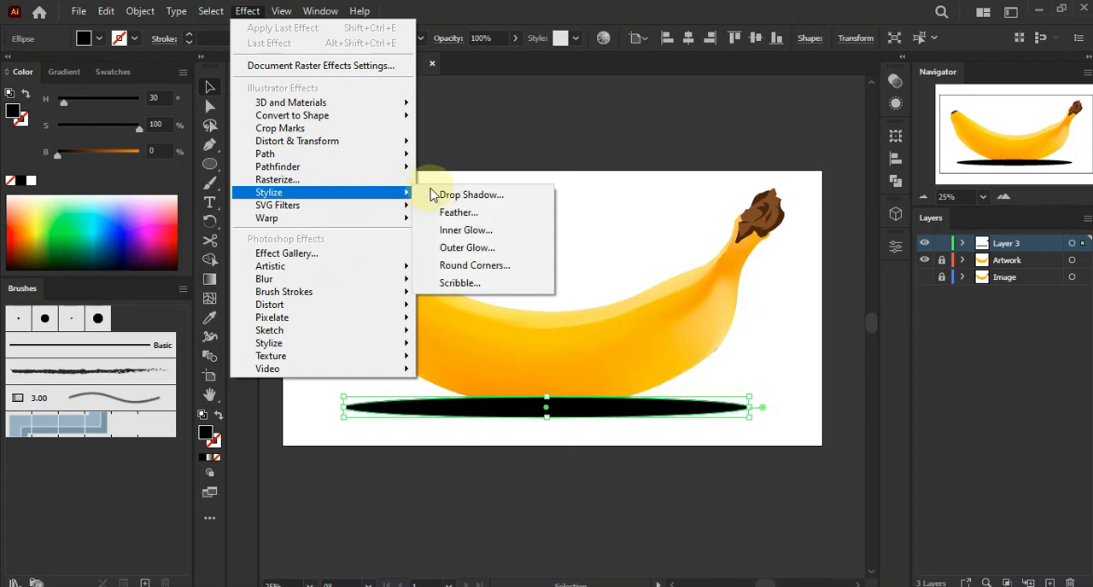
pyautogui.click(453, 212)
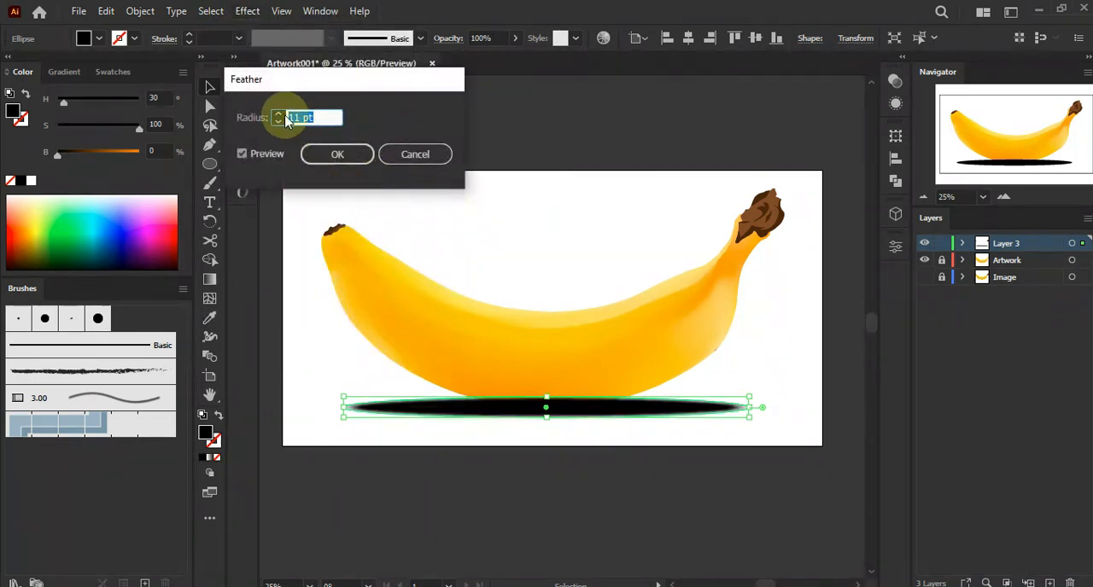
pyautogui.click(280, 115)
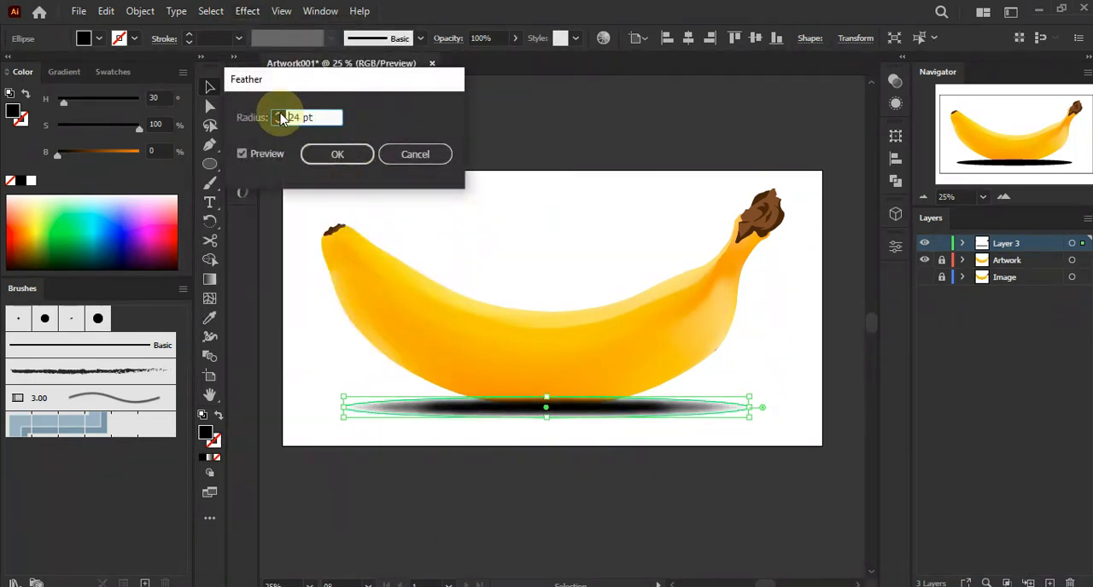
pyautogui.click(323, 154)
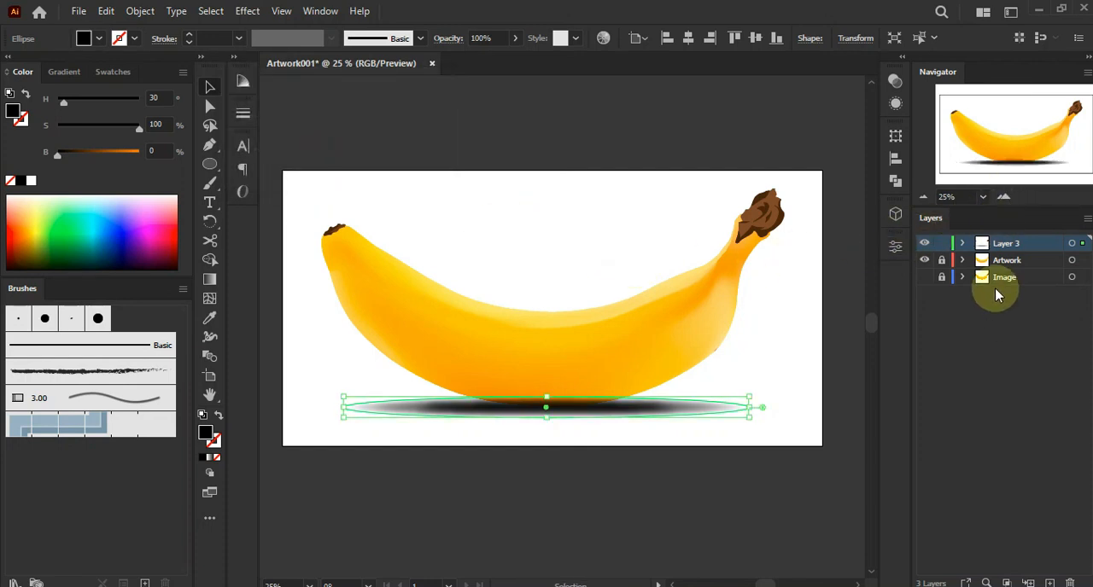
# Move the shadow ellipse onto a new layer placed beneath the Artwork layer
pyautogui.click(1013, 261)
pyautogui.click(1049, 582)
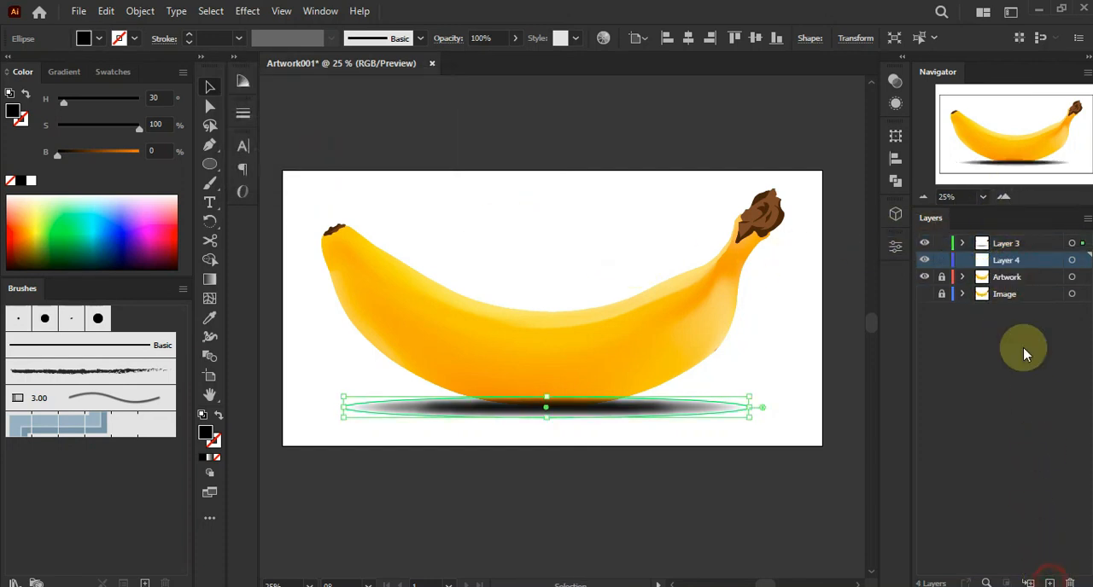
pyautogui.moveTo(1030, 267); pyautogui.dragTo(1033, 288)
pyautogui.click(966, 247)
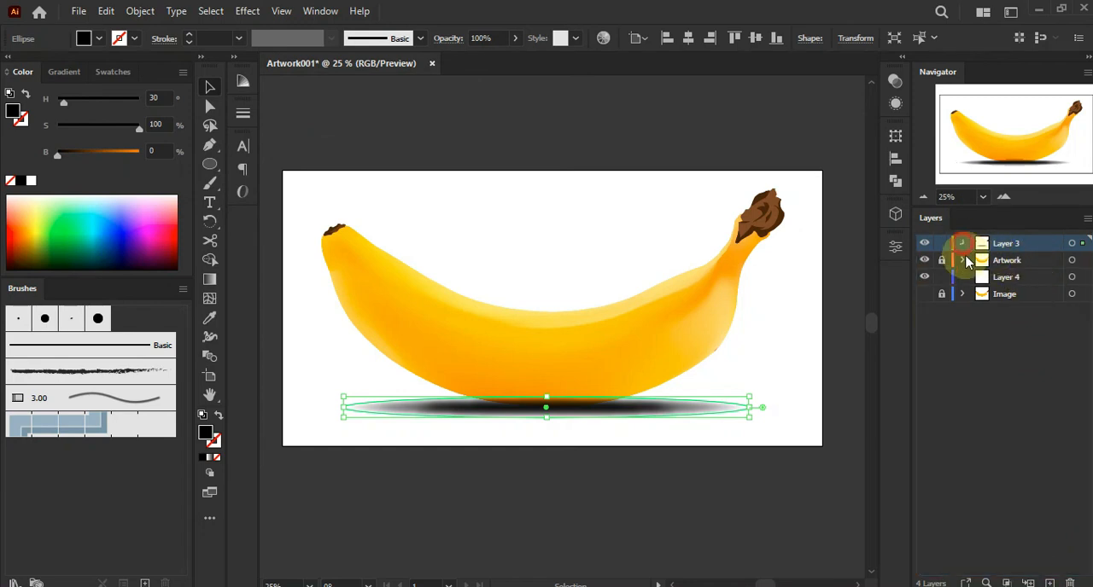
pyautogui.moveTo(1027, 413); pyautogui.dragTo(1032, 446)
pyautogui.click(963, 245)
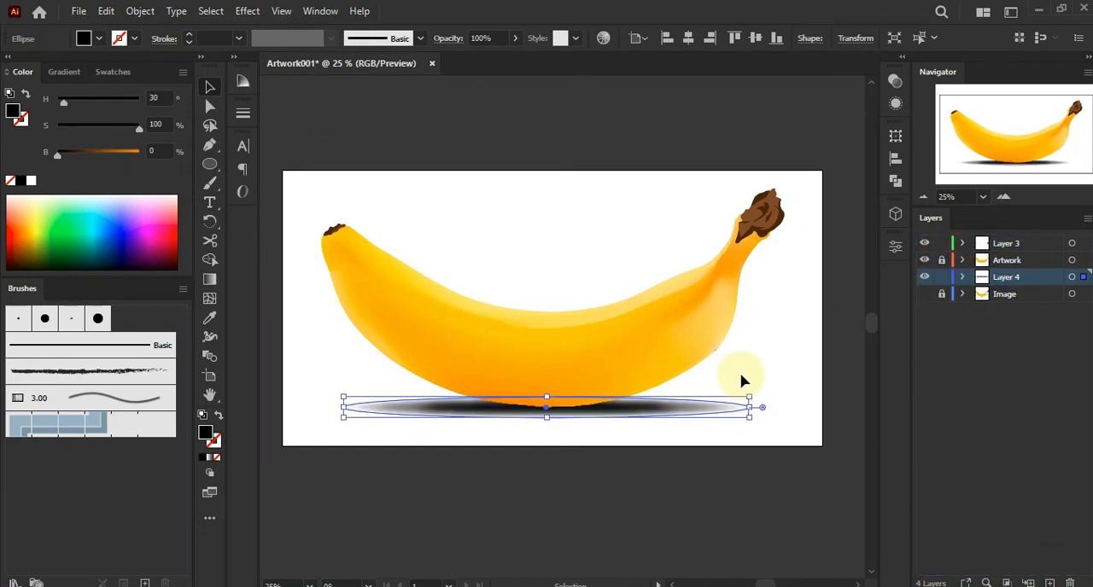
# Lower the shadow ellipse's opacity to about 56%
pyautogui.click(894, 80)
pyautogui.click(855, 97)
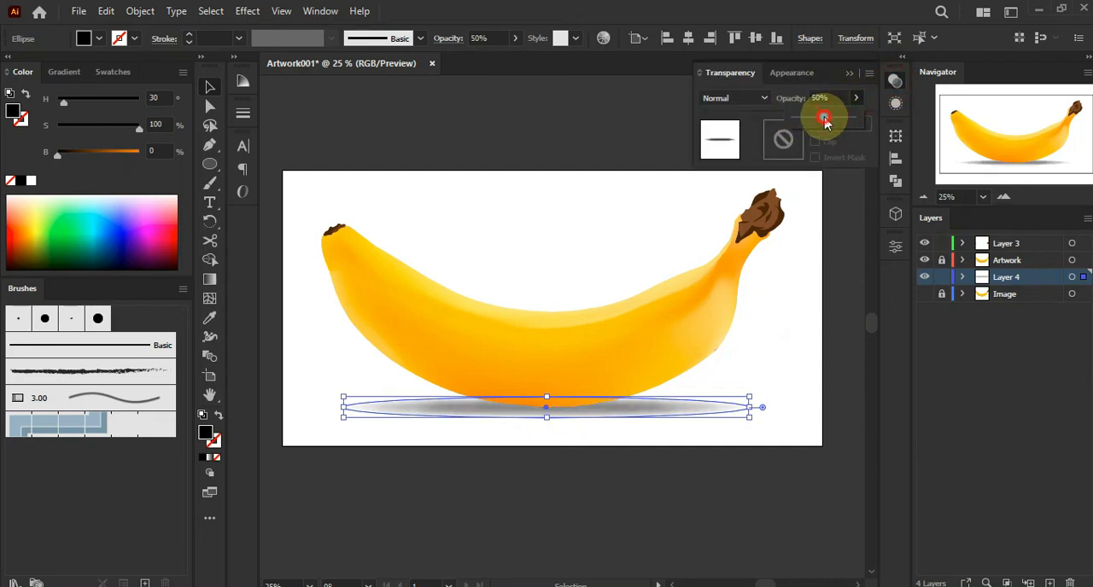
pyautogui.click(847, 74)
pyautogui.click(745, 136)
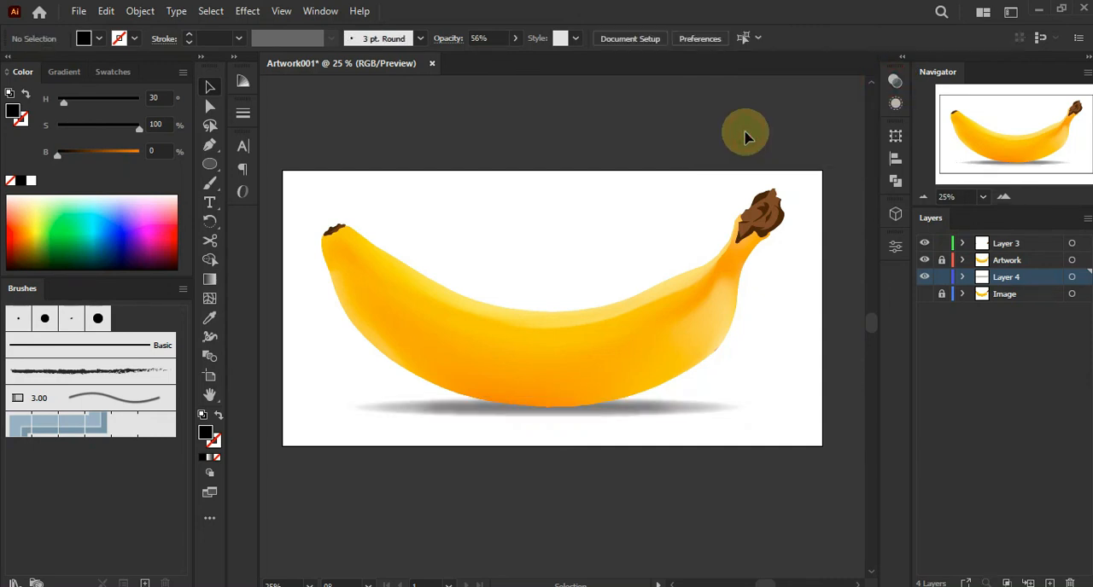
pyautogui.moveTo(568, 178); pyautogui.dragTo(585, 180)
pyautogui.click(205, 85)
pyautogui.click(449, 135)
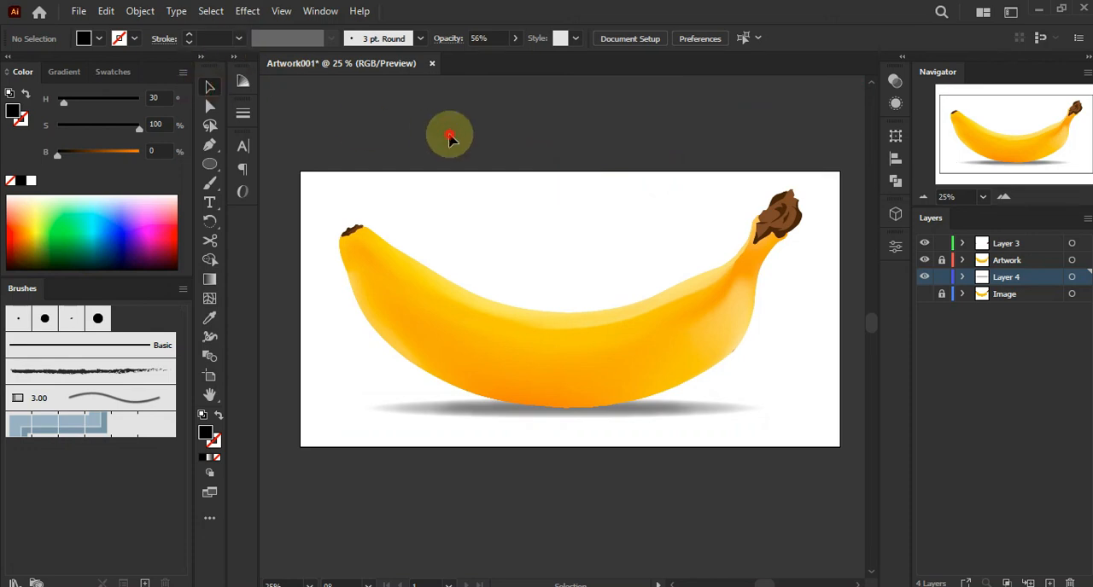